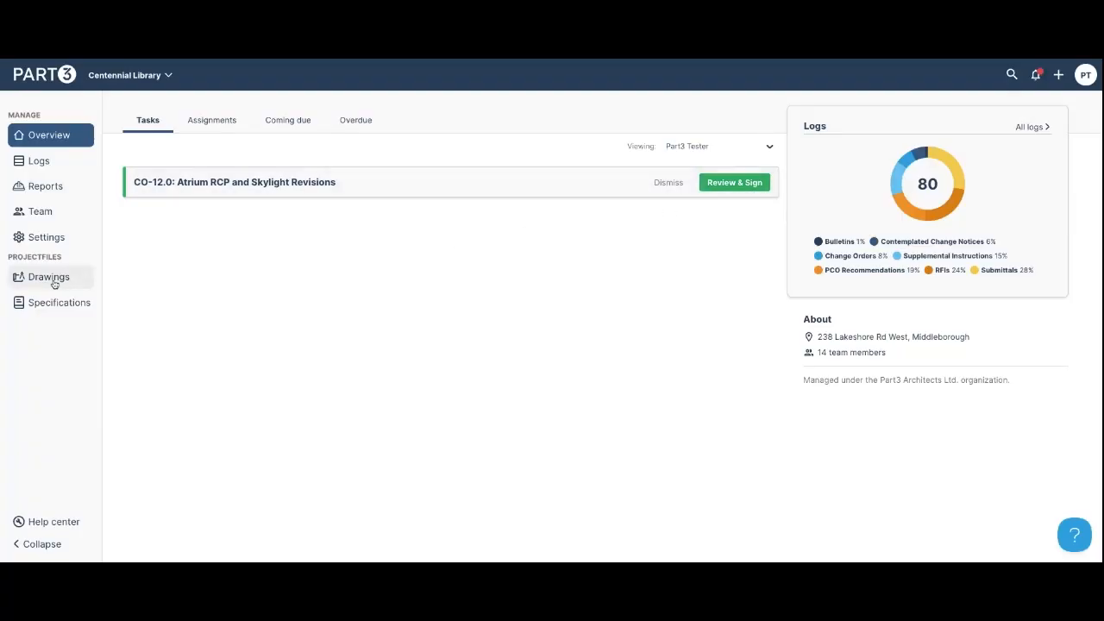
- Review the project's team members, general settings and Procore integration page
{"action": "left_click", "coordinate": [42, 217]}
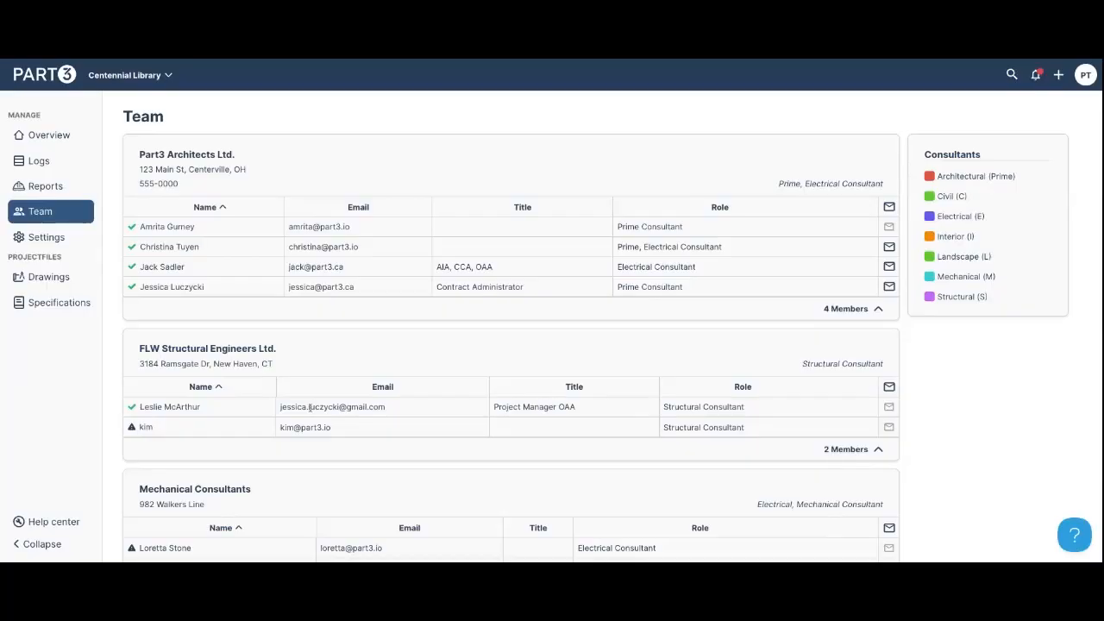
{"action": "scroll", "coordinate": [309, 409], "scroll_direction": "down", "scroll_amount": 5}
{"action": "left_click", "coordinate": [76, 240]}
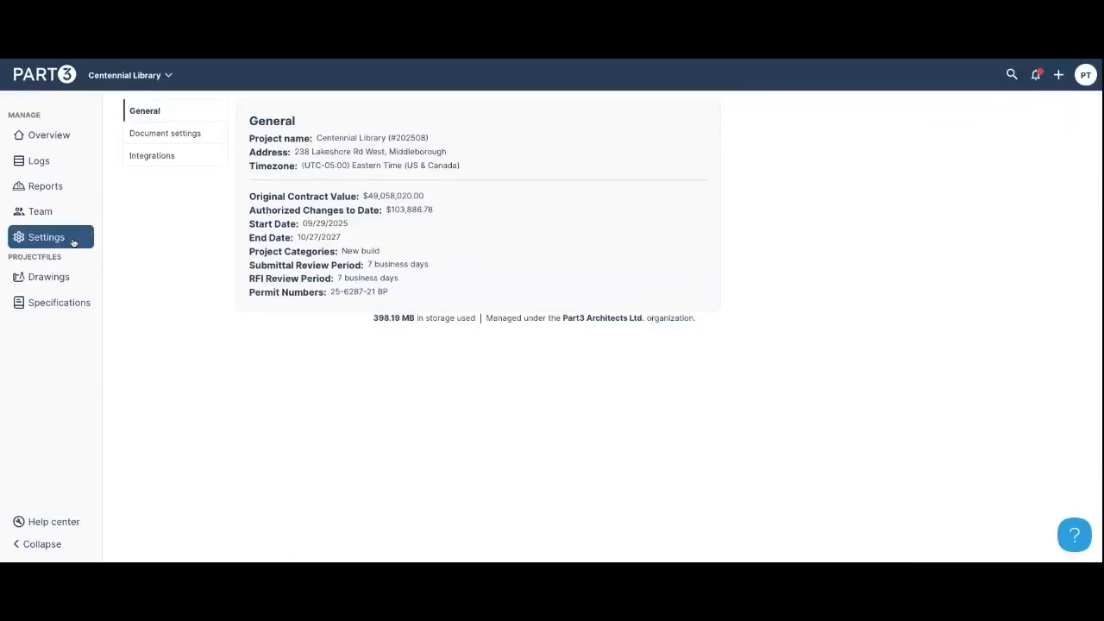
{"action": "left_click", "coordinate": [160, 164]}
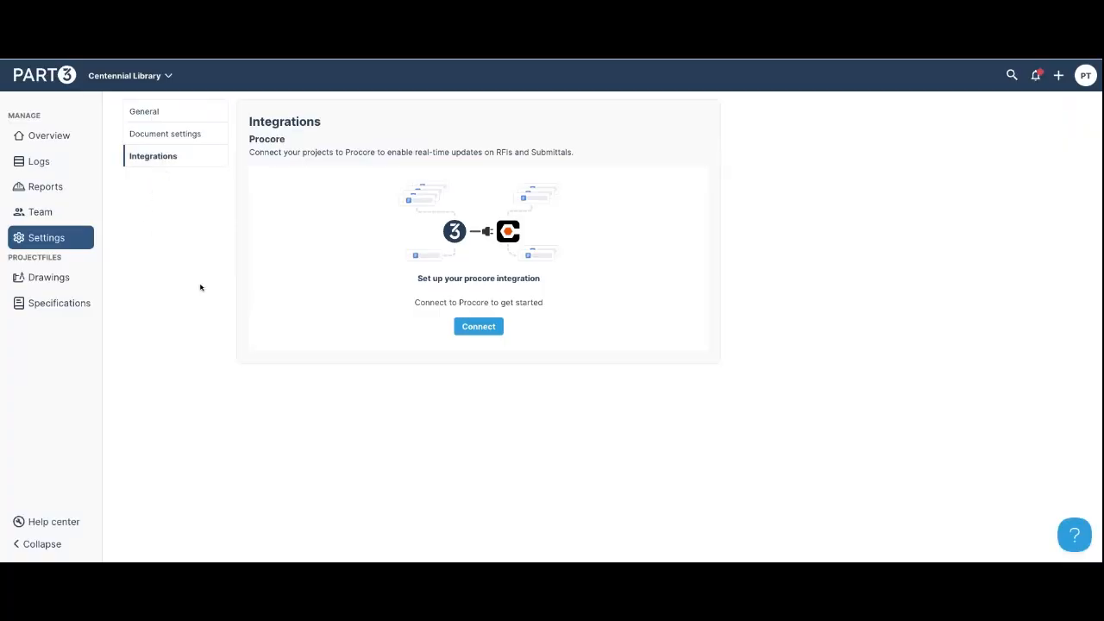
- Look through the Help docs in the support chat widget, and close it
{"action": "left_click", "coordinate": [1073, 532]}
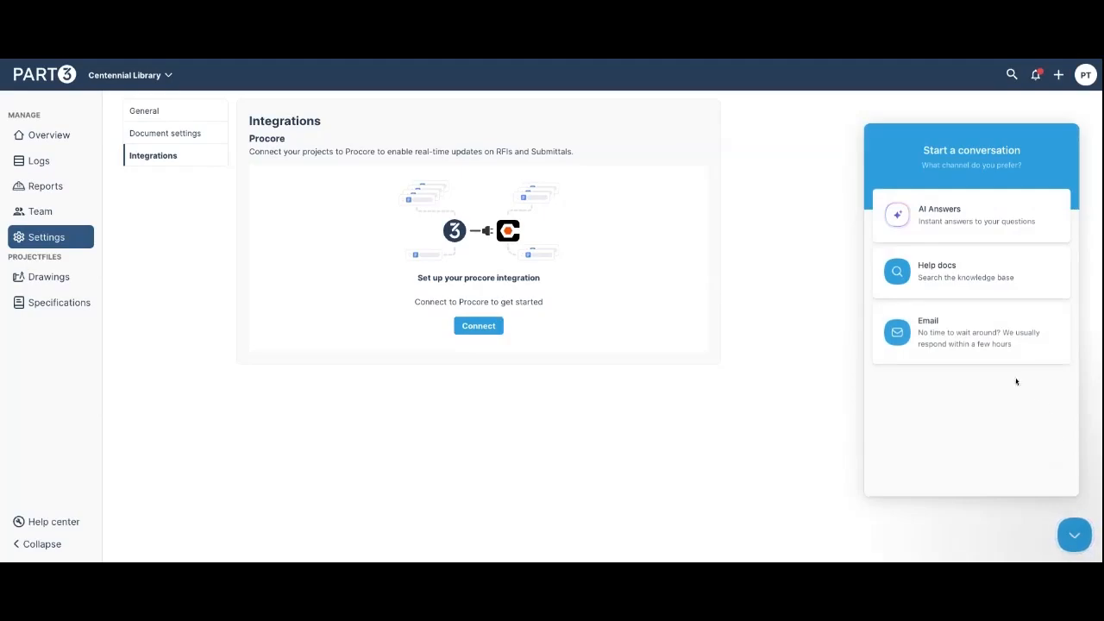
{"action": "left_click", "coordinate": [956, 280]}
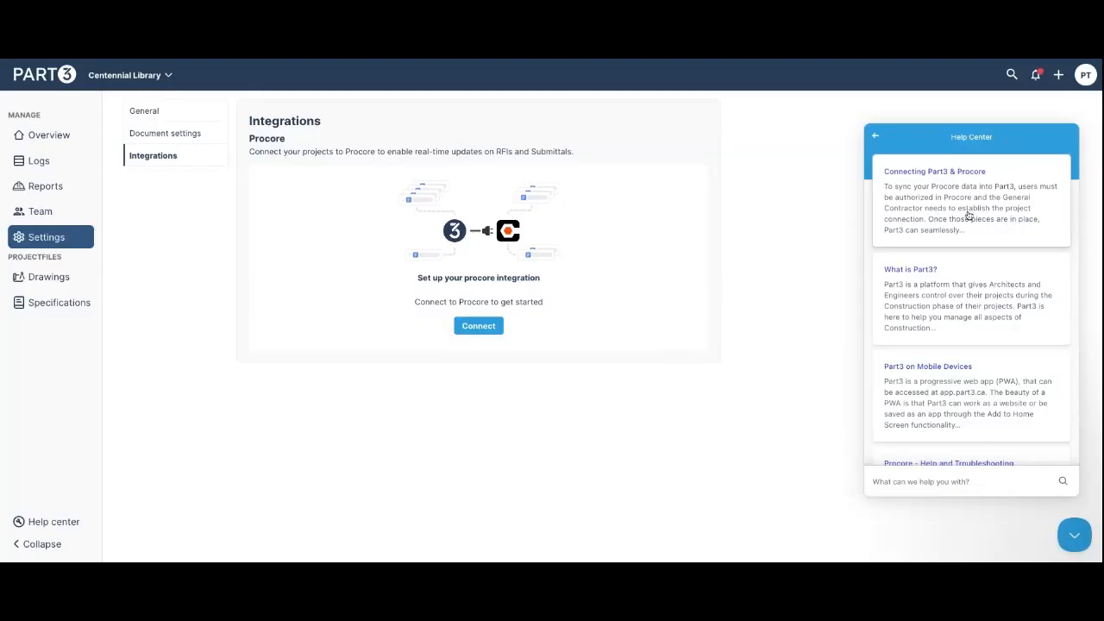
{"action": "left_click", "coordinate": [1074, 536]}
- Browse the project drawings, checking the filter and the list and grid views, and view sheet E212 before returning to the drawings
{"action": "left_click", "coordinate": [48, 276]}
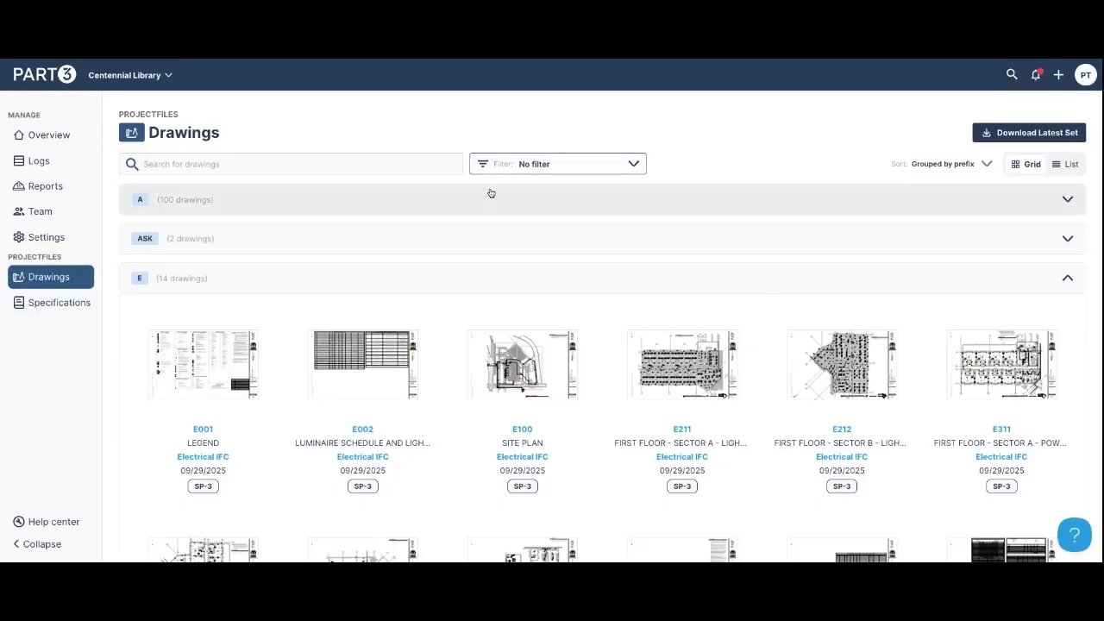
{"action": "left_click", "coordinate": [530, 165]}
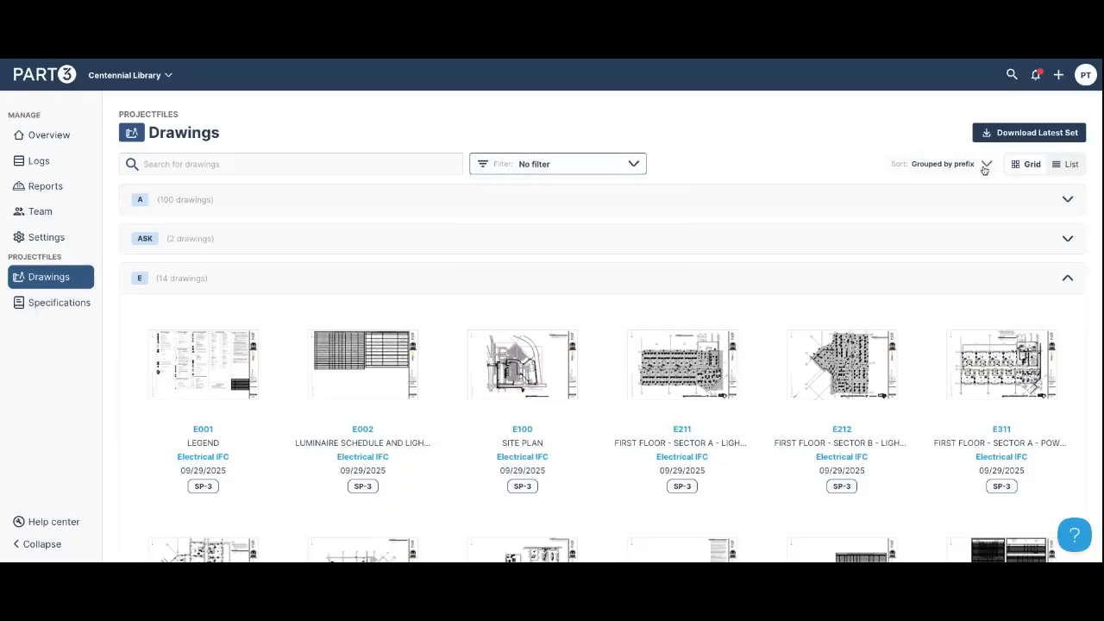
{"action": "left_click", "coordinate": [1065, 169]}
{"action": "left_click", "coordinate": [1019, 170]}
{"action": "left_click", "coordinate": [848, 435]}
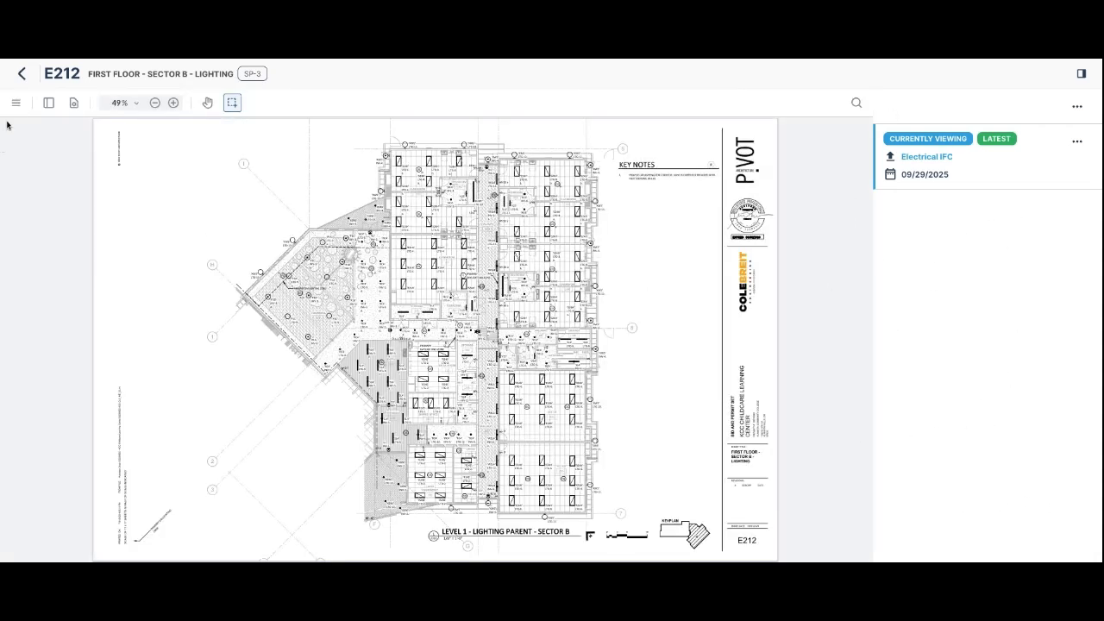
{"action": "left_click", "coordinate": [14, 82]}
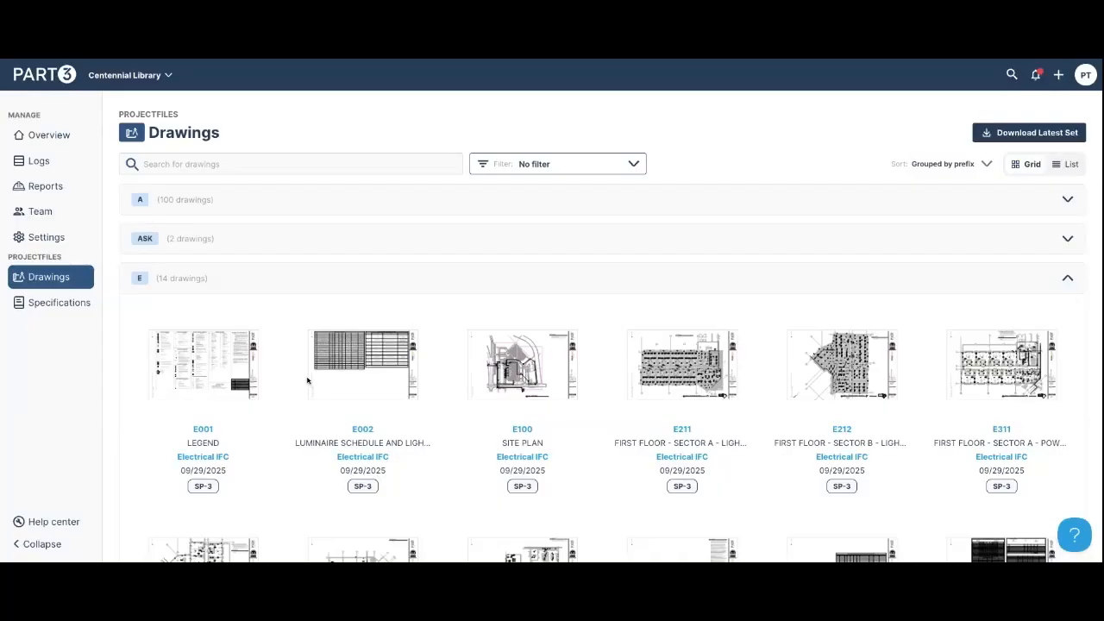
- View section 05 12 00 Structural Steel Framing under Division 05 of the project specifications, and return to the specifications list
{"action": "left_click", "coordinate": [62, 302]}
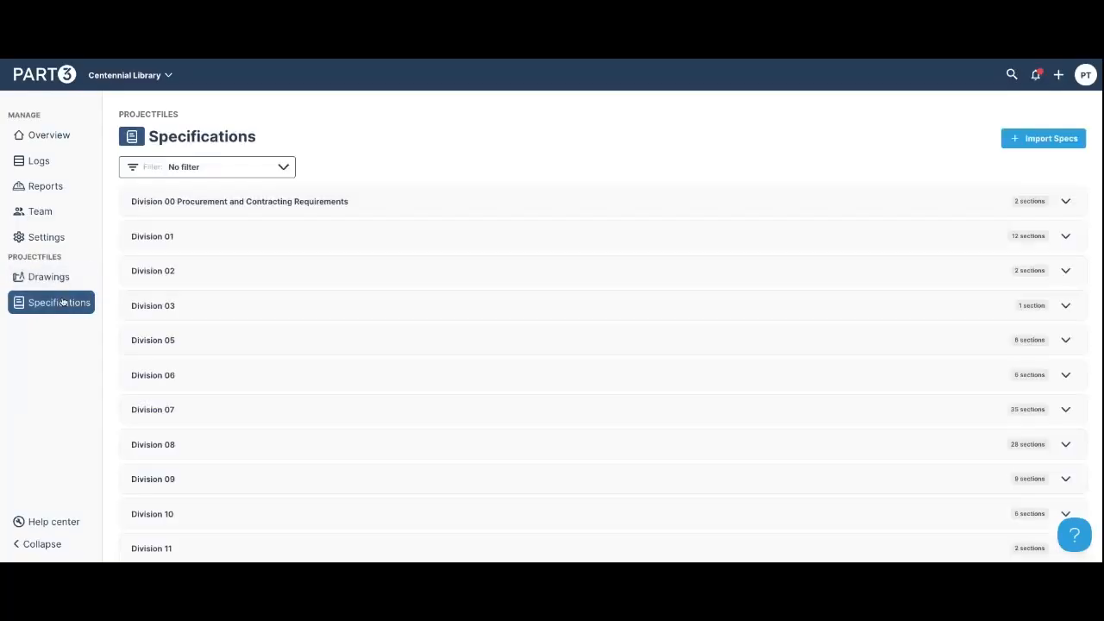
{"action": "left_click", "coordinate": [297, 338]}
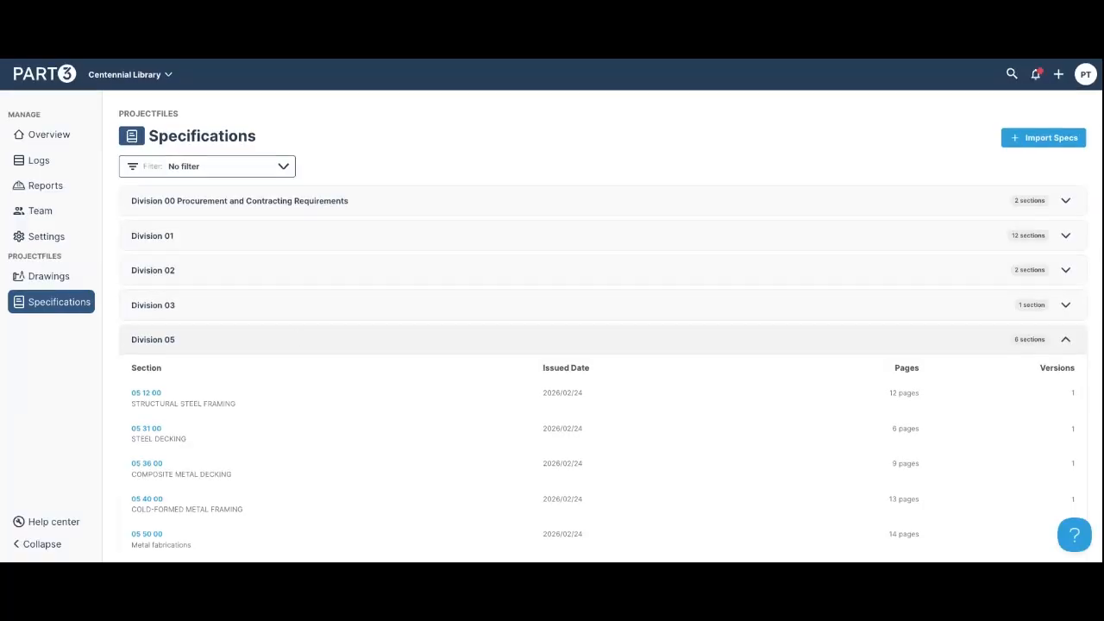
{"action": "scroll", "coordinate": [552, 345], "scroll_direction": "down", "scroll_amount": 1}
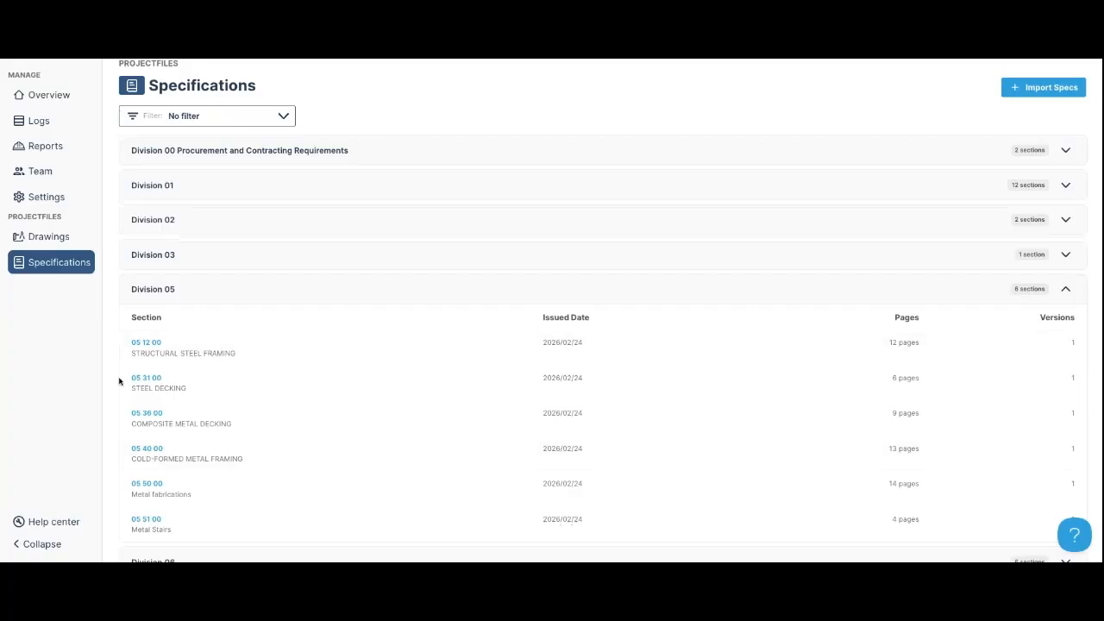
{"action": "left_click", "coordinate": [138, 349]}
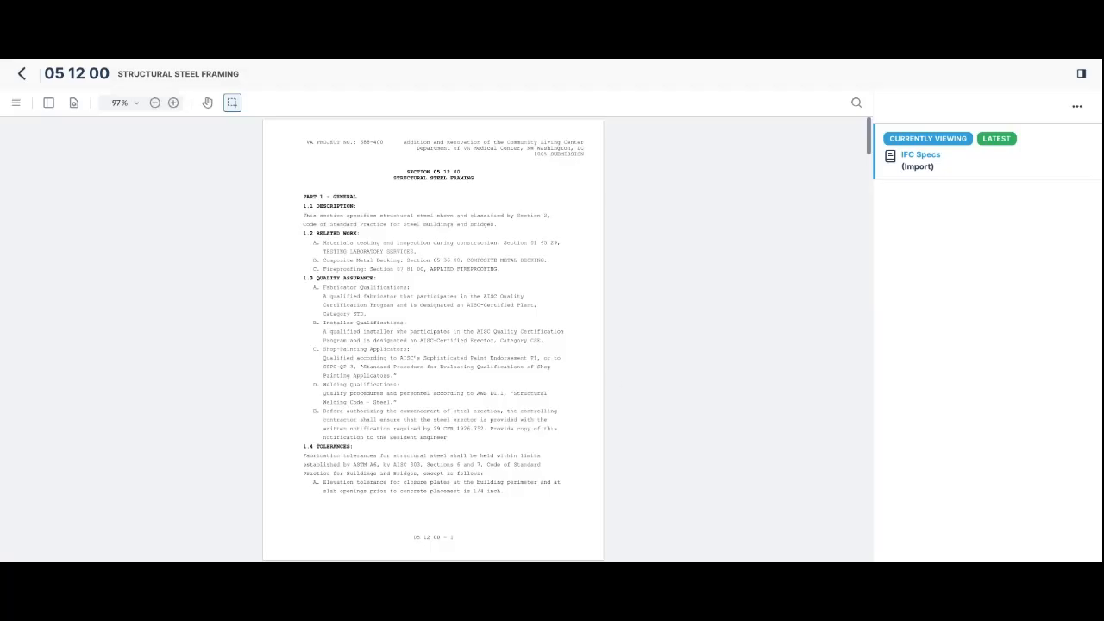
{"action": "left_click", "coordinate": [23, 74]}
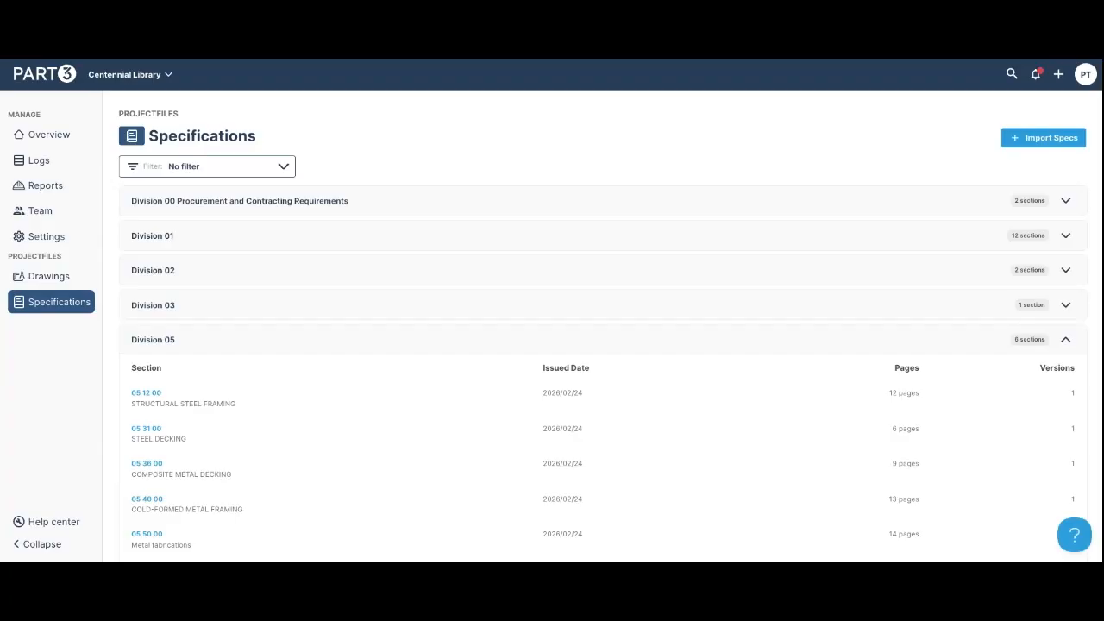
- Start a new submittal from the logs and assign it to division 07 92 00 Joint Sealants
{"action": "left_click", "coordinate": [38, 161]}
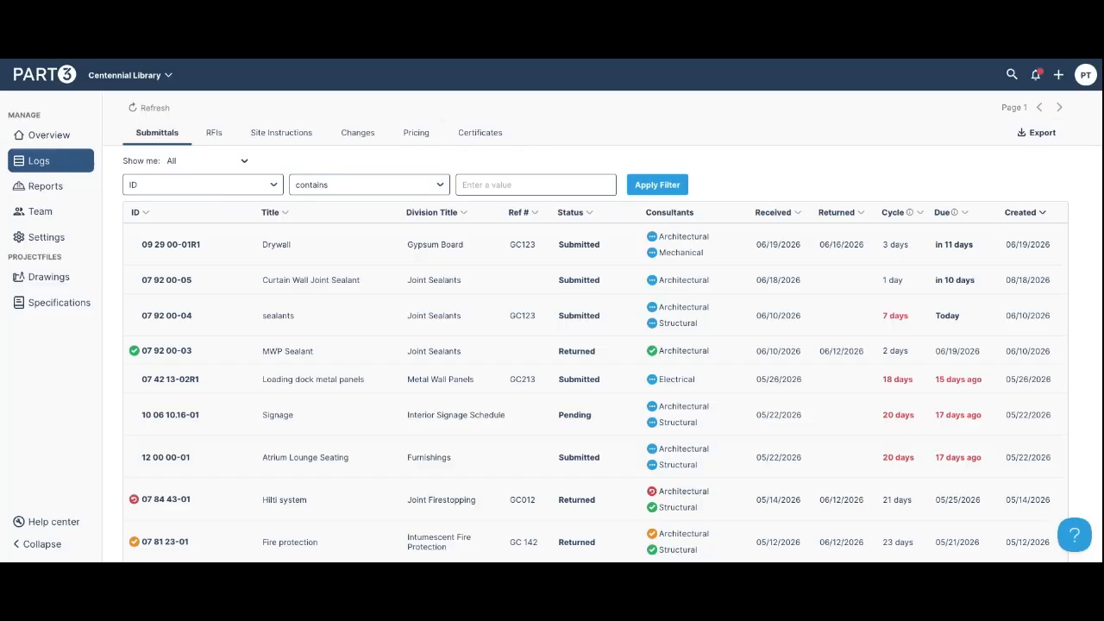
{"action": "left_click", "coordinate": [1060, 78]}
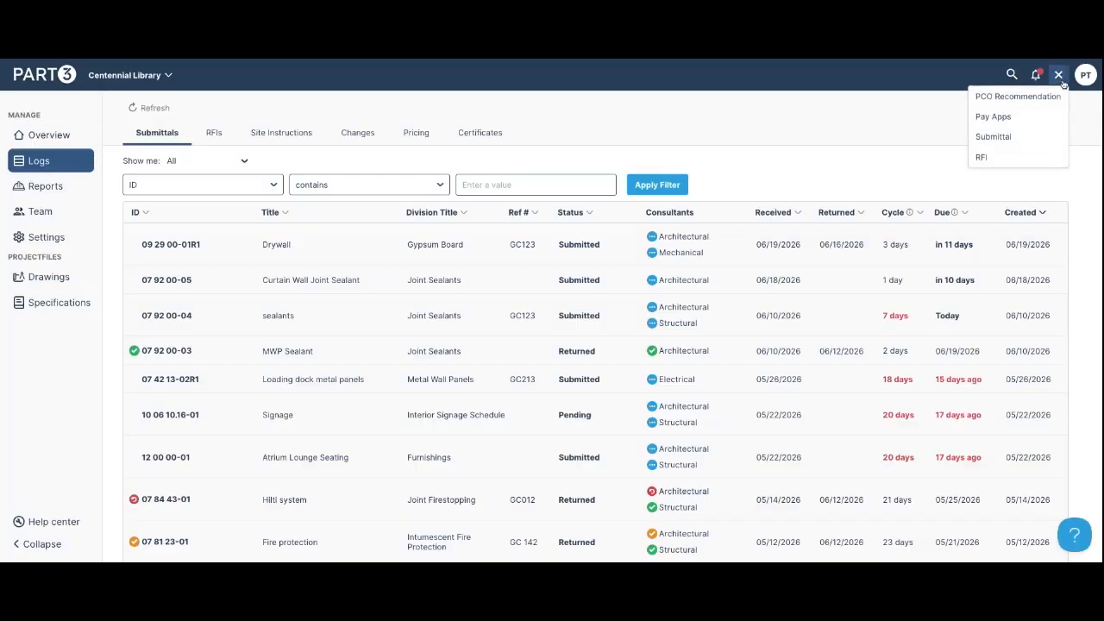
{"action": "left_click", "coordinate": [993, 137]}
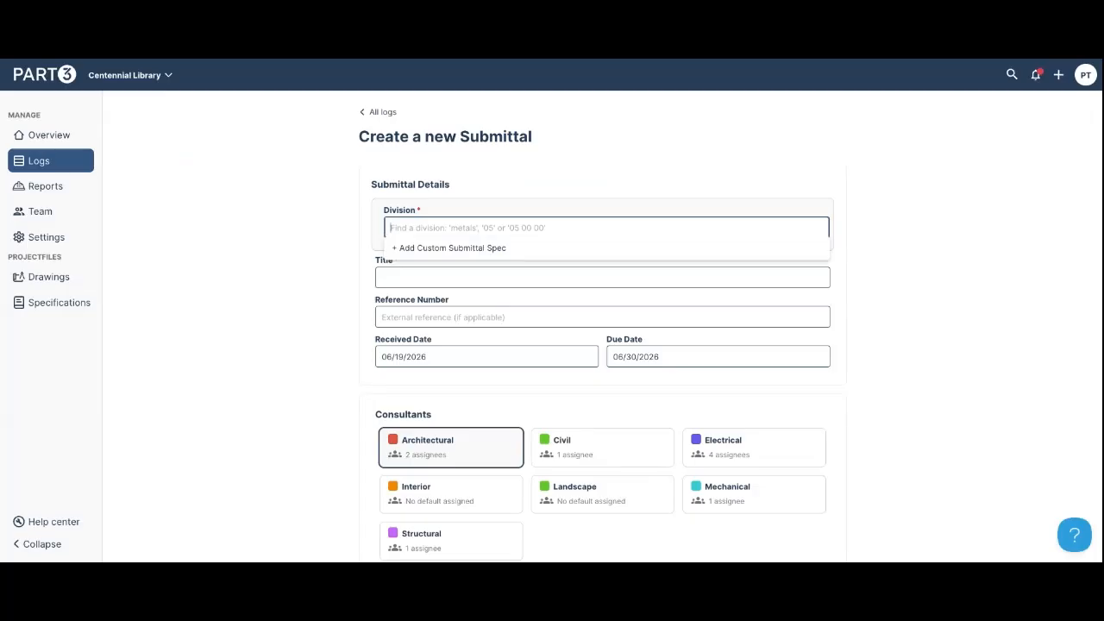
{"action": "type", "text": "07 92"}
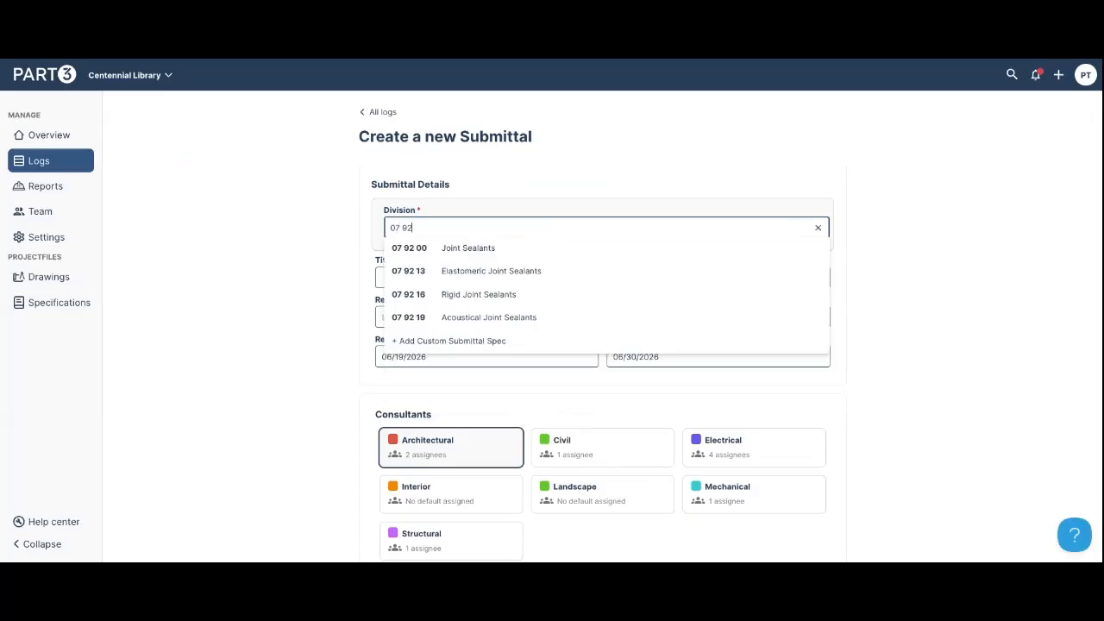
{"action": "type", "text": " 00"}
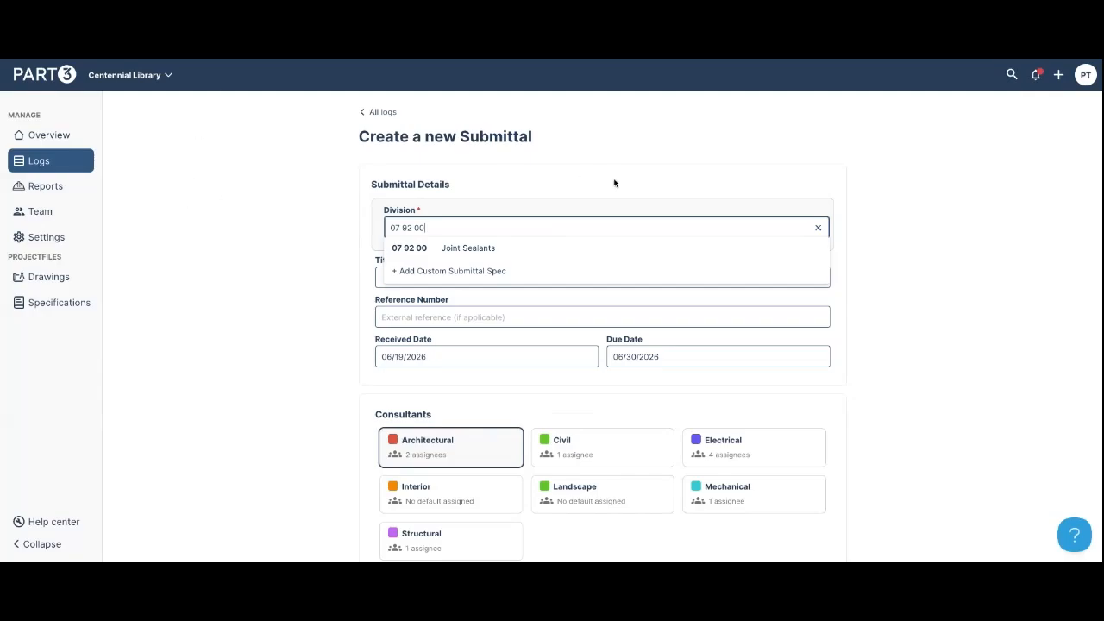
{"action": "left_click", "coordinate": [448, 248]}
- Title the submittal "Curtain Wall sealant" and set its reference number to GC123
{"action": "left_click", "coordinate": [507, 320]}
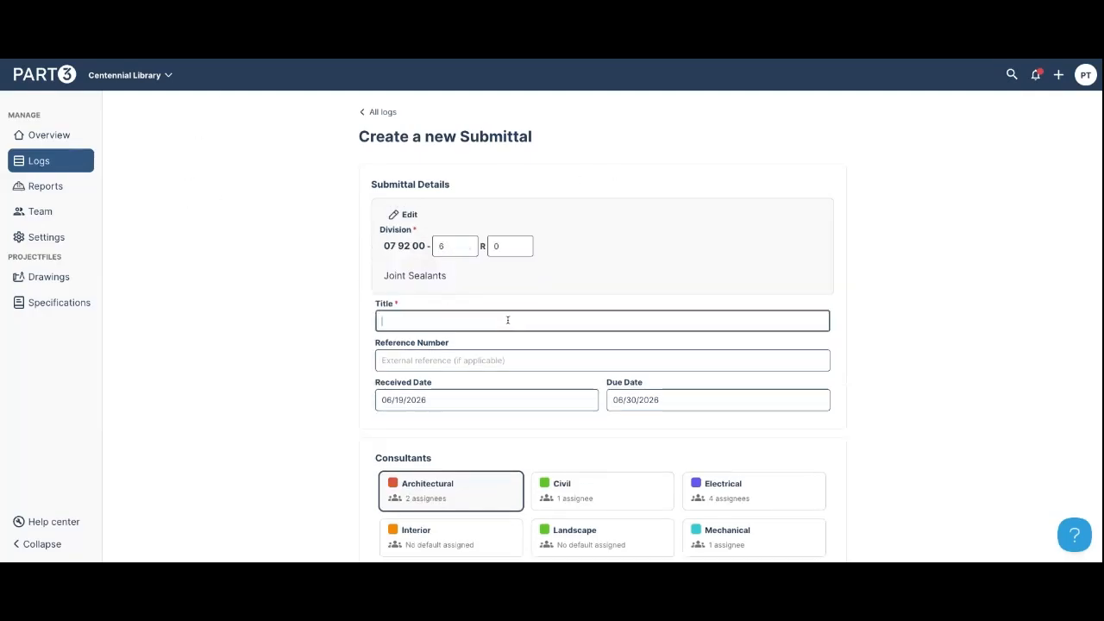
{"action": "type", "text": "Curtain Wall sealant"}
{"action": "left_click", "coordinate": [437, 362]}
{"action": "type", "text": "GC123"}
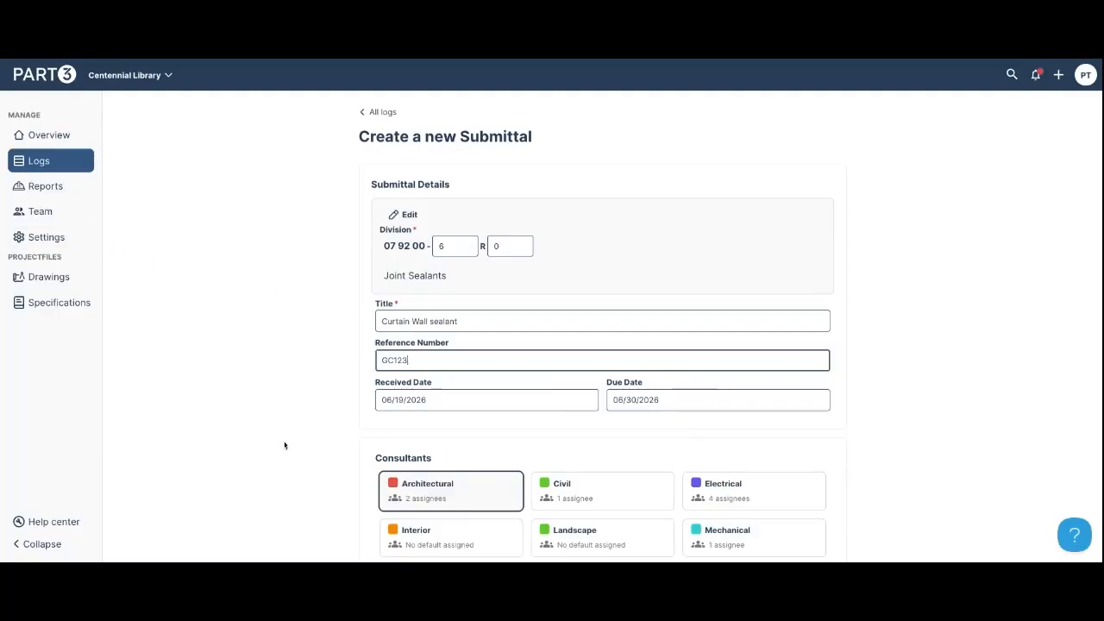
- Add the Mechanical consultant alongside Architectural and create the submittal
{"action": "scroll", "coordinate": [284, 446], "scroll_direction": "down", "scroll_amount": 1}
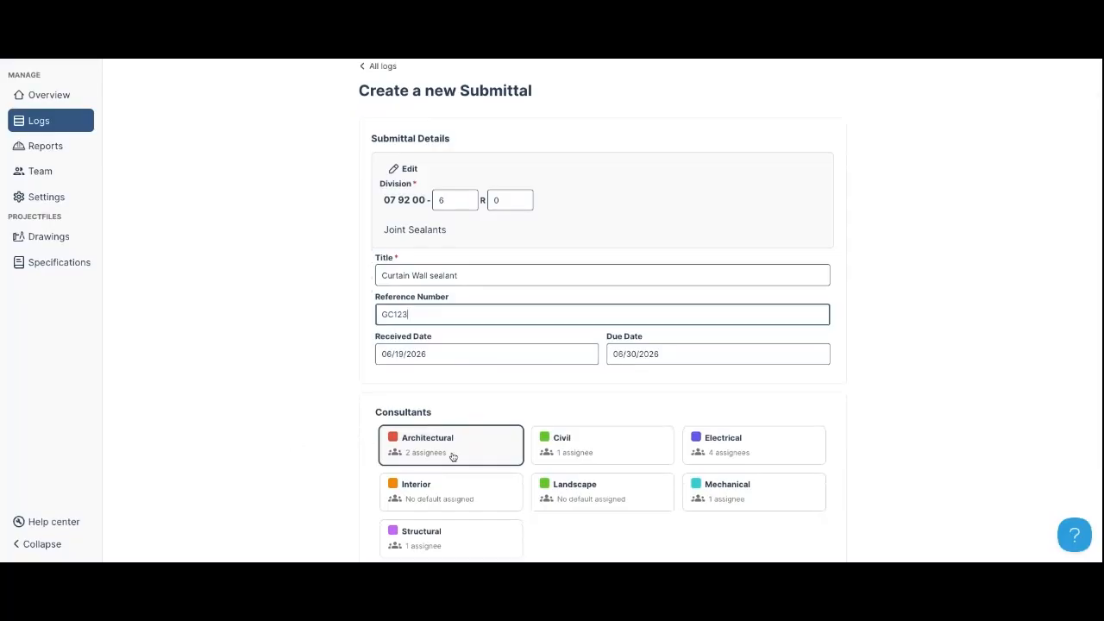
{"action": "scroll", "coordinate": [873, 430], "scroll_direction": "down", "scroll_amount": 1}
{"action": "scroll", "coordinate": [874, 430], "scroll_direction": "down", "scroll_amount": 2}
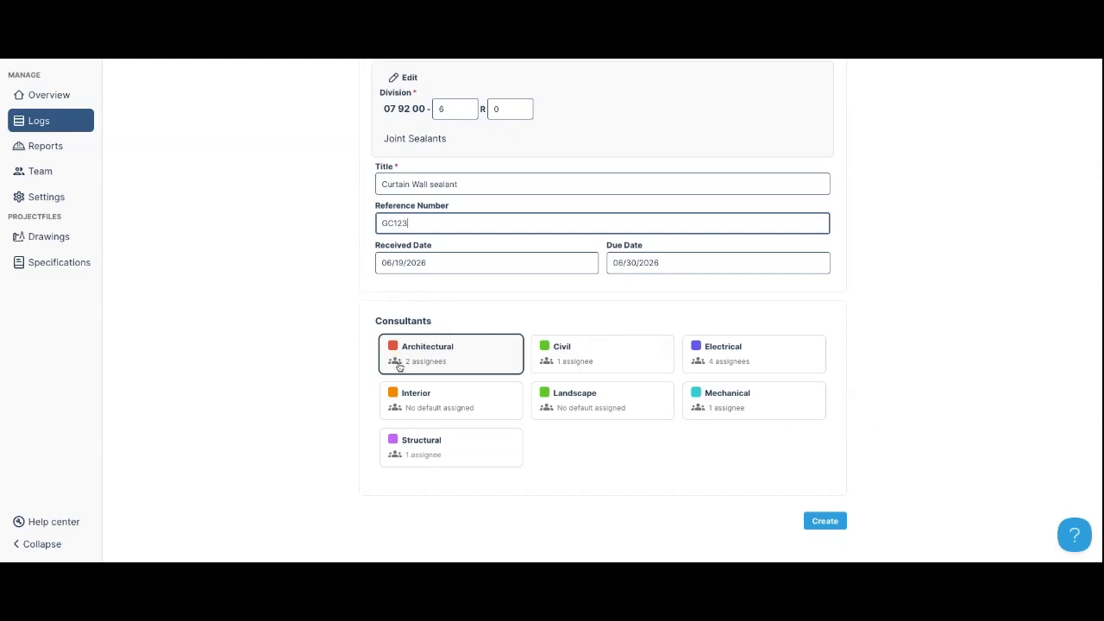
{"action": "left_click", "coordinate": [719, 394]}
{"action": "left_click", "coordinate": [825, 520]}
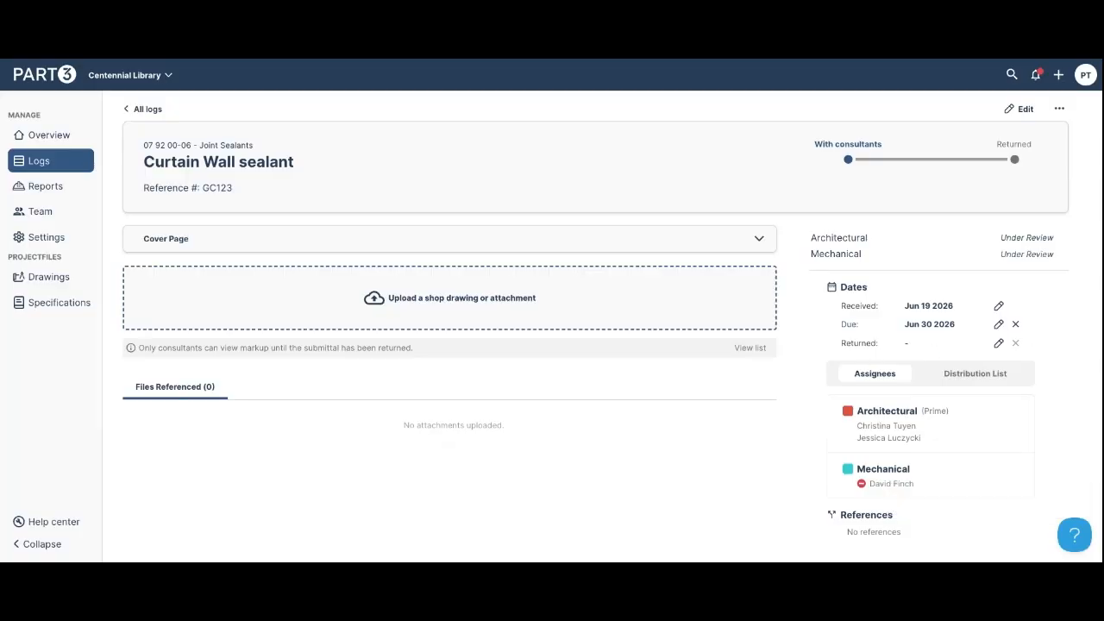
- Upload "07 92 00 DowCorning 795 Silicone.pdf" and "07 92 00 Joint Sealants.pdf" to the submittal and check the referenced files
{"action": "left_click_drag", "start_coordinate": [1095, 298], "coordinate": [449, 297]}
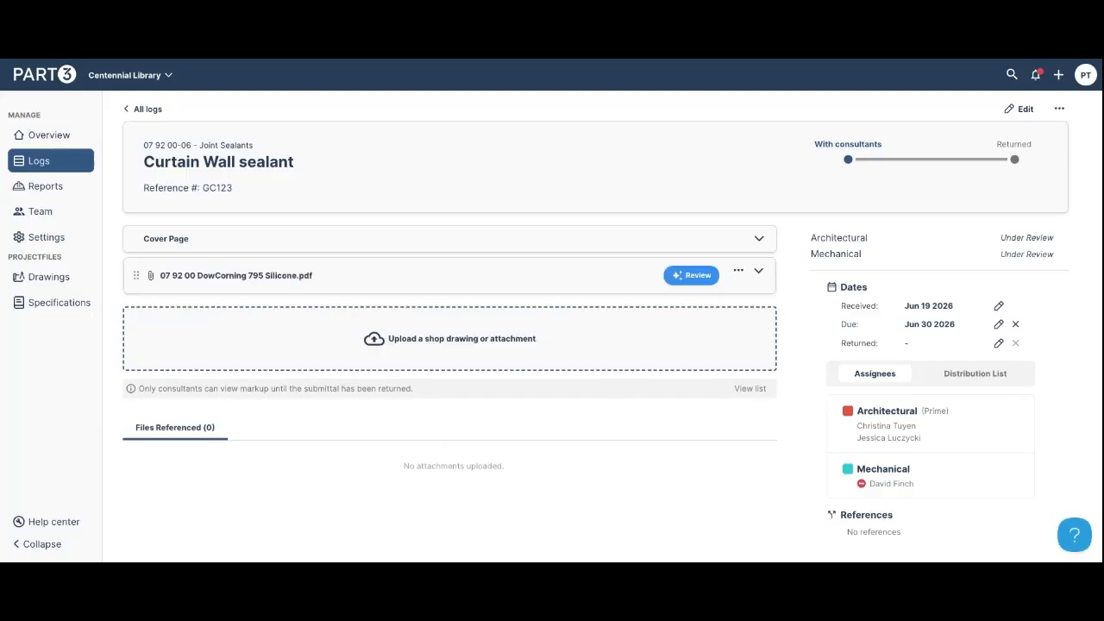
{"action": "left_click_drag", "start_coordinate": [5, 352], "coordinate": [194, 352]}
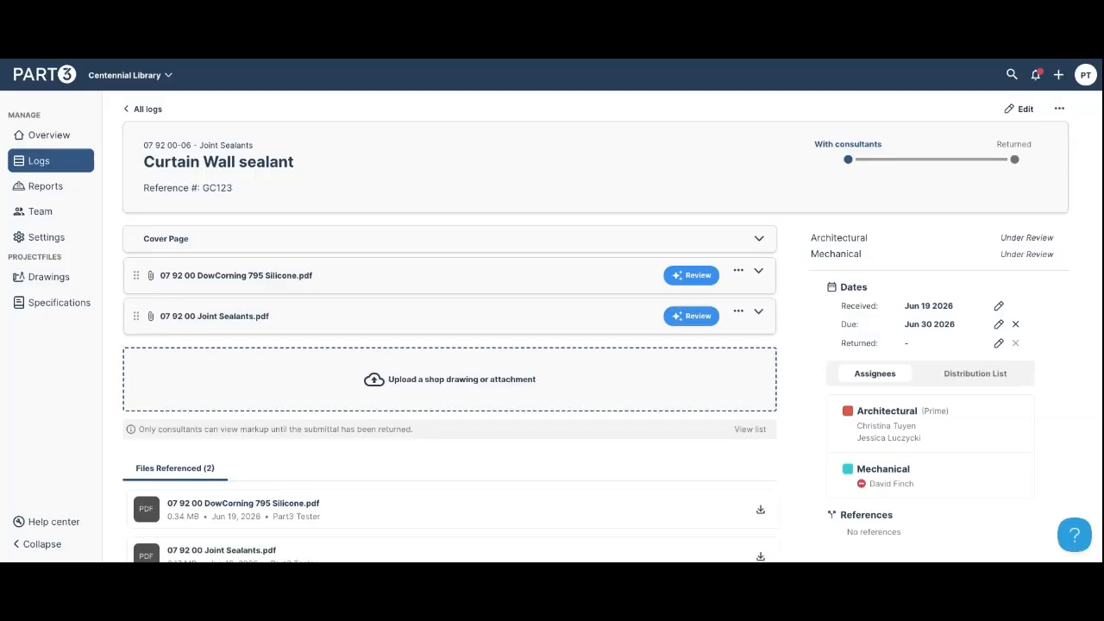
{"action": "scroll", "coordinate": [552, 310], "scroll_direction": "down", "scroll_amount": 3}
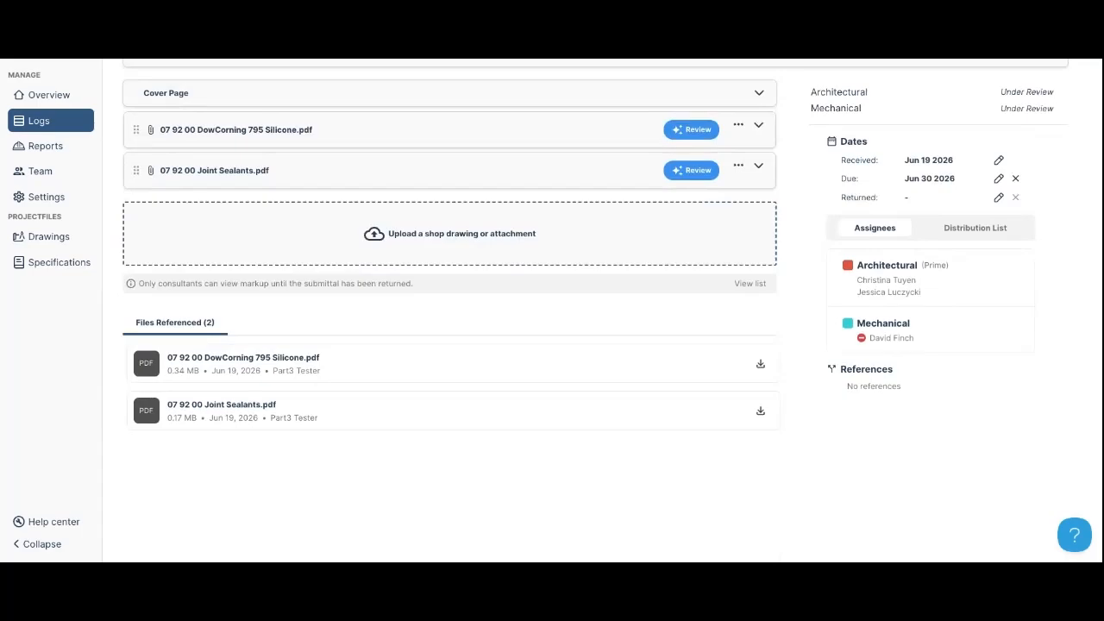
{"action": "scroll", "coordinate": [552, 310], "scroll_direction": "up", "scroll_amount": 3}
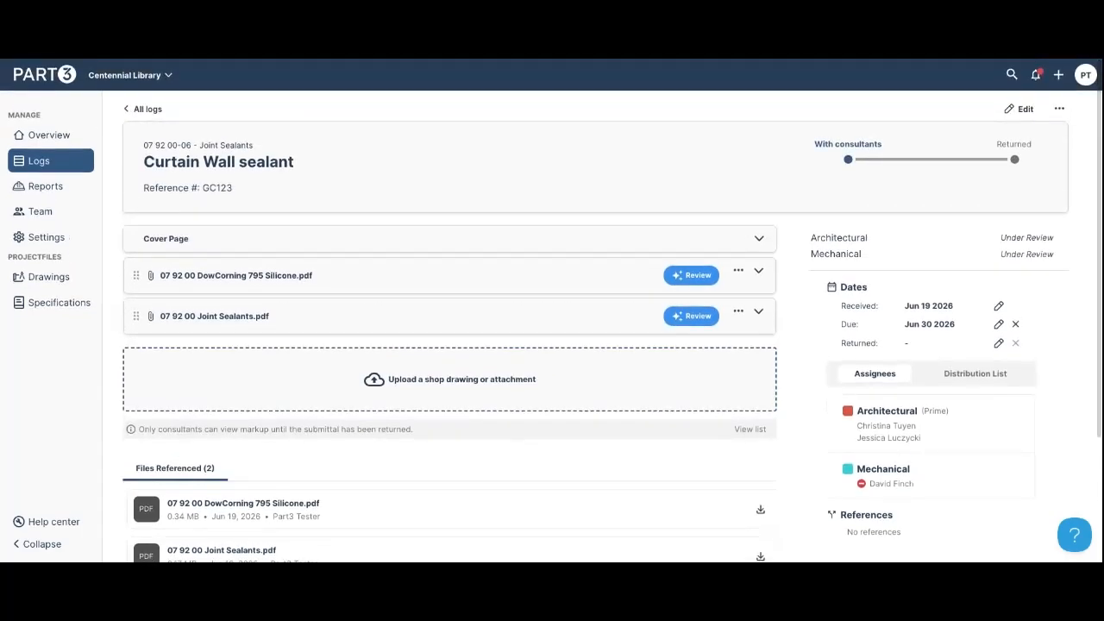
- Return to the submittals log and review the returned MWP Sealant submittal 07 92 00-03, including its cover page
{"action": "left_click", "coordinate": [145, 109]}
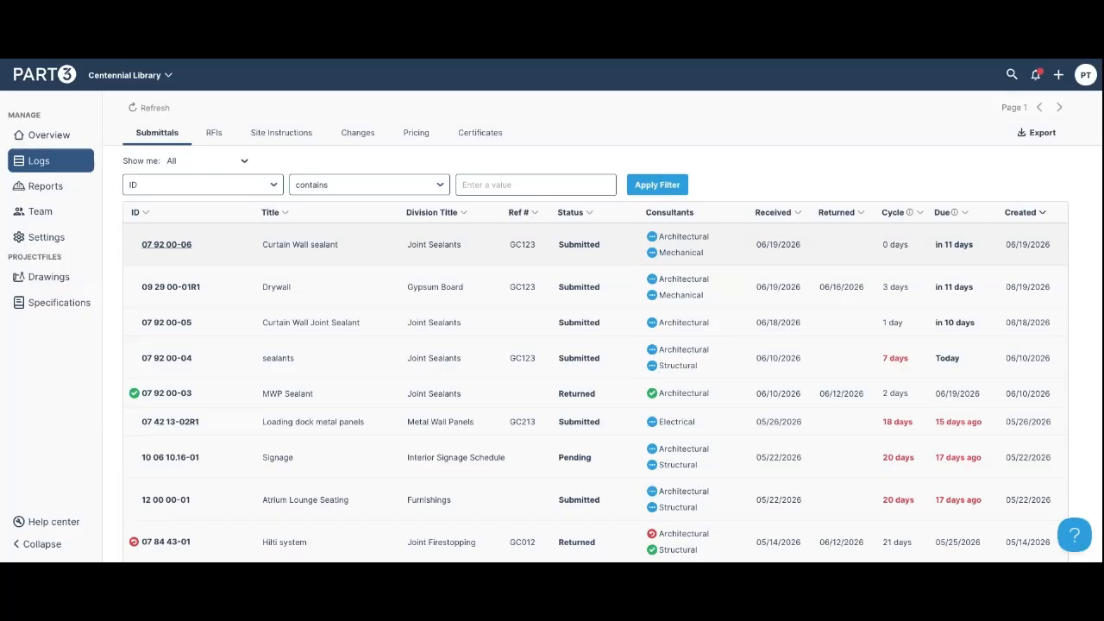
{"action": "mouse_move", "coordinate": [135, 399]}
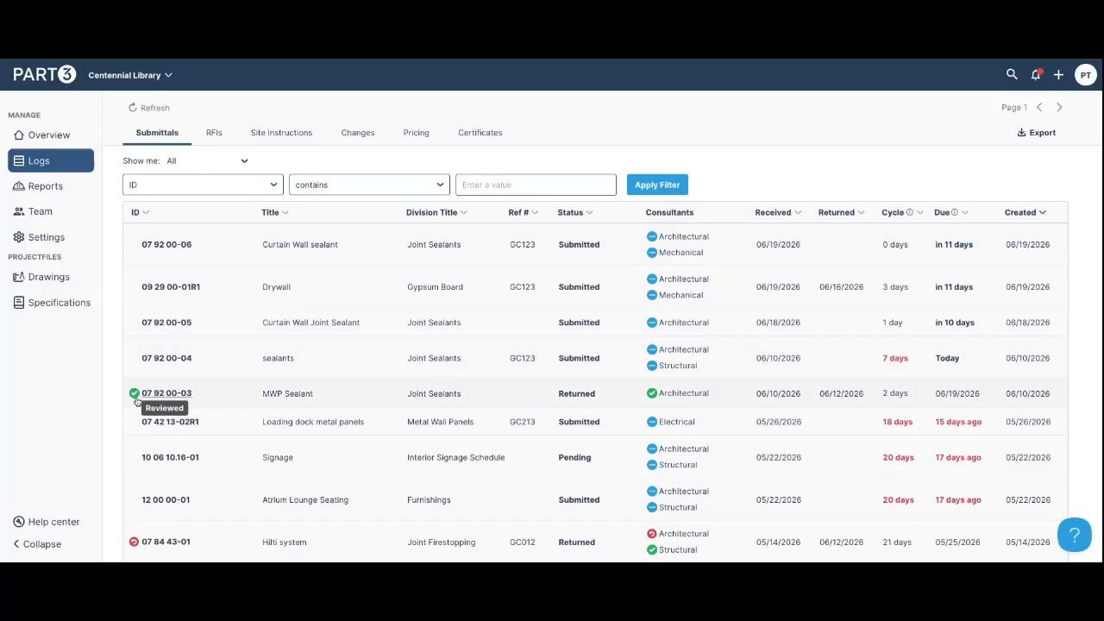
{"action": "left_click", "coordinate": [679, 400]}
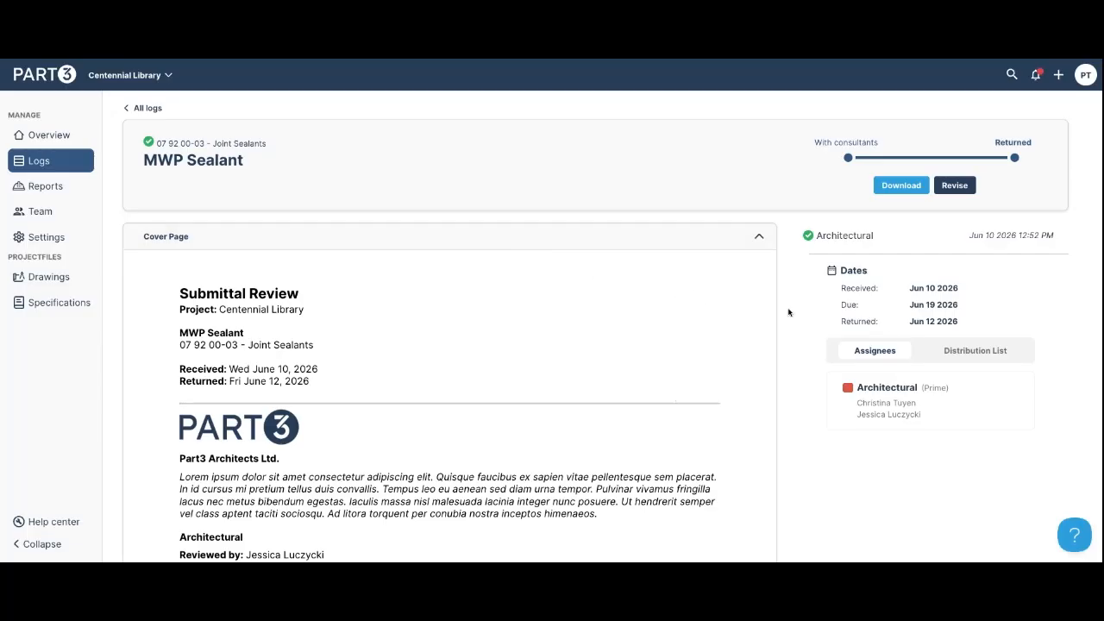
{"action": "left_click", "coordinate": [655, 242]}
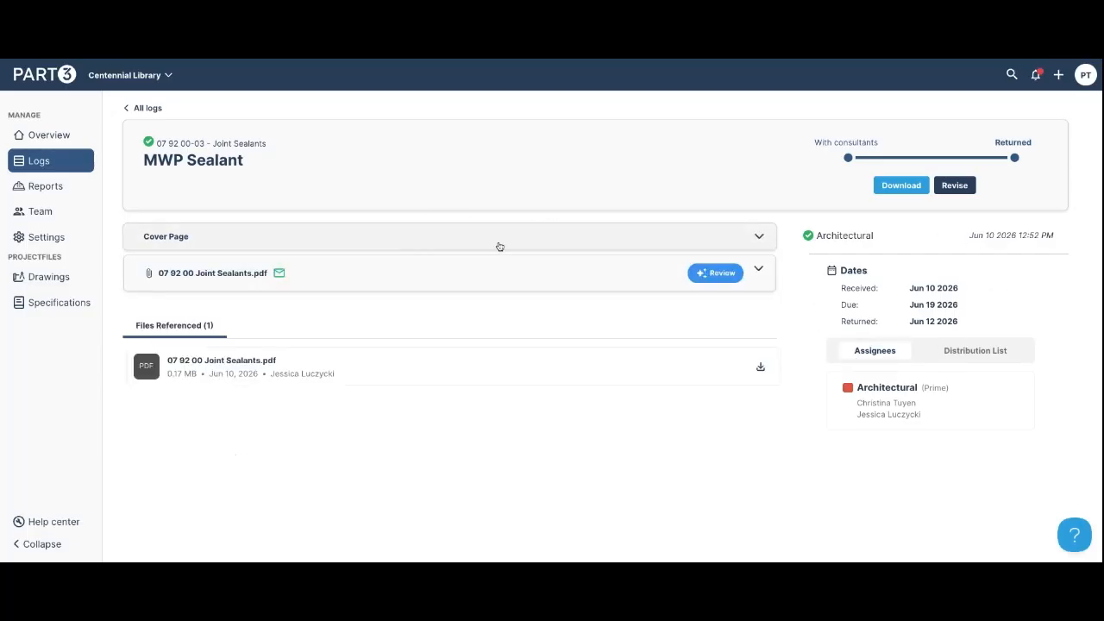
{"action": "left_click", "coordinate": [499, 246]}
{"action": "scroll", "coordinate": [779, 244], "scroll_direction": "down", "scroll_amount": 2}
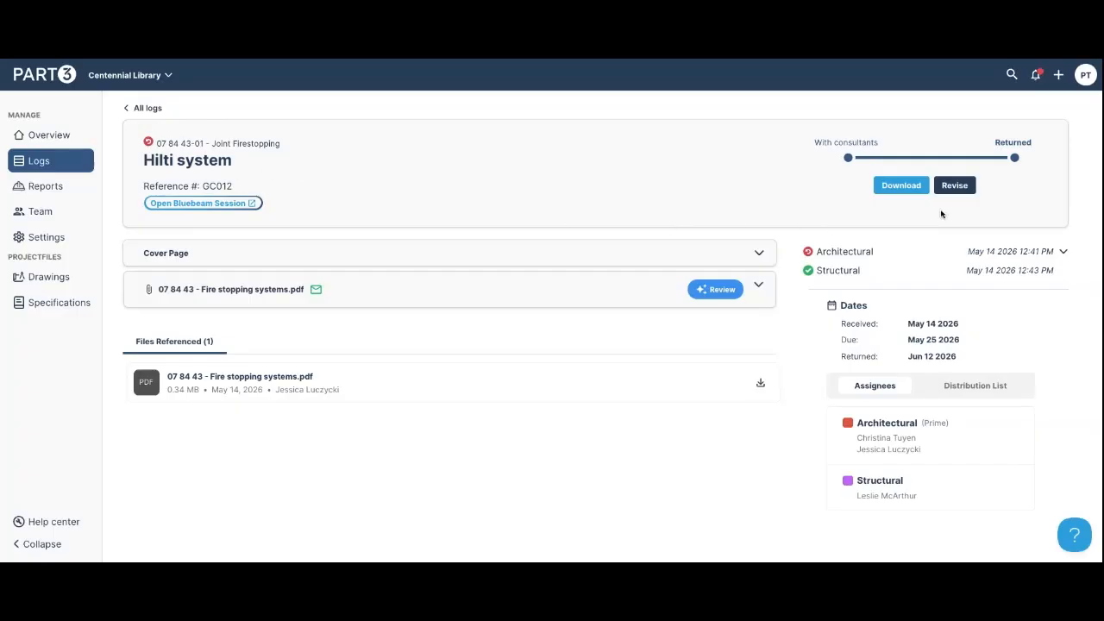
- Create a revision of the returned Hilti system submittal 07 84 43-01
{"action": "left_click", "coordinate": [1059, 76]}
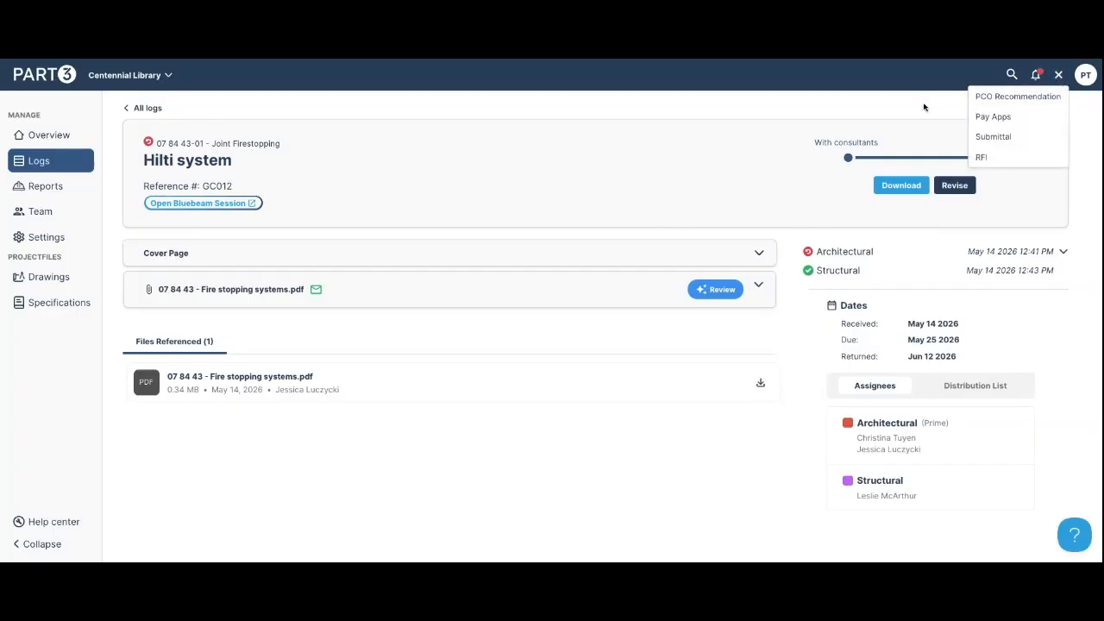
{"action": "left_click", "coordinate": [926, 108]}
{"action": "left_click", "coordinate": [954, 186]}
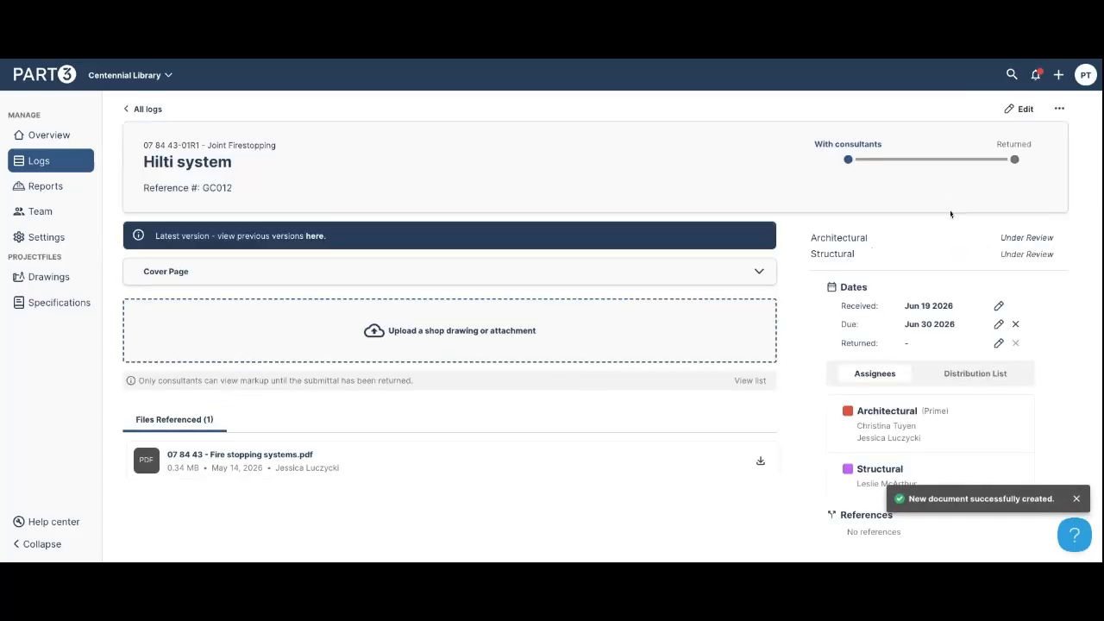
- Upload "07 84 43 - Fire stopping systems.pdf" to the revised Hilti system submittal 07 84 43-01R1
{"action": "left_click_drag", "start_coordinate": [200, 145], "coordinate": [190, 144]}
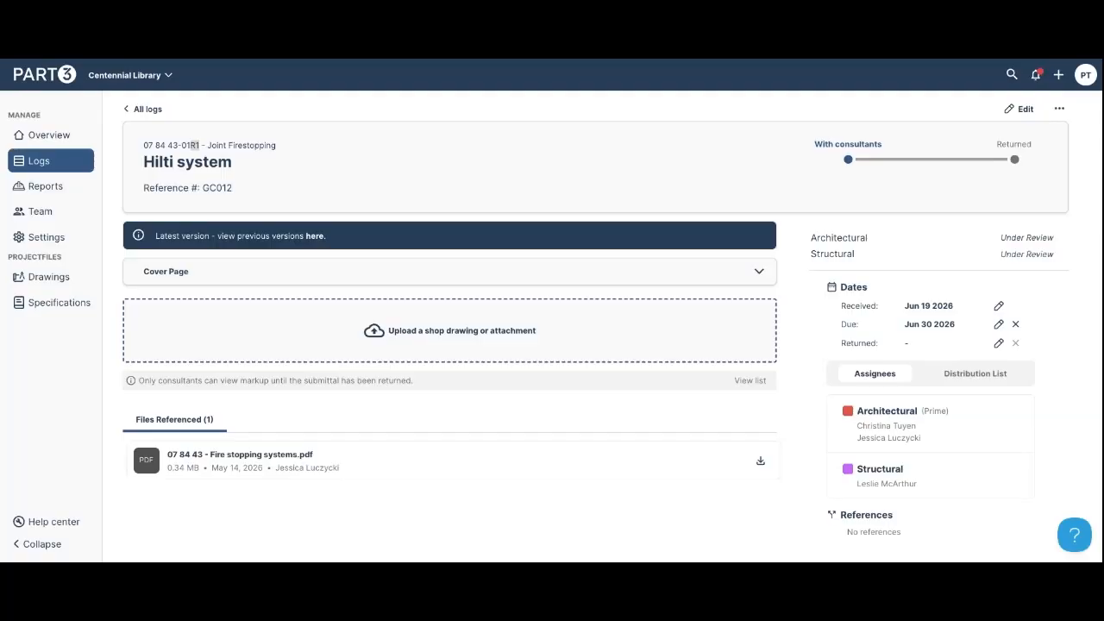
{"action": "scroll", "coordinate": [552, 326], "scroll_direction": "down", "scroll_amount": 1}
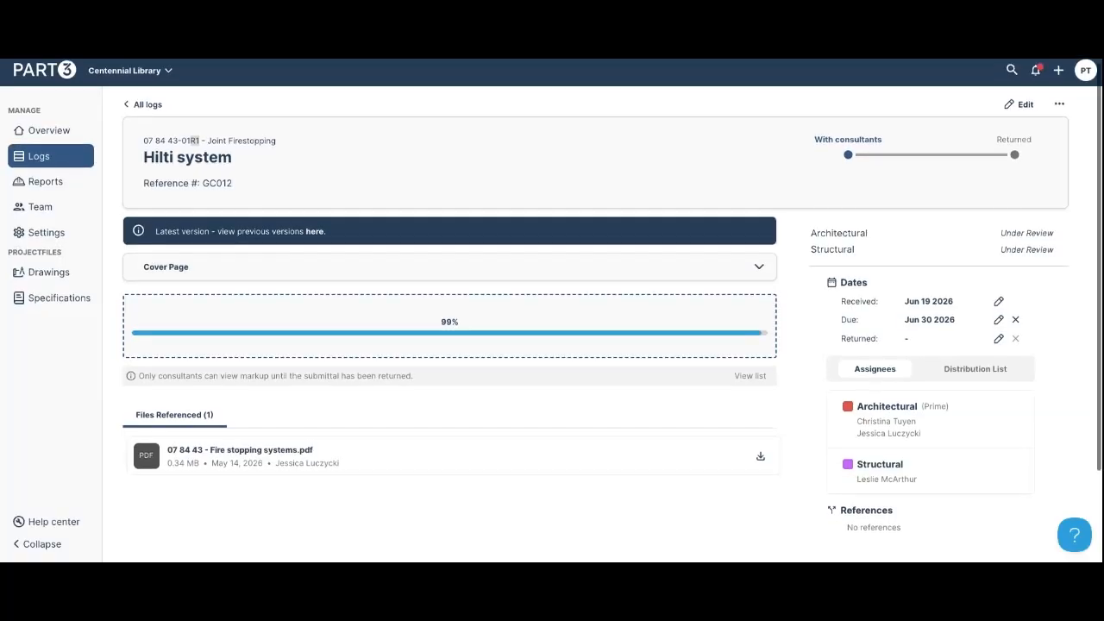
{"action": "scroll", "coordinate": [552, 326], "scroll_direction": "down", "scroll_amount": 1}
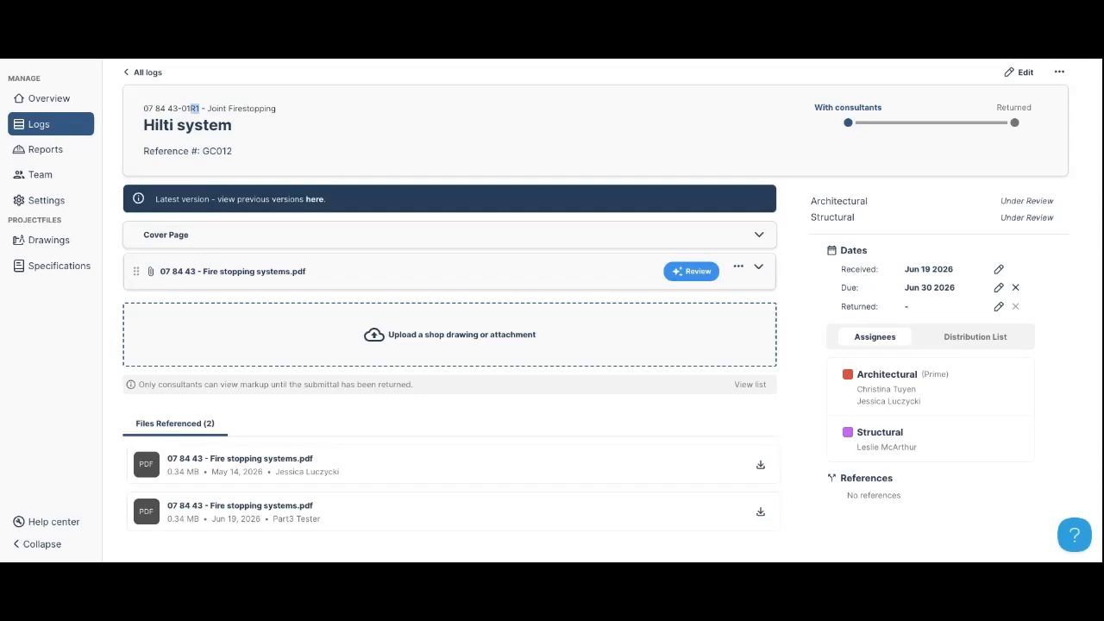
- Reopen Hilti system submittal 07 84 43-01R1 from the submittals log, view its previous versions, and return to the log
{"action": "left_click", "coordinate": [40, 128]}
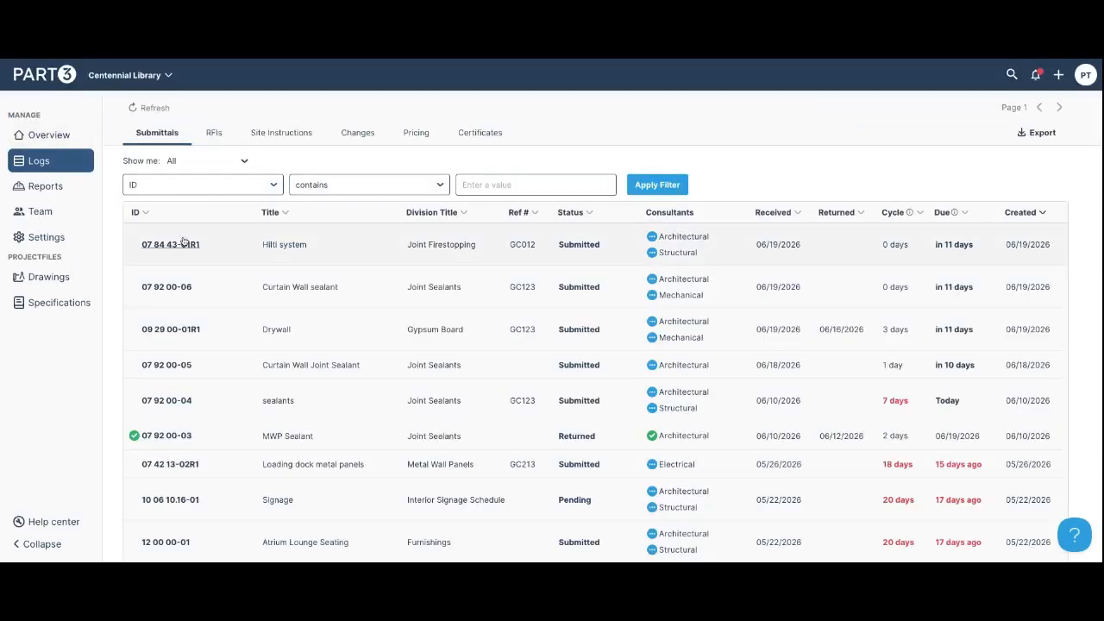
{"action": "left_click", "coordinate": [182, 242]}
{"action": "left_click", "coordinate": [315, 237]}
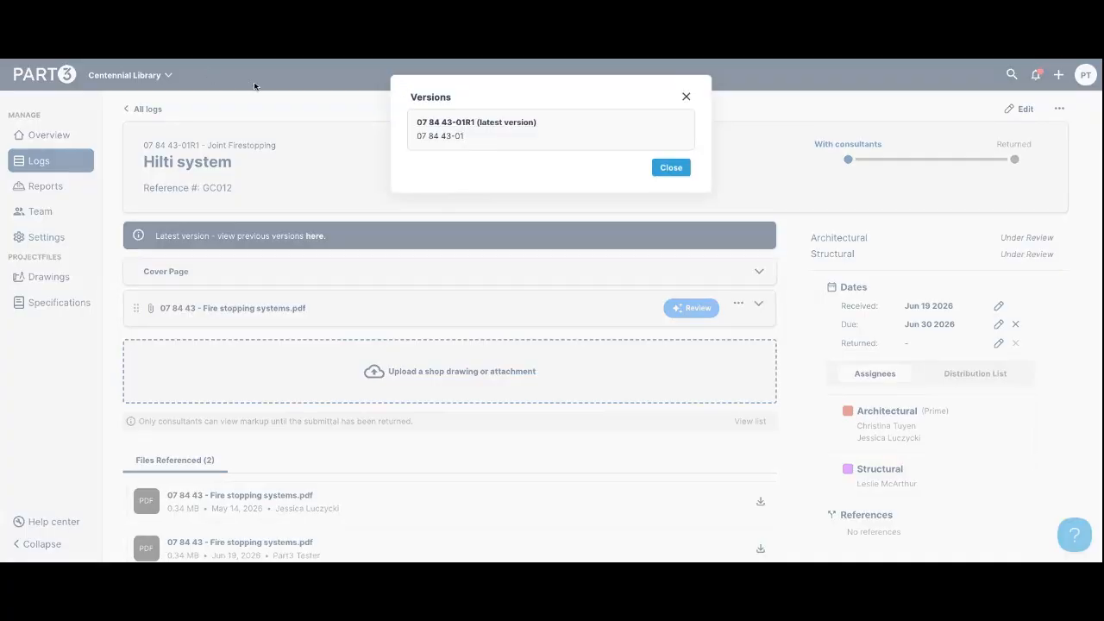
{"action": "left_click", "coordinate": [669, 170]}
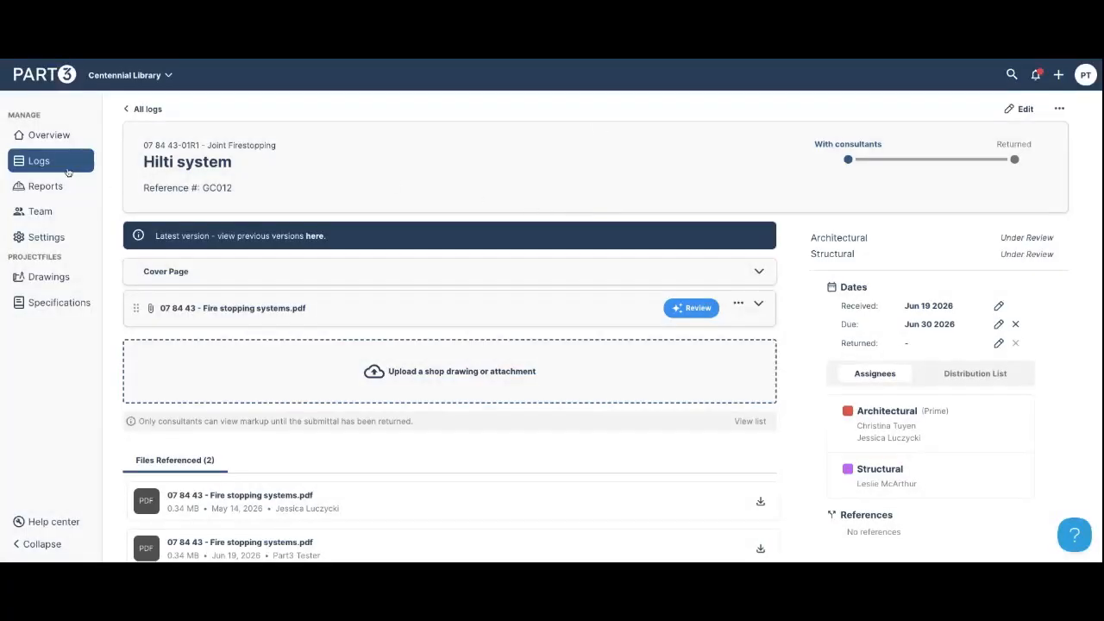
{"action": "left_click", "coordinate": [67, 172]}
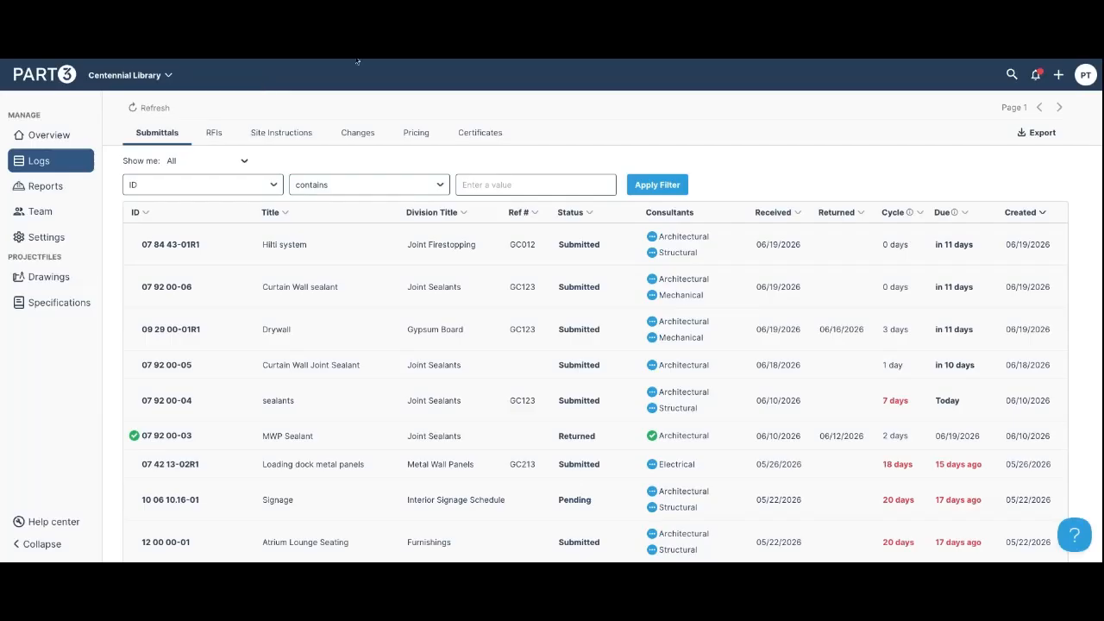
- Create an RFI titled "Skylight Clarification" with reference number GC123, leaving the question blank and Architectural as the consultant
{"action": "left_click", "coordinate": [1056, 77]}
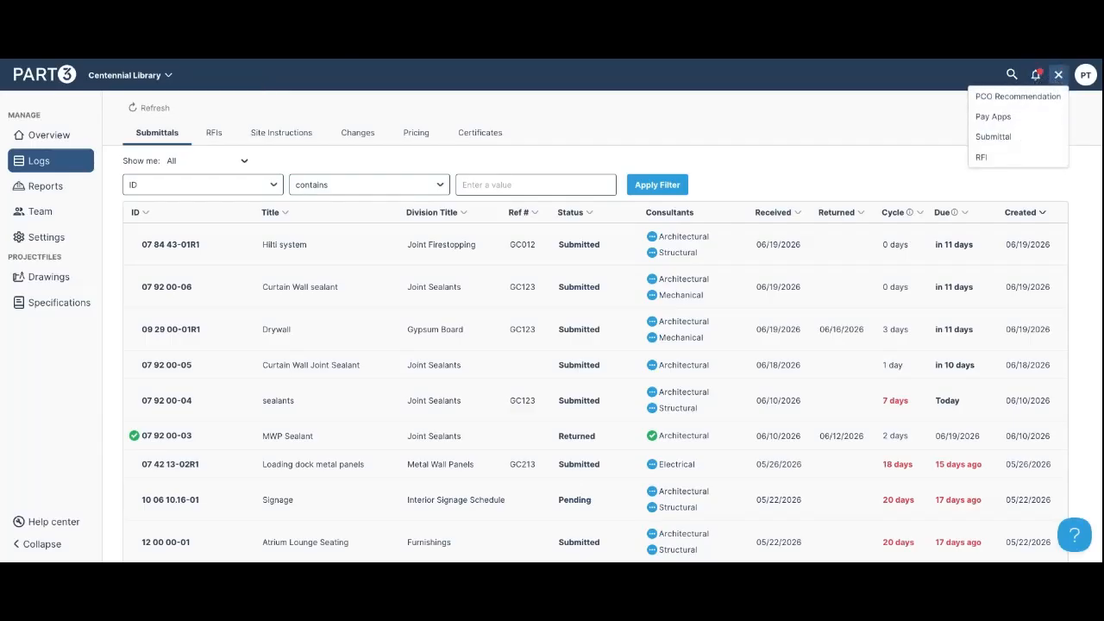
{"action": "left_click", "coordinate": [996, 157]}
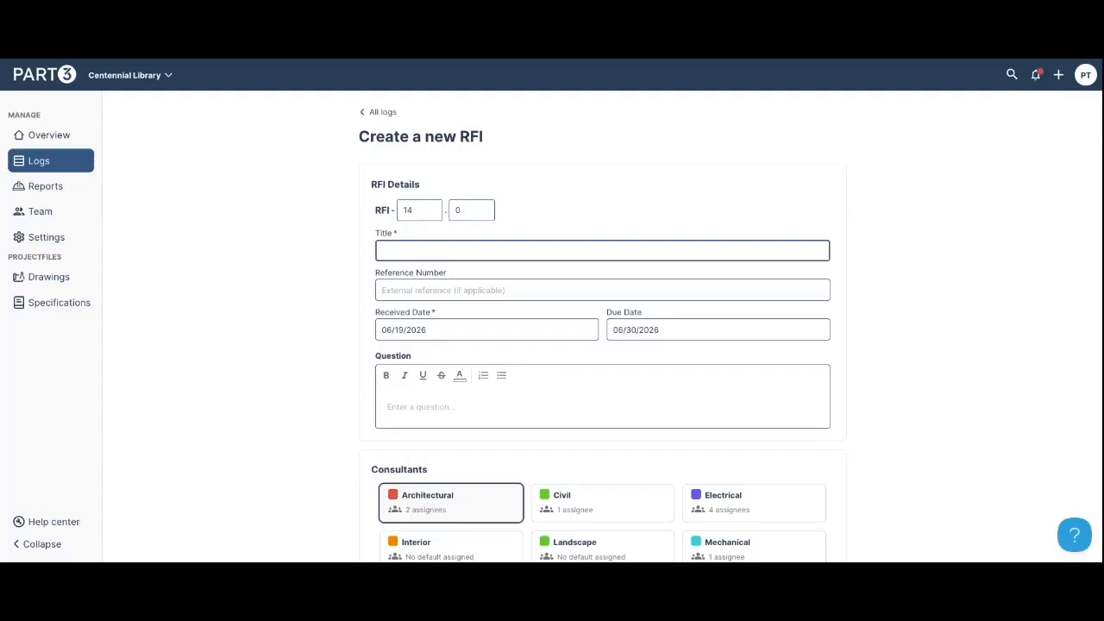
{"action": "type", "text": "Skylight Clarification"}
{"action": "left_click", "coordinate": [445, 289]}
{"action": "type", "text": "GC123"}
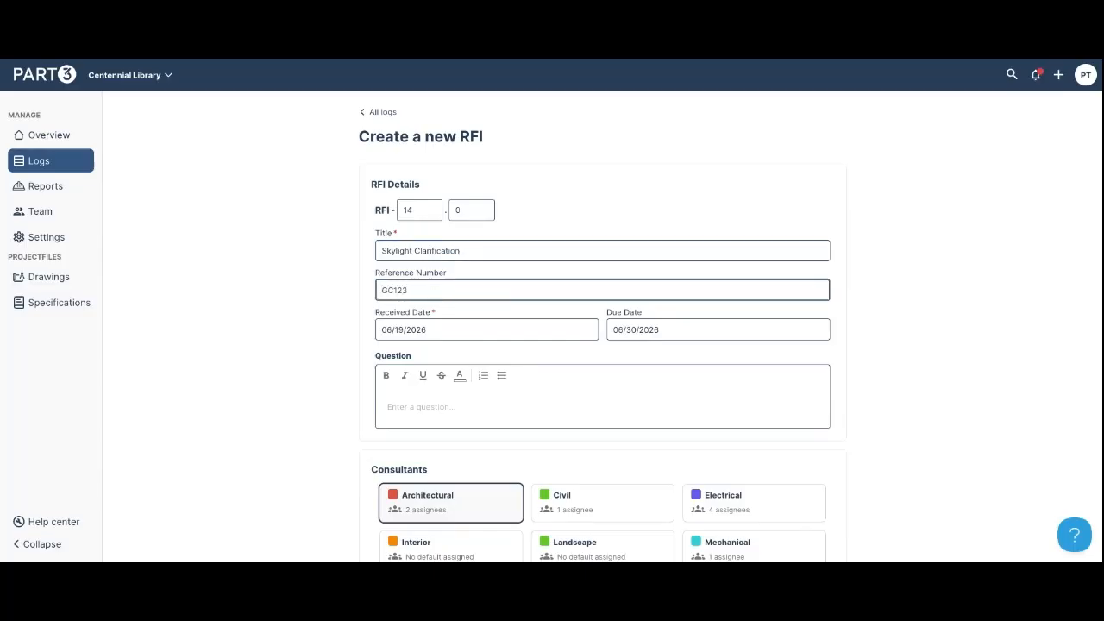
{"action": "scroll", "coordinate": [668, 343], "scroll_direction": "down", "scroll_amount": 2}
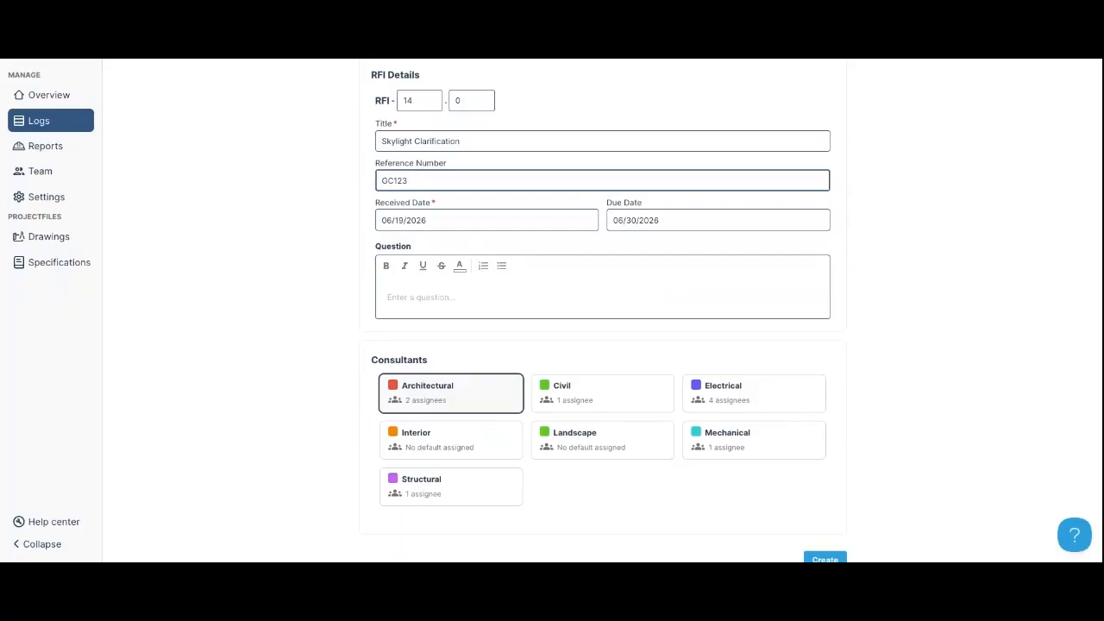
{"action": "left_click", "coordinate": [483, 297]}
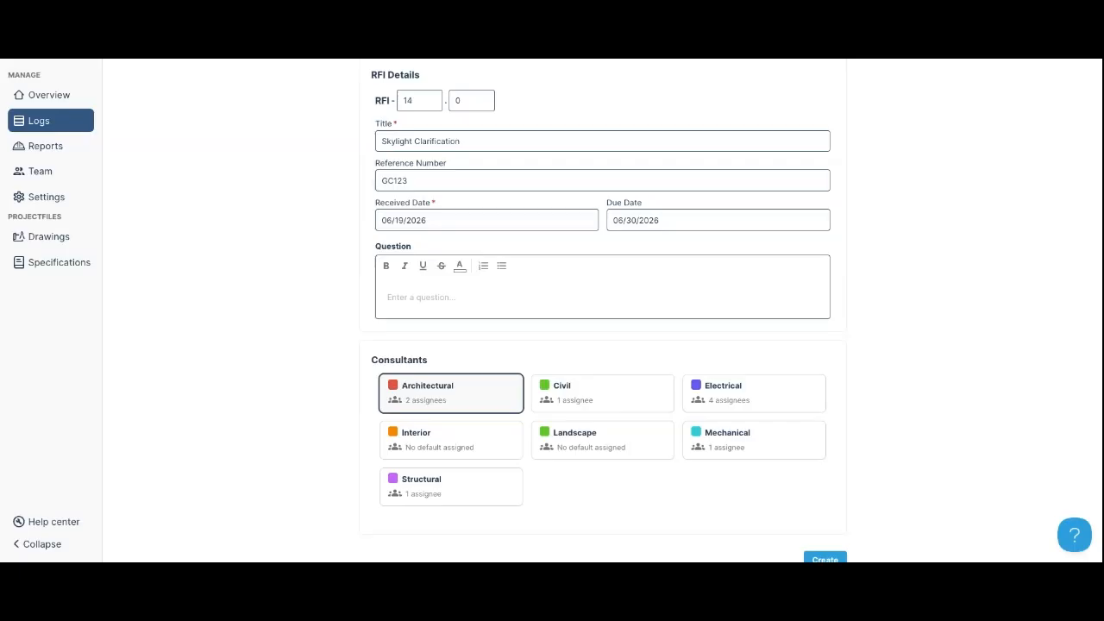
{"action": "scroll", "coordinate": [602, 310], "scroll_direction": "down", "scroll_amount": 1}
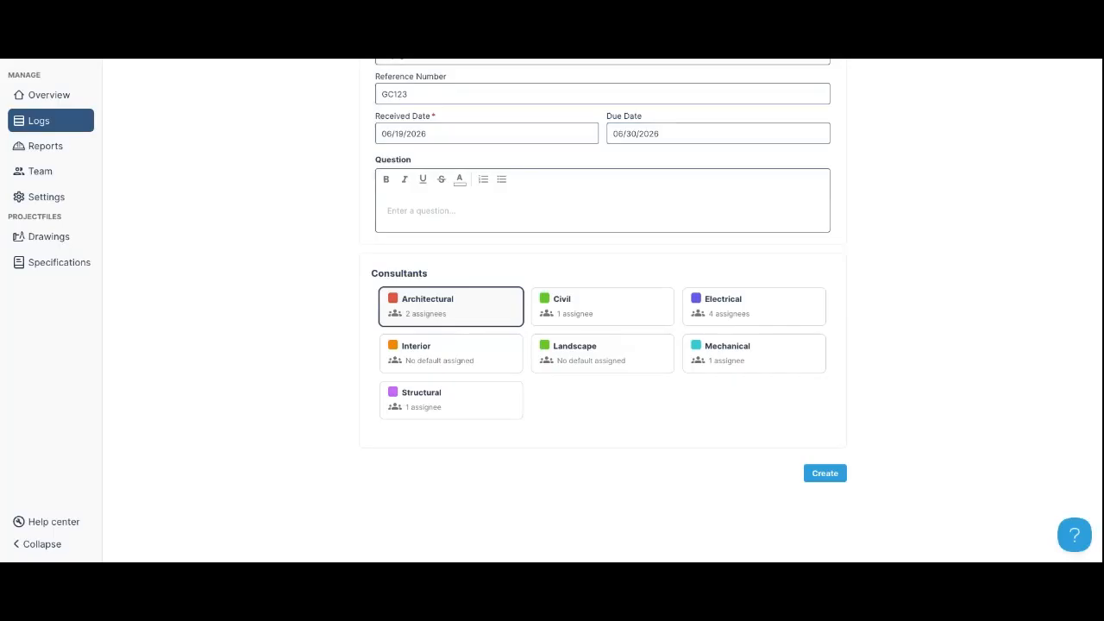
{"action": "left_click", "coordinate": [824, 473]}
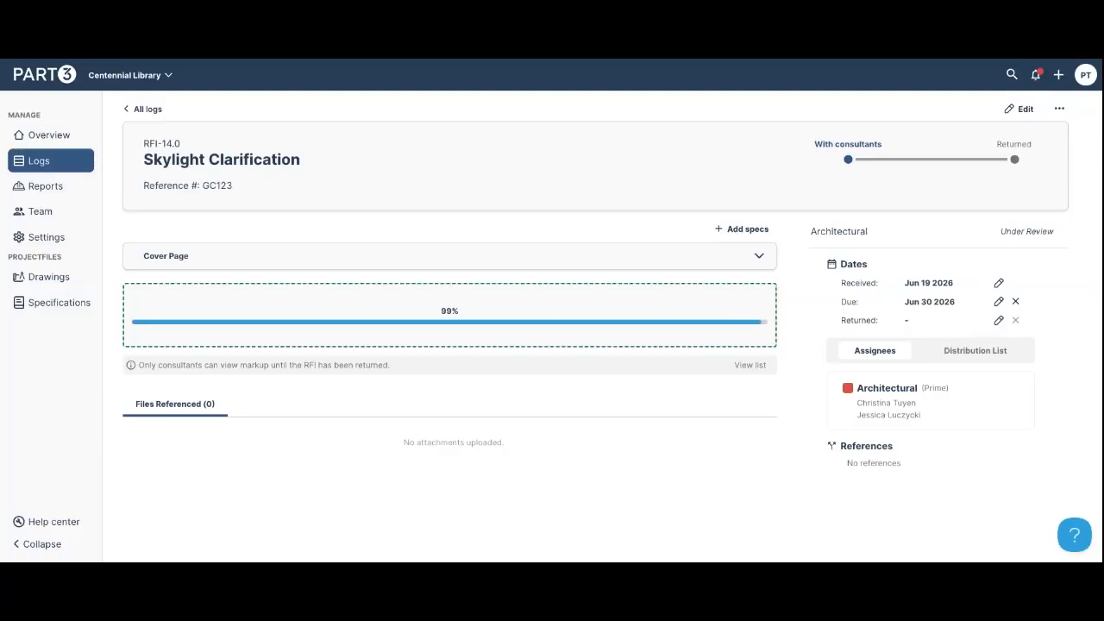
- Upload "RFI Skylight Purlins.pdf" to the Skylight Clarification RFI and collapse its preview
{"action": "left_click", "coordinate": [594, 292]}
{"action": "scroll", "coordinate": [808, 284], "scroll_direction": "down", "scroll_amount": 2}
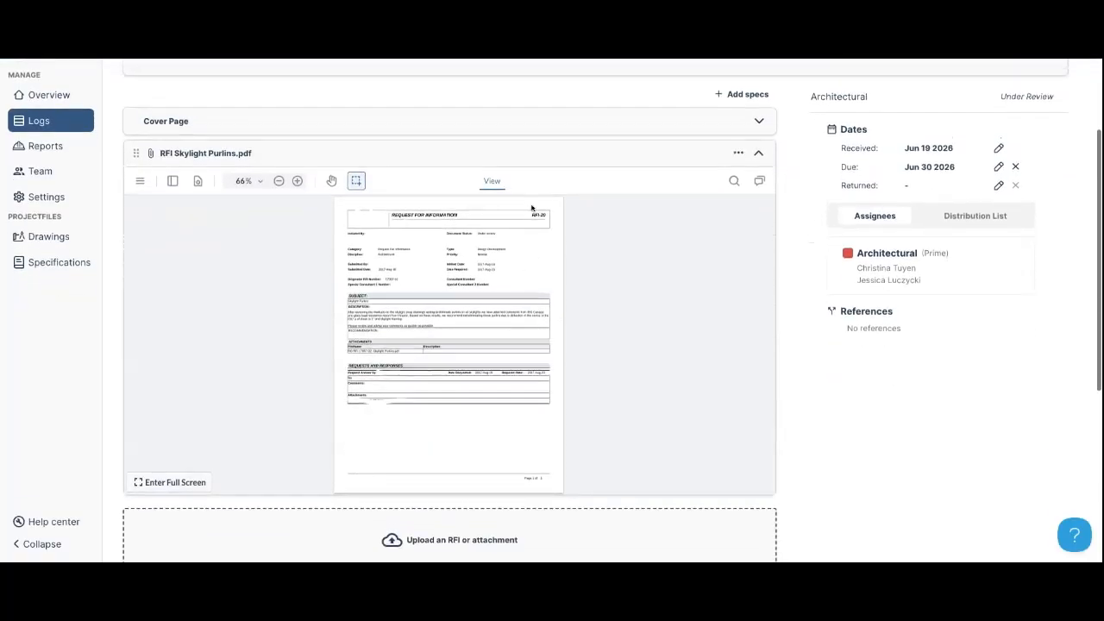
{"action": "left_click", "coordinate": [545, 158]}
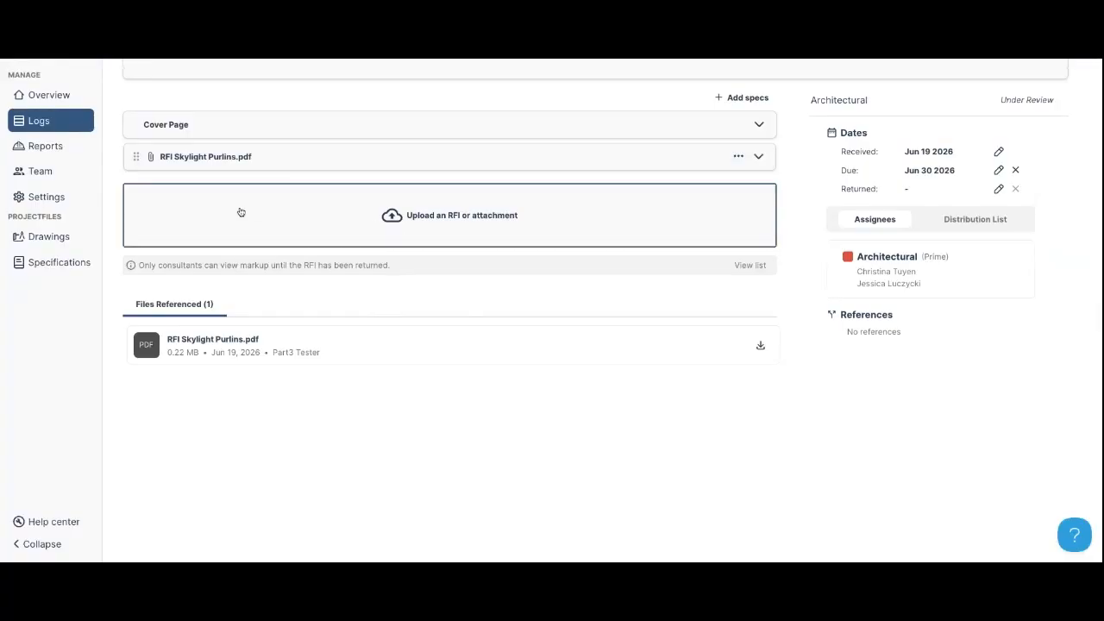
{"action": "scroll", "coordinate": [880, 510], "scroll_direction": "up", "scroll_amount": 2}
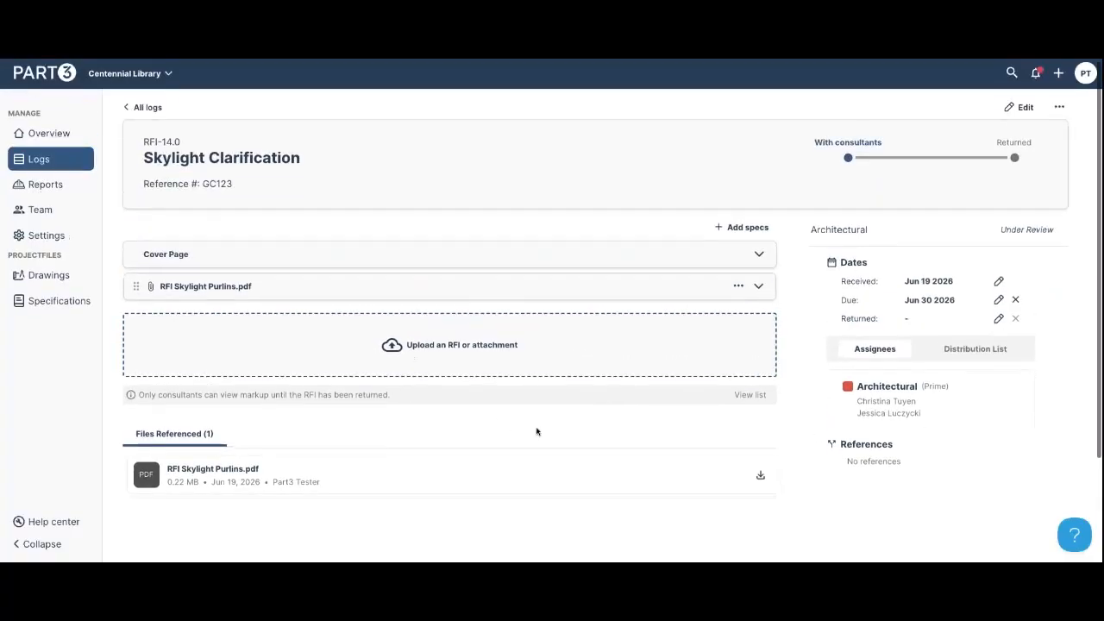
- Return to the logs and review the consultant and returned status of the entries in the RFI log
{"action": "left_click", "coordinate": [143, 106]}
{"action": "left_click", "coordinate": [211, 131]}
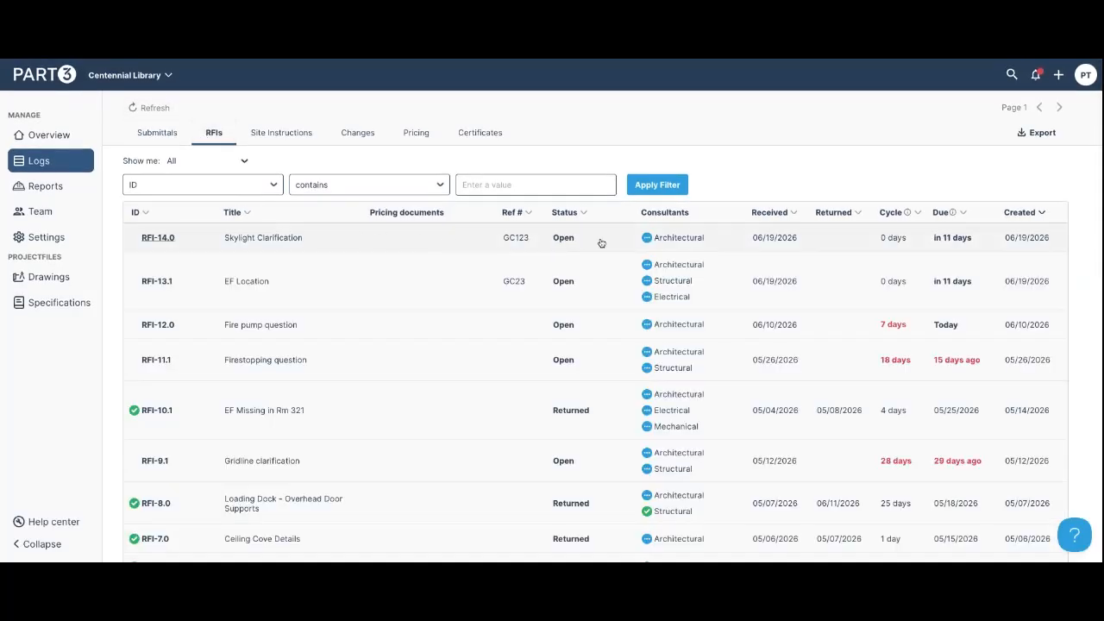
{"action": "mouse_move", "coordinate": [648, 239]}
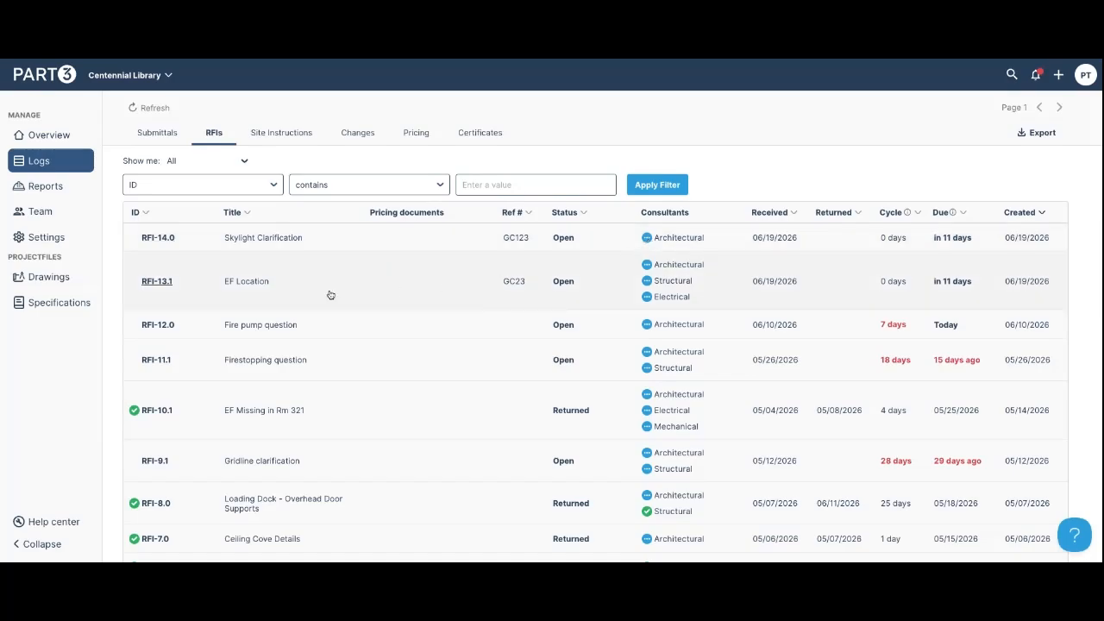
{"action": "mouse_move", "coordinate": [134, 412]}
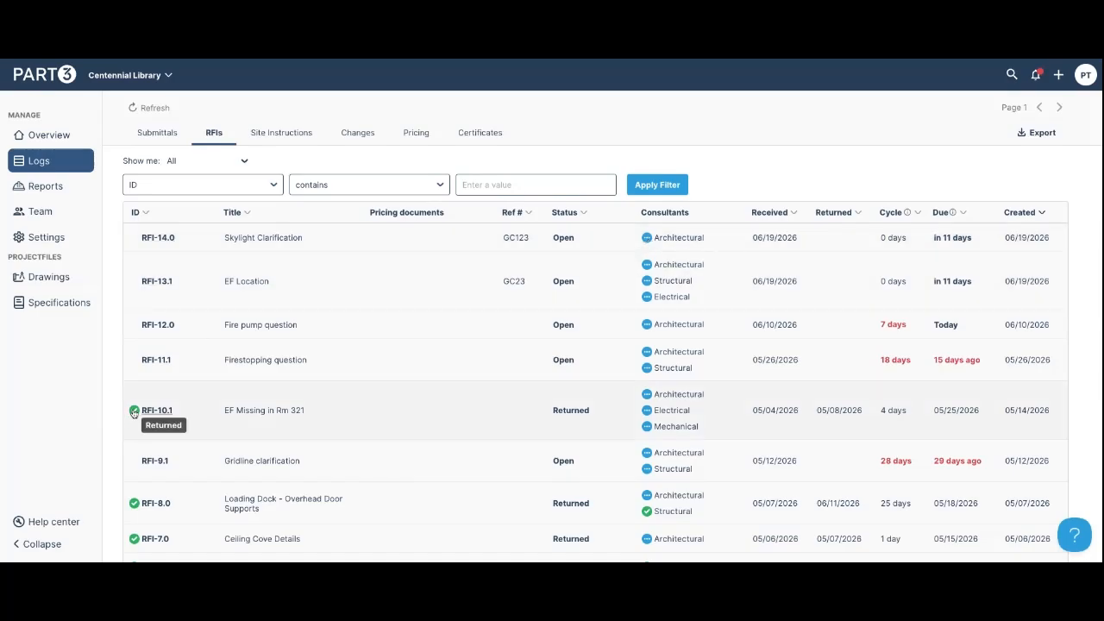
- Request a revision of returned RFI-4.0 "ductwork relocation", notifying one prime consultant with the note "You need to clarify the color you want on the sealant."
{"action": "scroll", "coordinate": [144, 409], "scroll_direction": "down", "scroll_amount": 1}
{"action": "scroll", "coordinate": [144, 409], "scroll_direction": "down", "scroll_amount": 4}
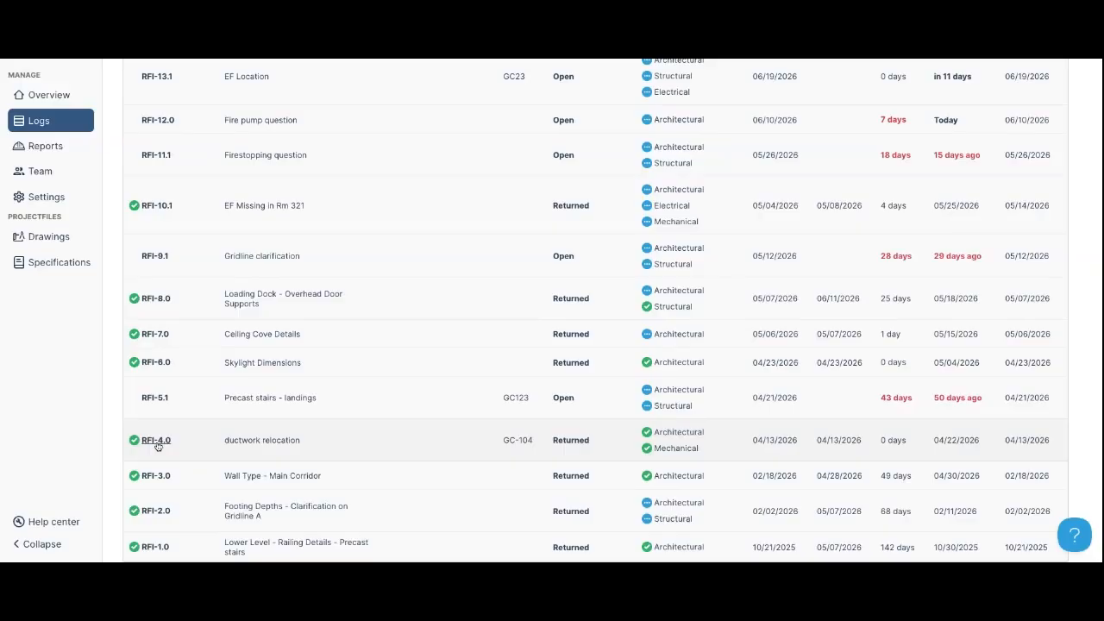
{"action": "left_click", "coordinate": [156, 440]}
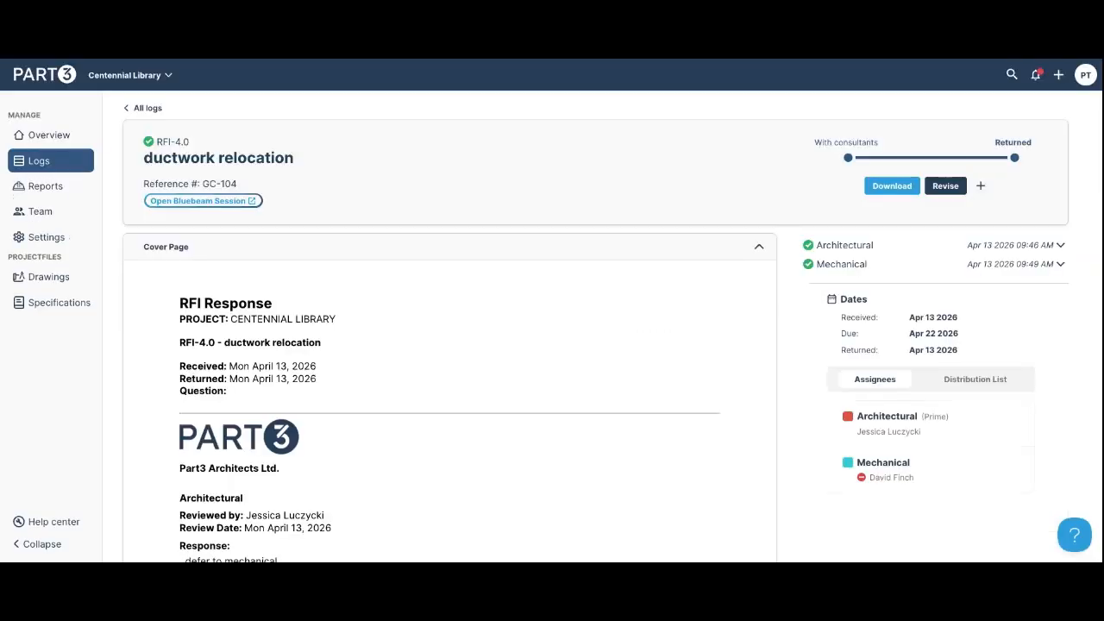
{"action": "left_click", "coordinate": [944, 187]}
{"action": "left_click", "coordinate": [960, 188]}
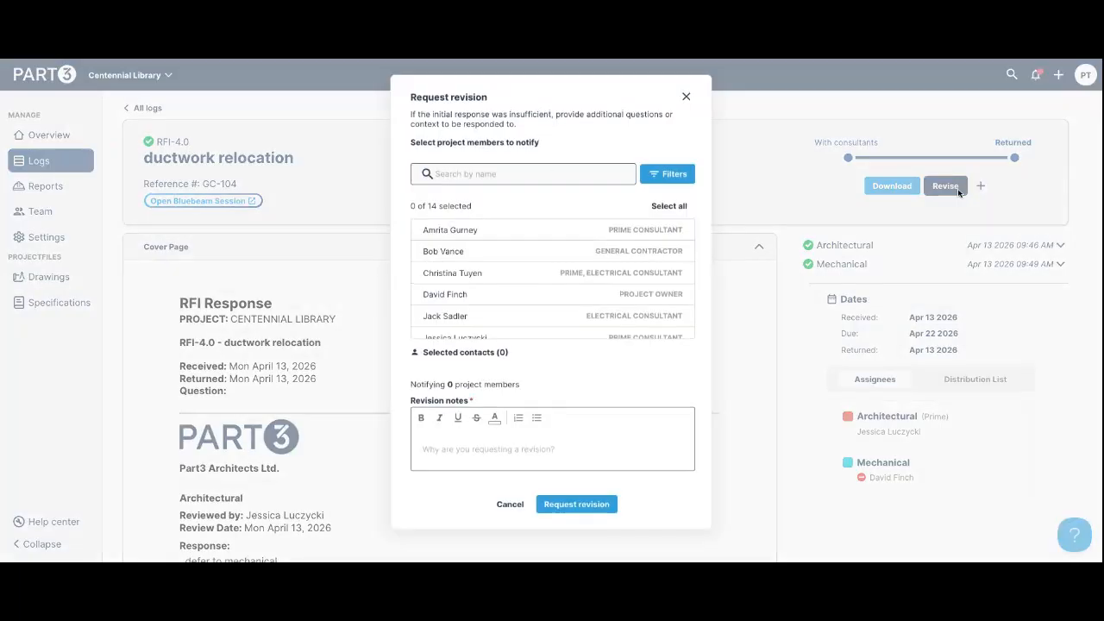
{"action": "left_click", "coordinate": [624, 230]}
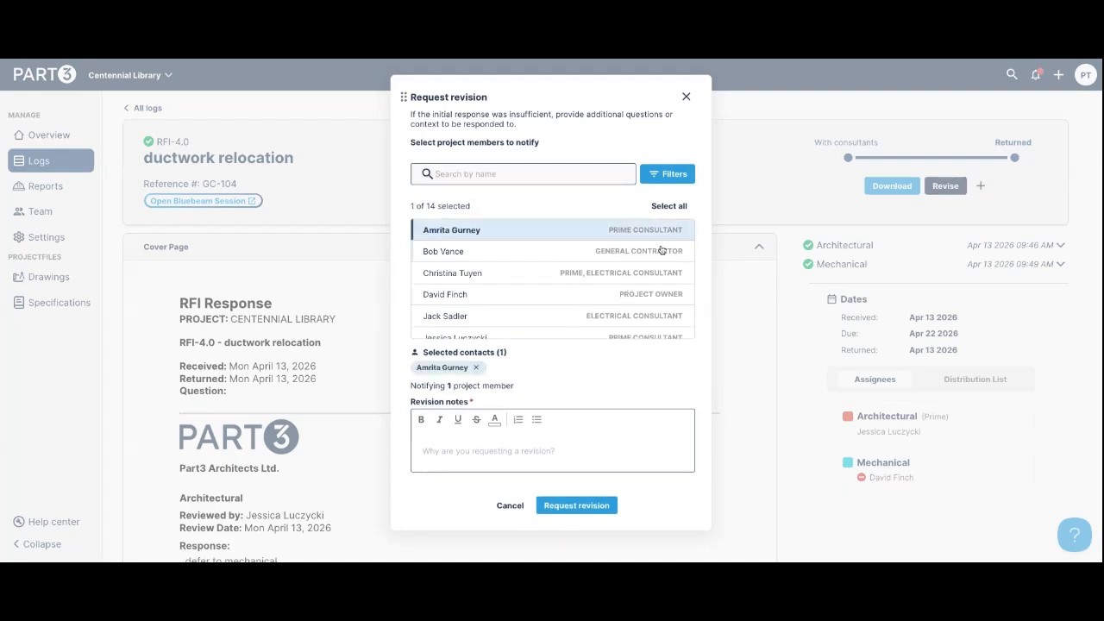
{"action": "left_click", "coordinate": [613, 445]}
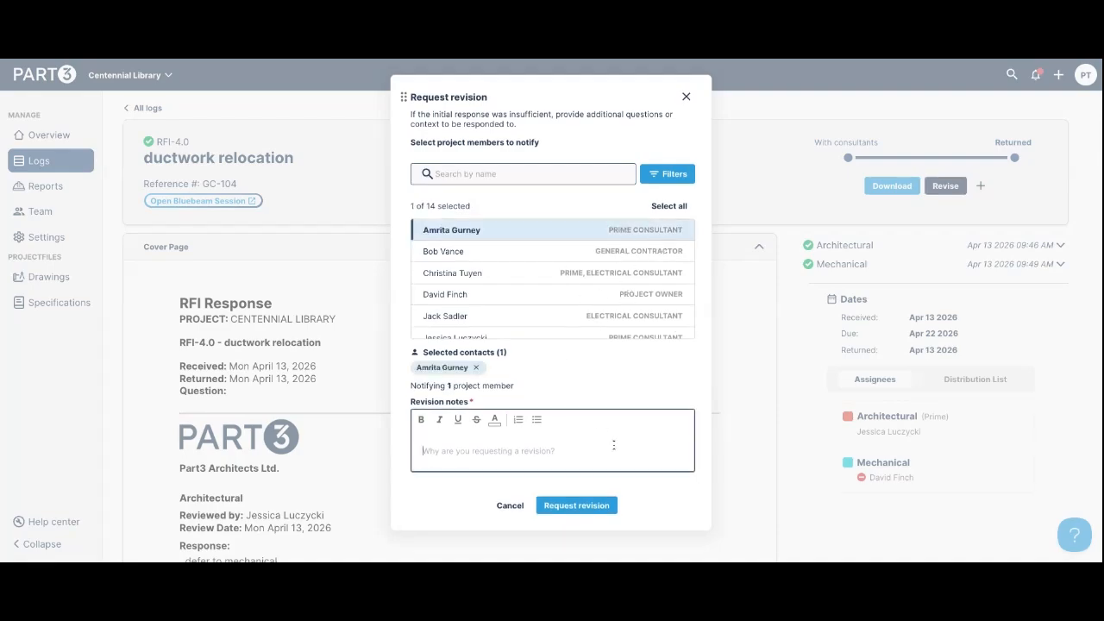
{"action": "type", "text": "You need to clarify the color you want on the sealant."}
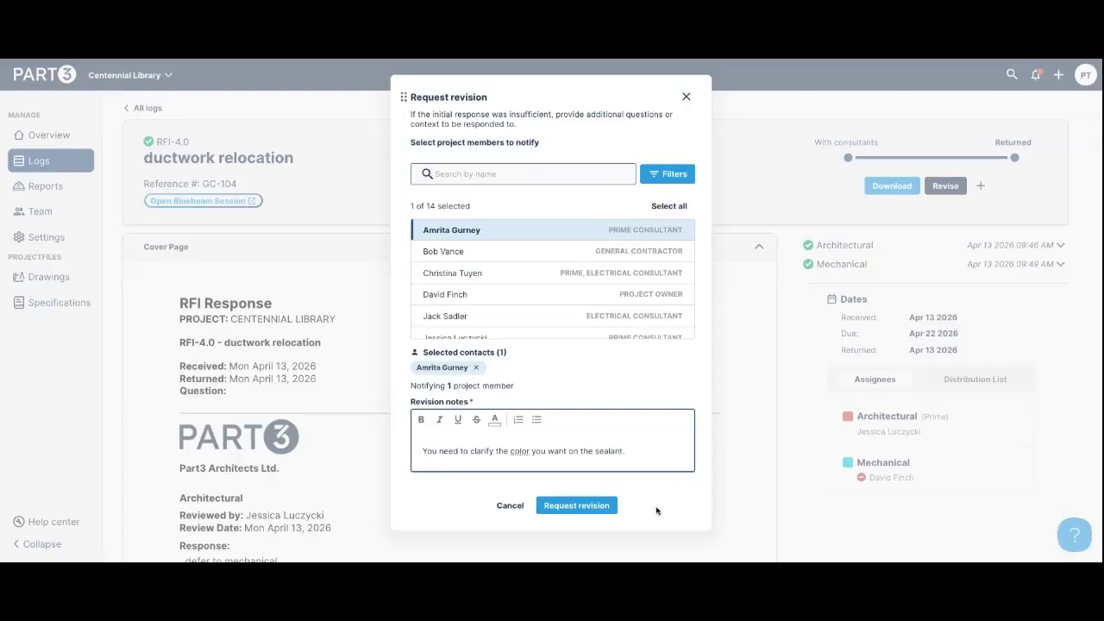
{"action": "left_click", "coordinate": [606, 512]}
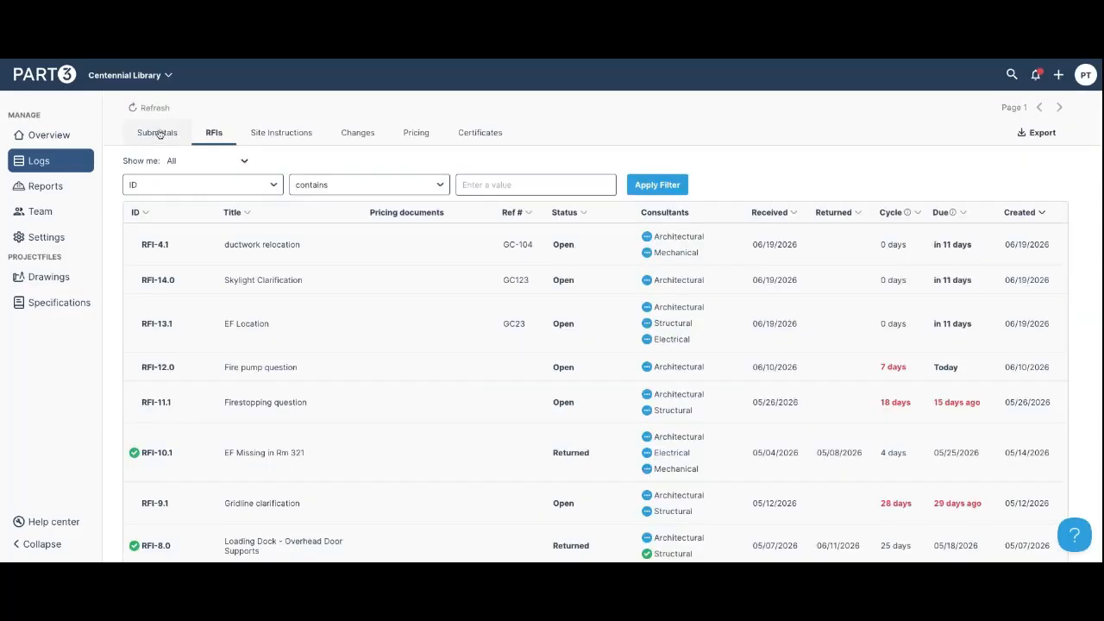
- Check the distribution list of the returned MWP Sealant submittal 07 92 00-03 and return to the submittals log
{"action": "left_click", "coordinate": [159, 133]}
{"action": "left_click", "coordinate": [1060, 76]}
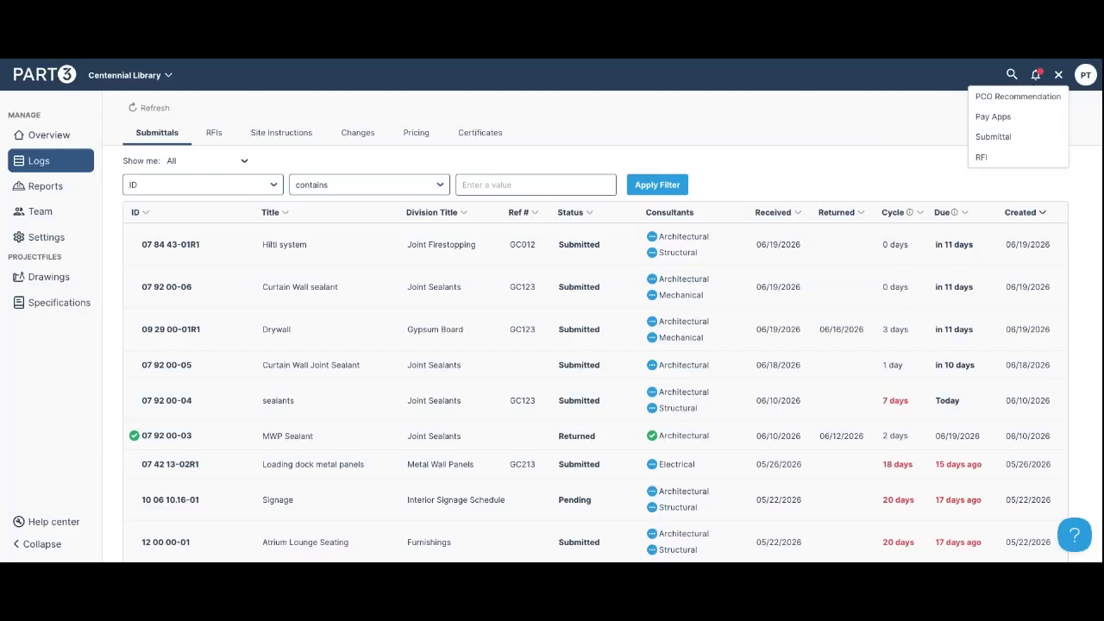
{"action": "left_click", "coordinate": [171, 438]}
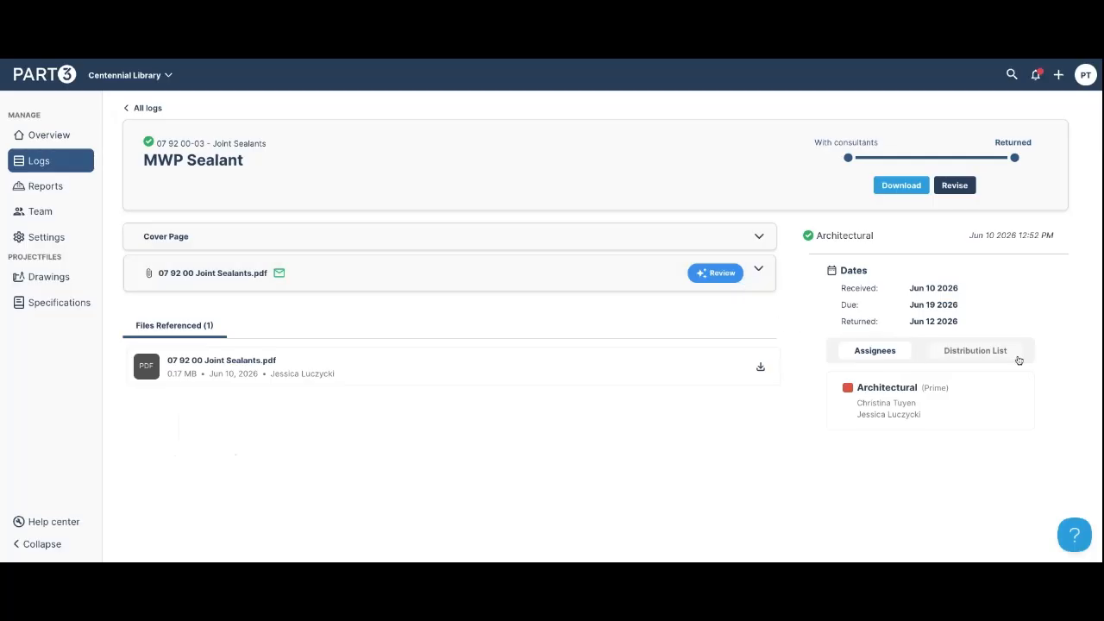
{"action": "left_click", "coordinate": [992, 355]}
{"action": "scroll", "coordinate": [998, 390], "scroll_direction": "down", "scroll_amount": 1}
{"action": "scroll", "coordinate": [998, 389], "scroll_direction": "down", "scroll_amount": 1}
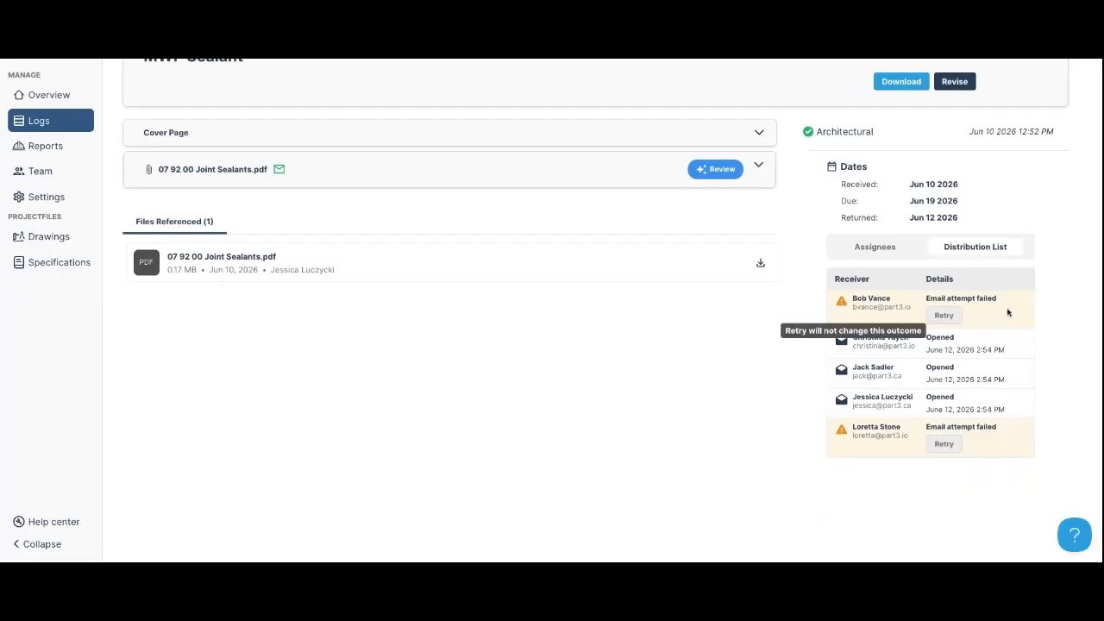
{"action": "scroll", "coordinate": [1007, 312], "scroll_direction": "up", "scroll_amount": 2}
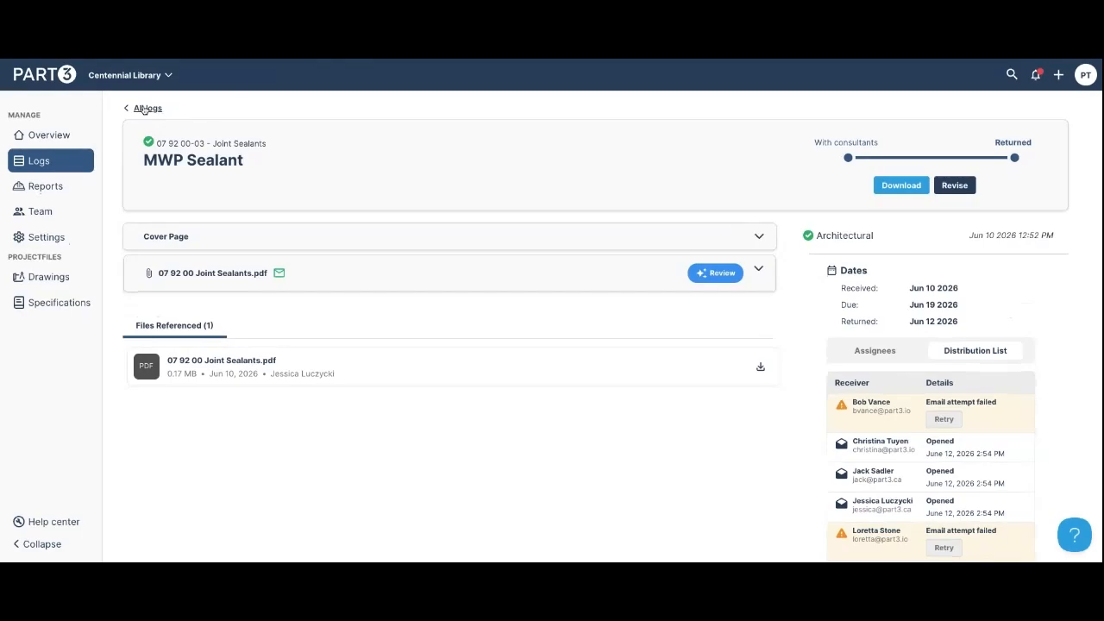
{"action": "left_click", "coordinate": [145, 109]}
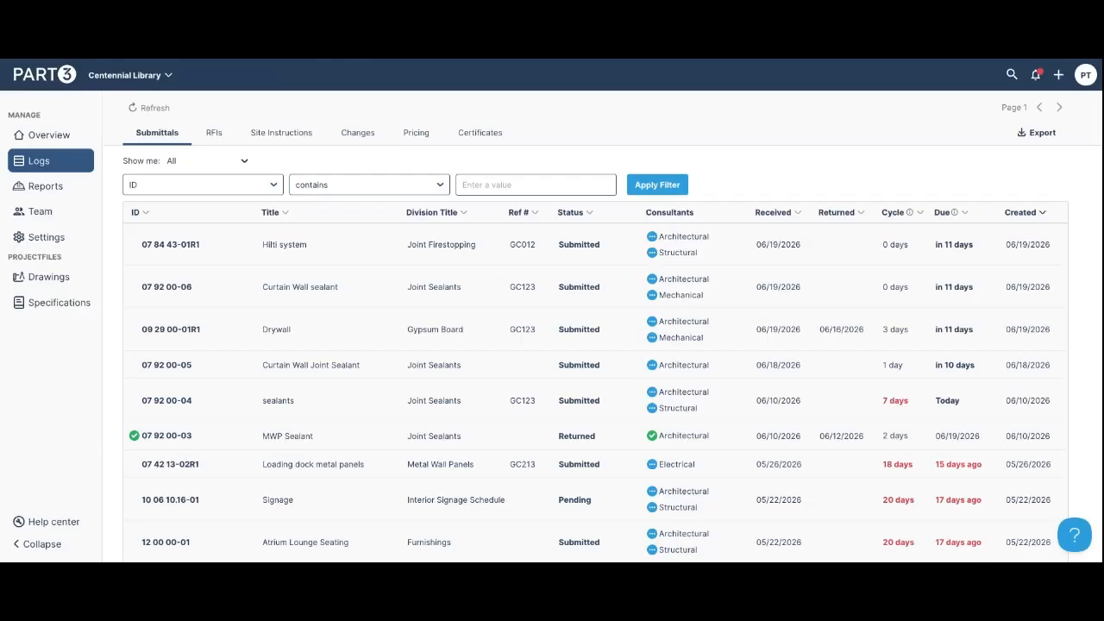
- Open PC-1.0, Relocation of Electrical Conduit in Mechanical Room, from the Changes log and collapse its Architectural change notice
{"action": "left_click", "coordinate": [345, 132]}
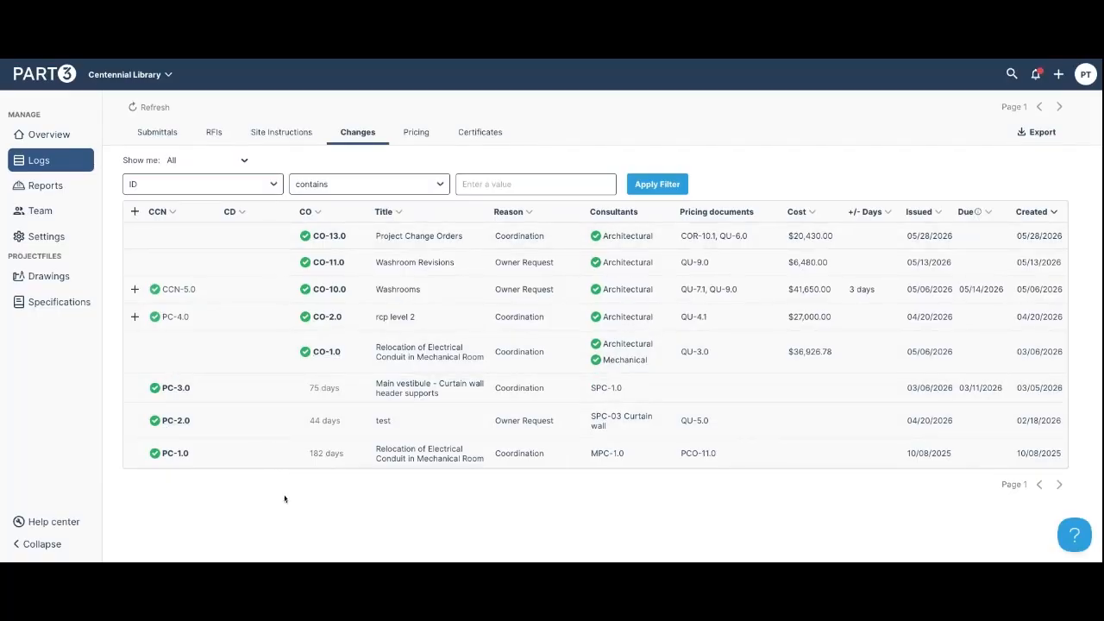
{"action": "left_click", "coordinate": [173, 455]}
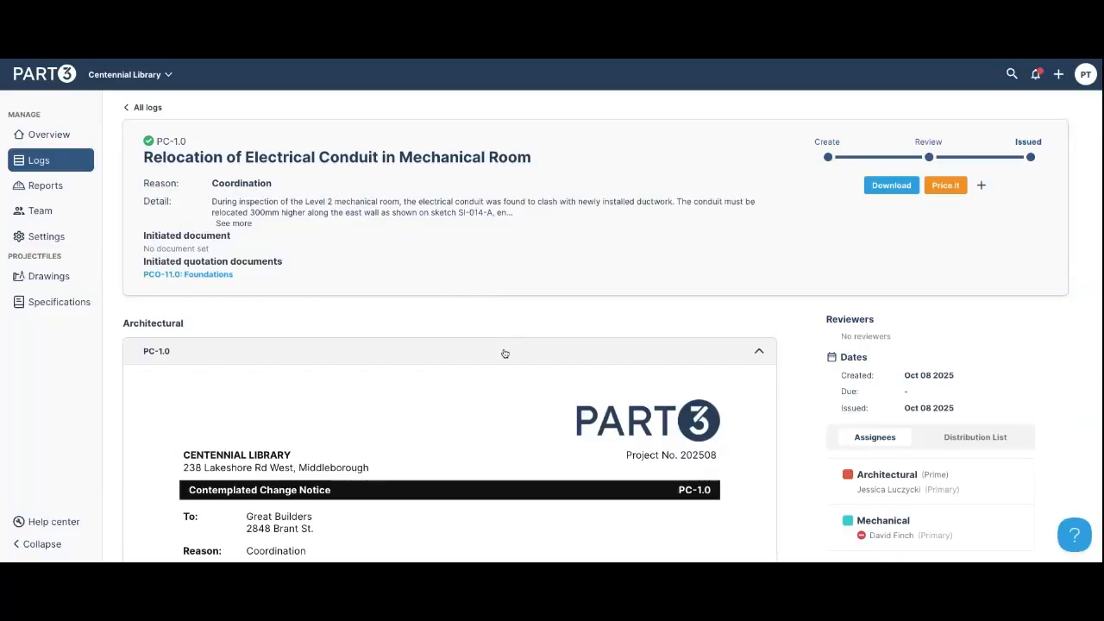
{"action": "left_click", "coordinate": [505, 354]}
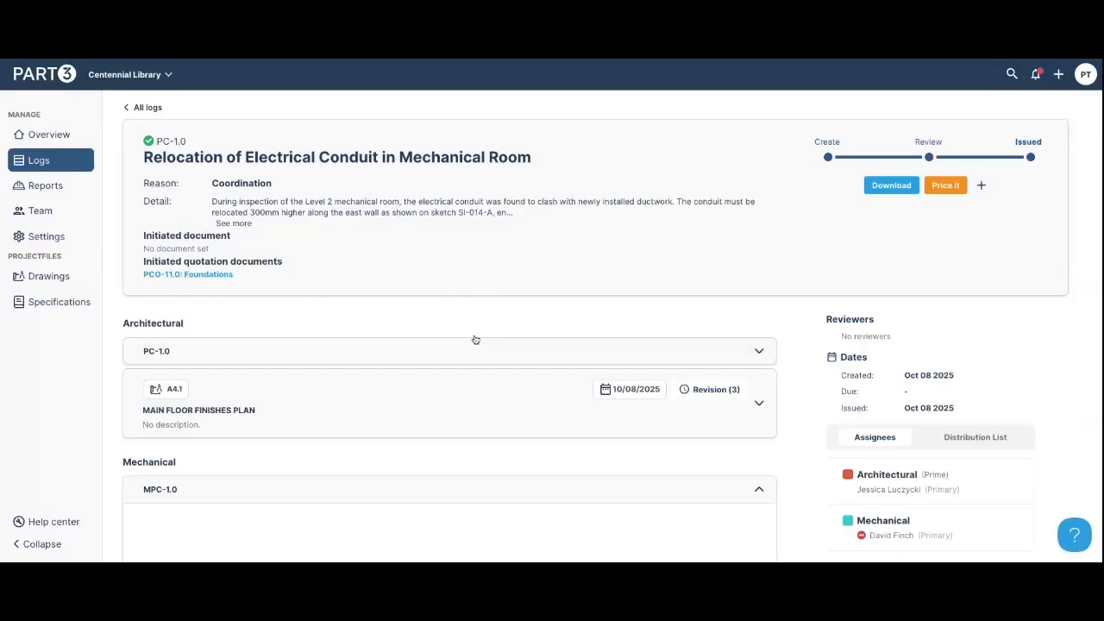
- Create a pricing document titled "Conduit Relocation" from PC-1.0 and attach Quote.pdf as its pricing file
{"action": "left_click", "coordinate": [204, 361]}
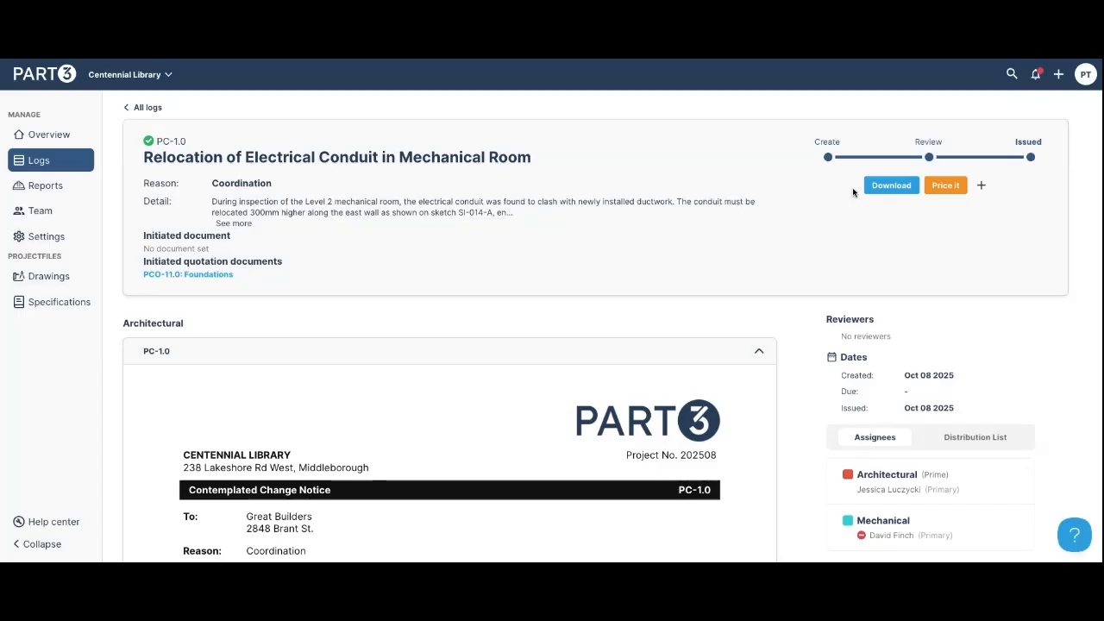
{"action": "left_click", "coordinate": [948, 186]}
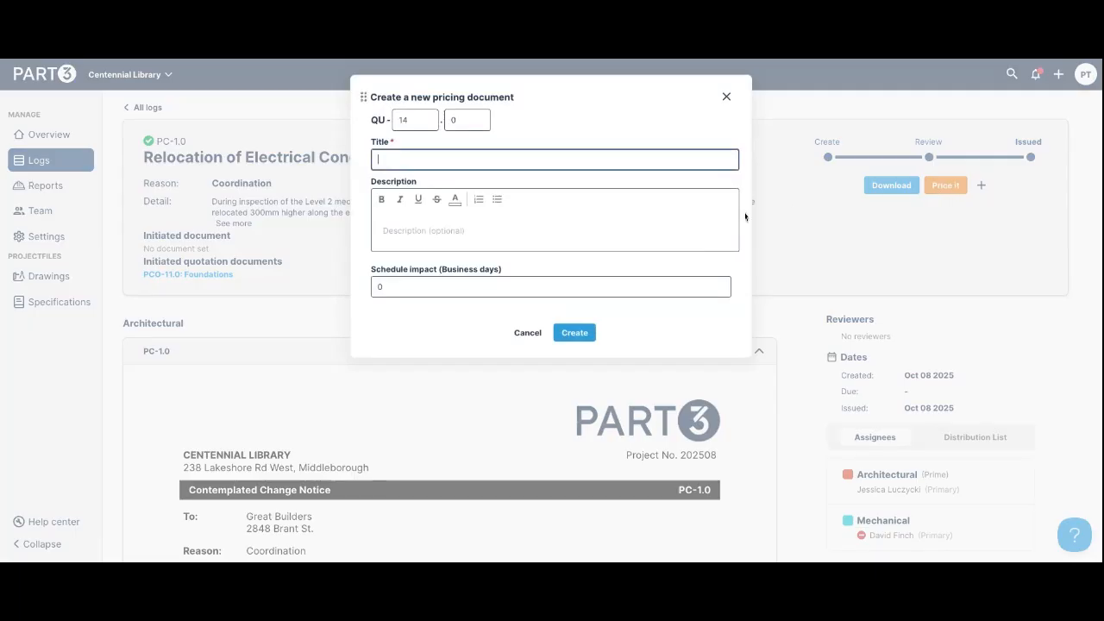
{"action": "type", "text": "Conduit Relocation"}
{"action": "left_click", "coordinate": [584, 334]}
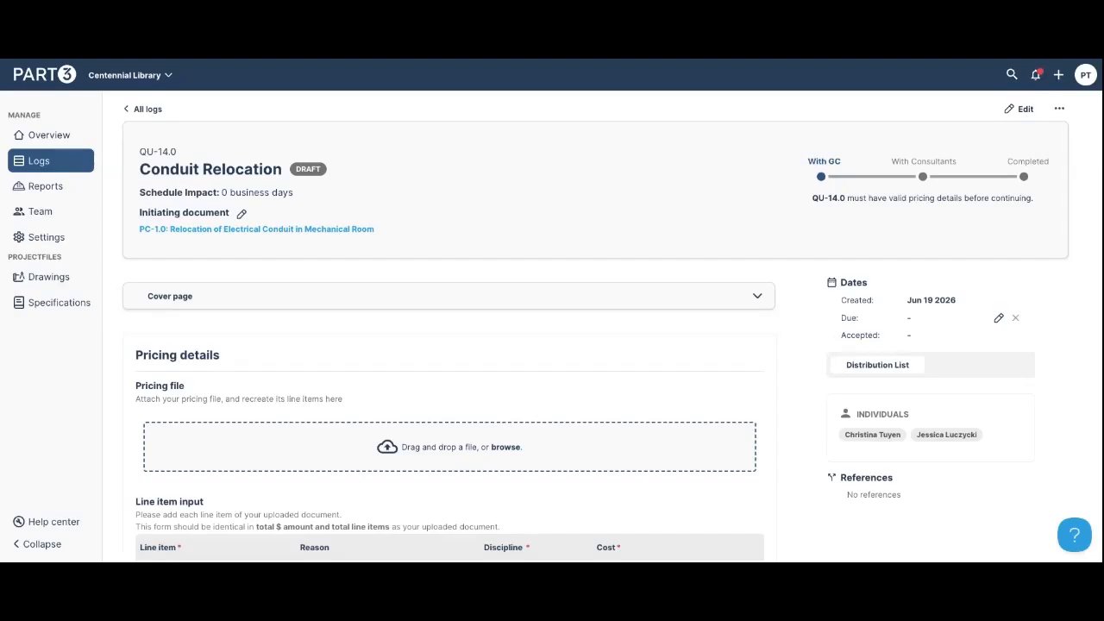
{"action": "left_click_drag", "start_coordinate": [483, 518], "coordinate": [450, 447]}
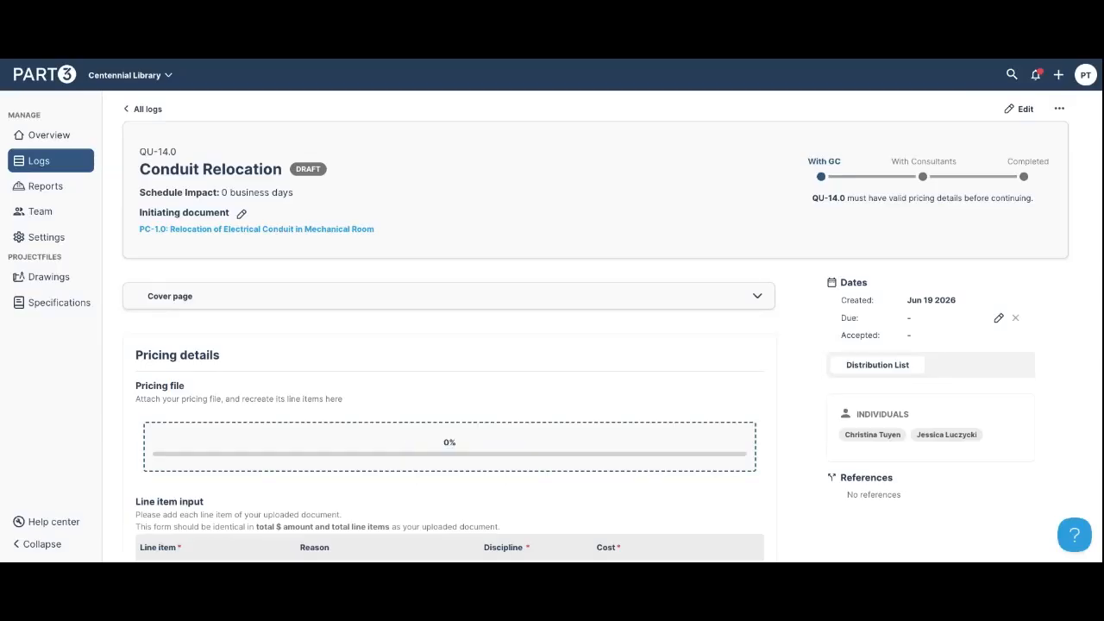
- Fill in the first line item as "Drywall" with reason Existing Site Condition, discipline Architectural and cost $1,000.00
{"action": "scroll", "coordinate": [552, 345], "scroll_direction": "down", "scroll_amount": 3}
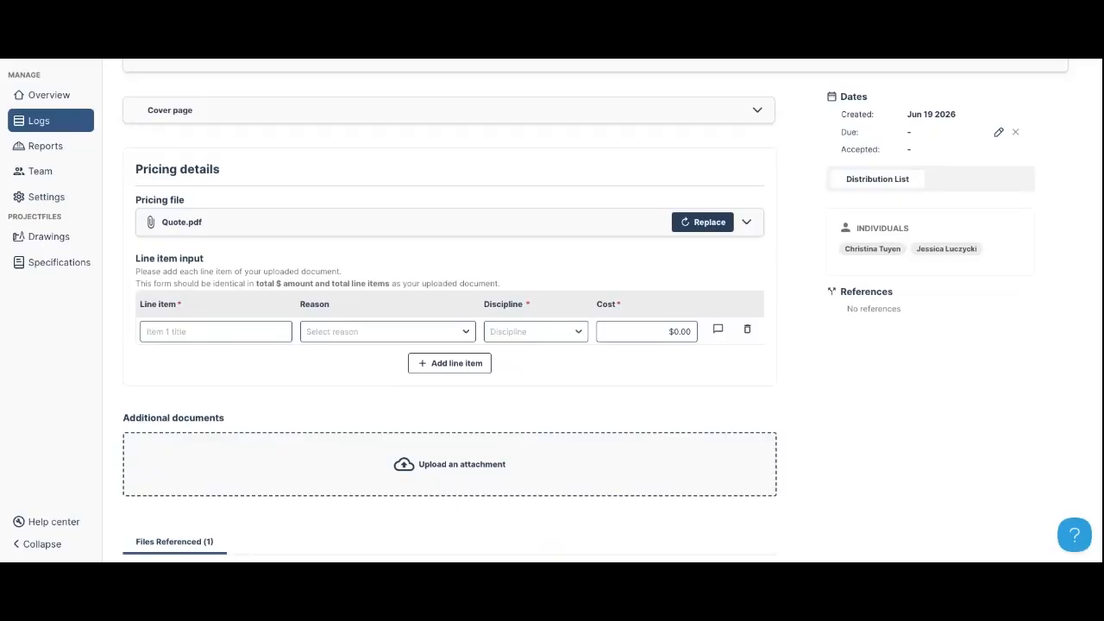
{"action": "left_click", "coordinate": [216, 331]}
{"action": "scroll", "coordinate": [216, 332], "scroll_direction": "down", "scroll_amount": 1}
{"action": "type", "text": "Drywall"}
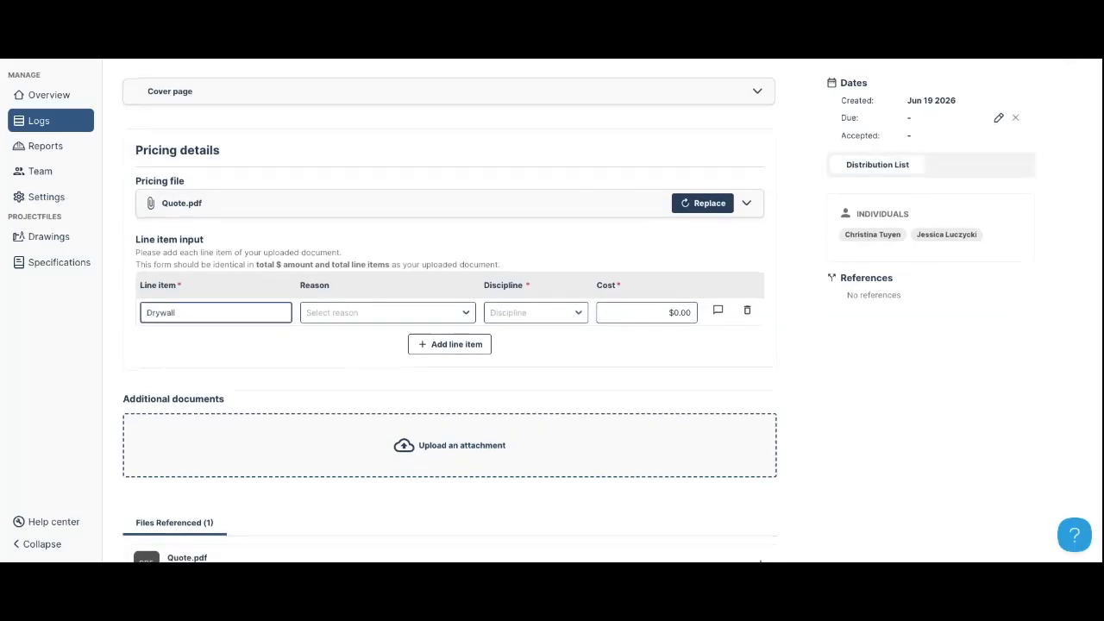
{"action": "left_click", "coordinate": [328, 314]}
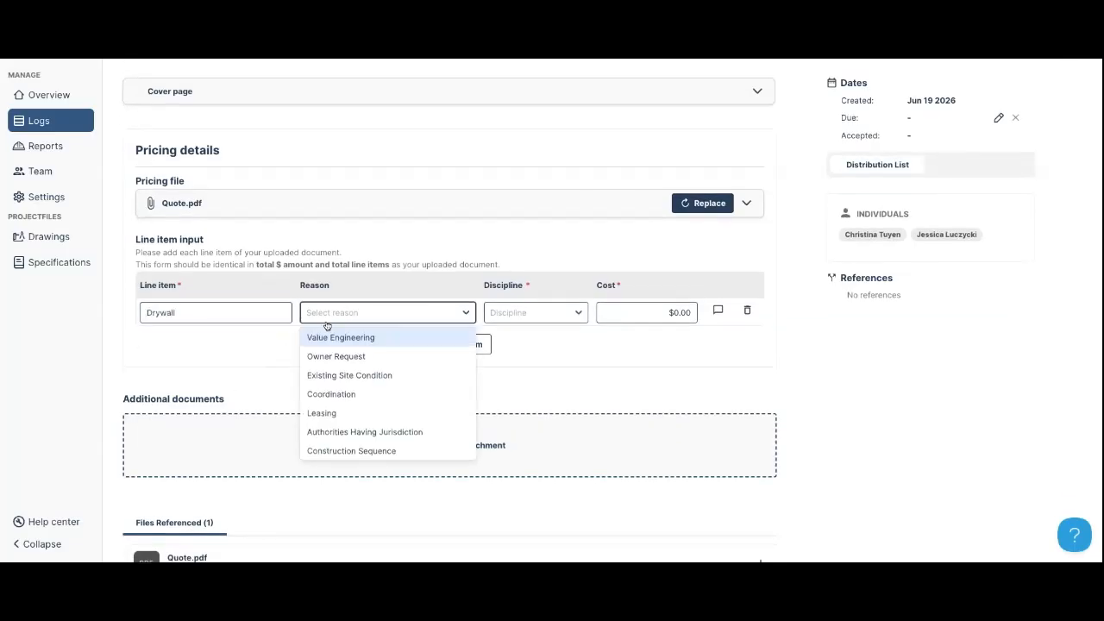
{"action": "left_click", "coordinate": [367, 375]}
{"action": "left_click", "coordinate": [516, 312]}
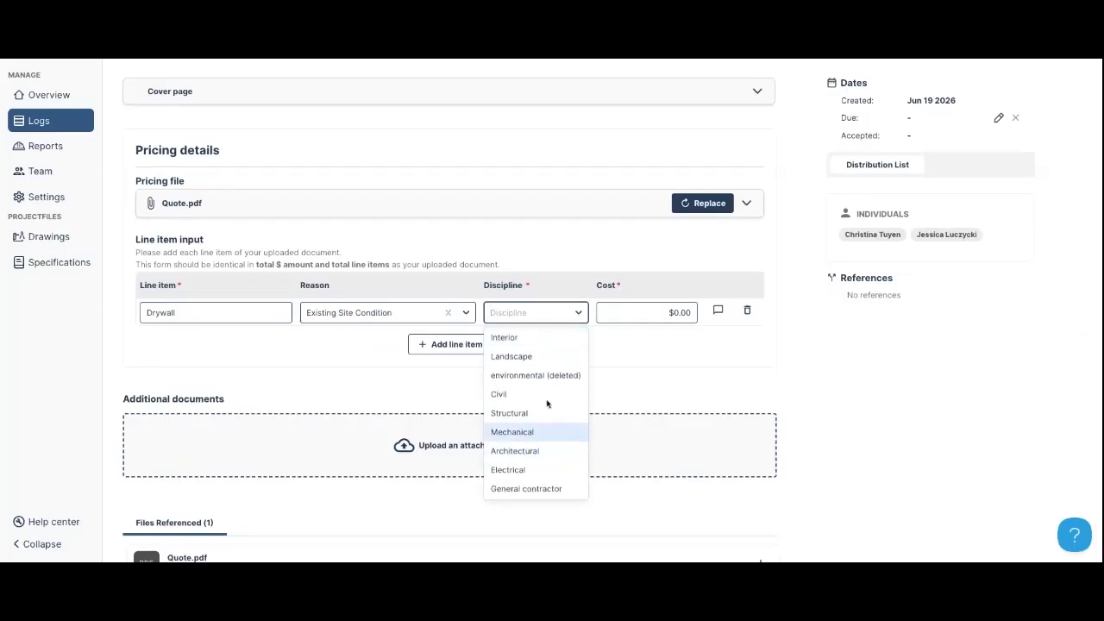
{"action": "left_click", "coordinate": [518, 450]}
{"action": "left_click", "coordinate": [670, 312]}
{"action": "type", "text": "1000"}
- Add a second line item "Conduit Relocation" with reason Existing Site Condition, discipline Electrical and cost $2,150.00
{"action": "left_click", "coordinate": [450, 344]}
{"action": "type", "text": "Conduit Relocation"}
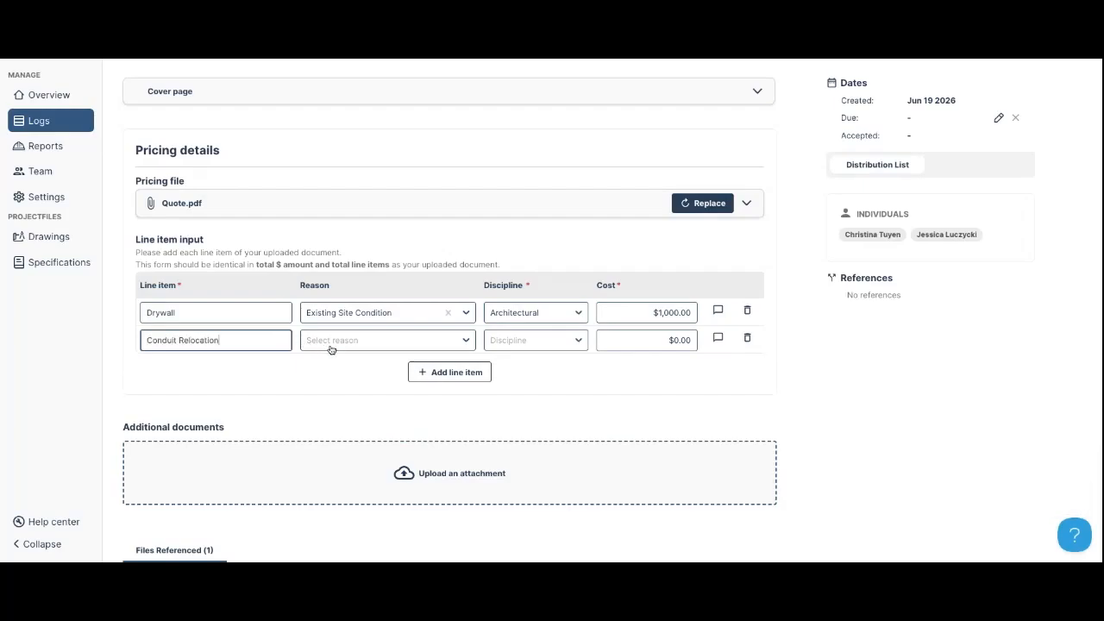
{"action": "left_click", "coordinate": [330, 345]}
{"action": "left_click", "coordinate": [382, 402]}
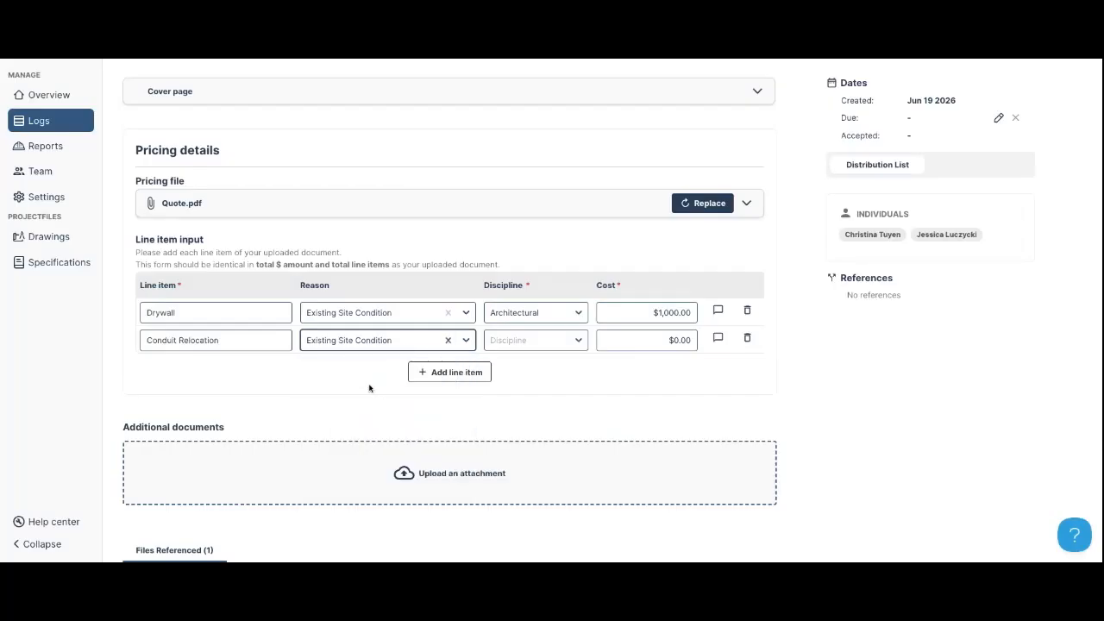
{"action": "left_click", "coordinate": [536, 338]}
{"action": "left_click", "coordinate": [559, 497]}
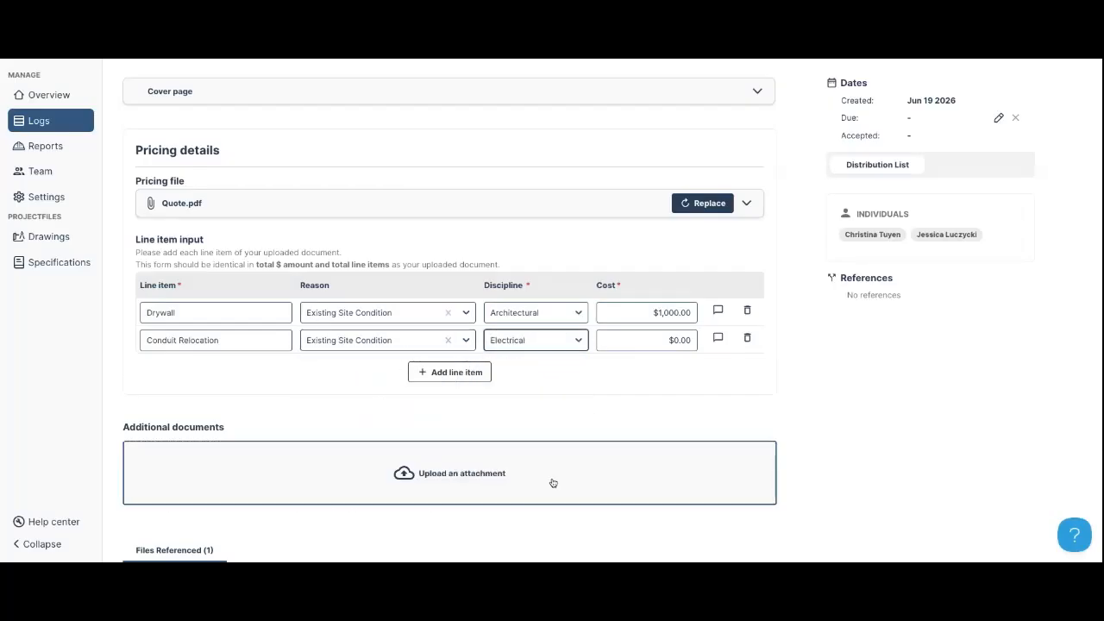
{"action": "left_click", "coordinate": [671, 340]}
{"action": "type", "text": "2150"}
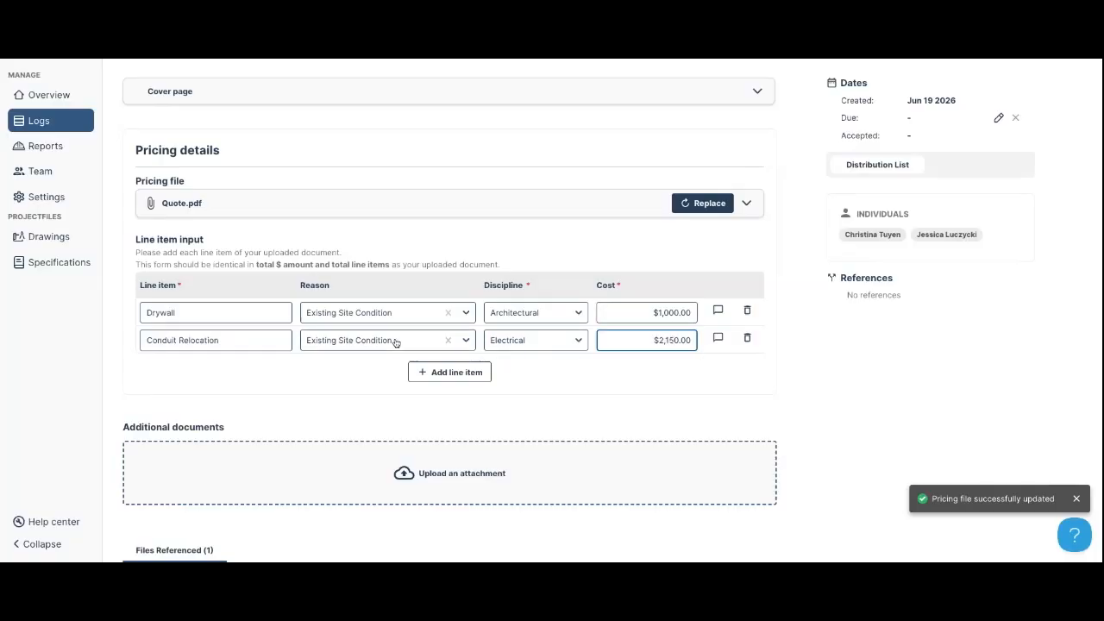
{"action": "left_click", "coordinate": [670, 390]}
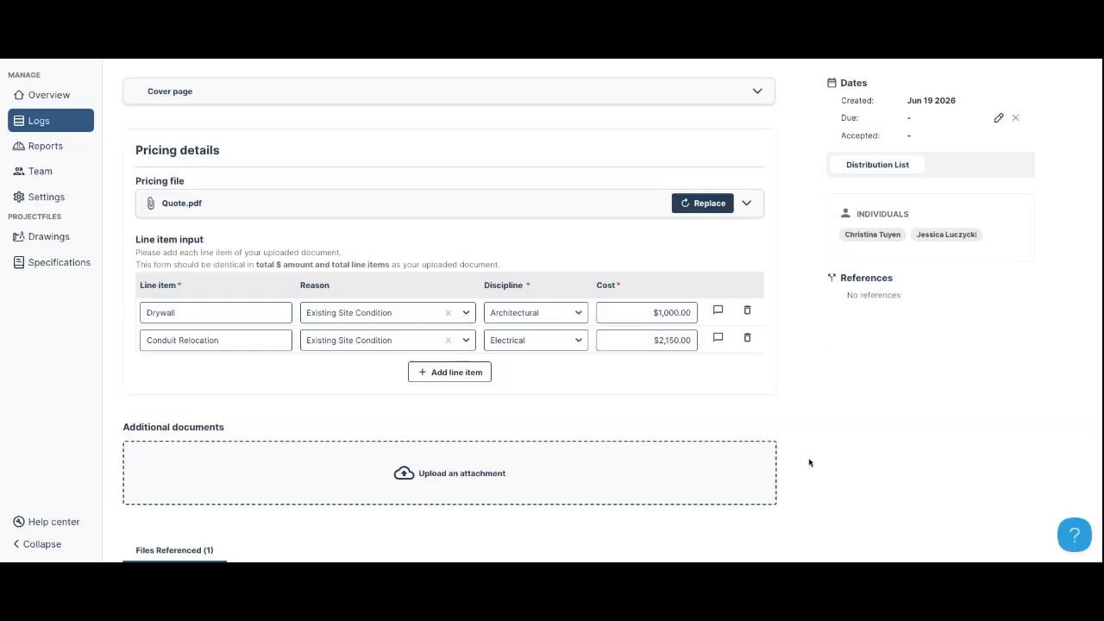
- Send QU-14.0 to the consultants for review, including Mechanical and Structural as additional reviewers
{"action": "scroll", "coordinate": [883, 391], "scroll_direction": "up", "scroll_amount": 2}
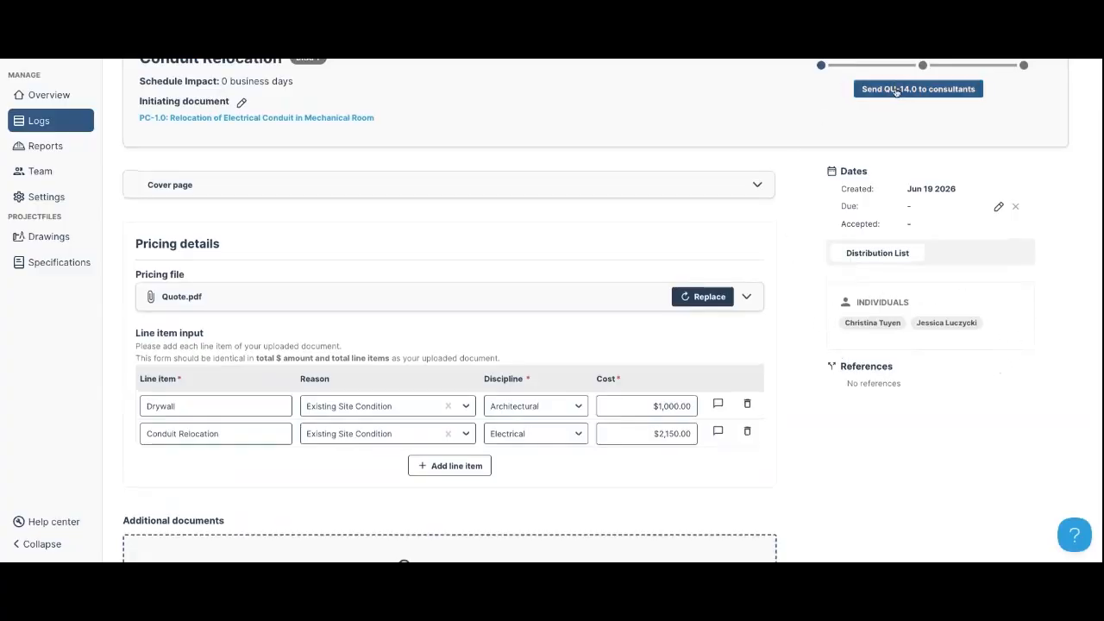
{"action": "left_click", "coordinate": [921, 90]}
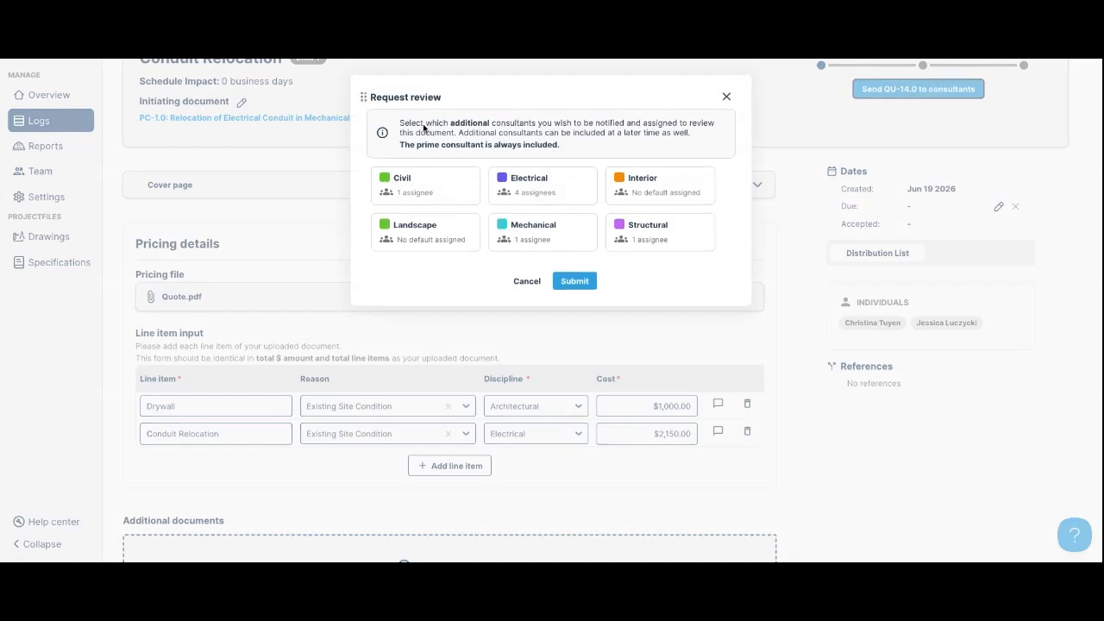
{"action": "left_click_drag", "start_coordinate": [407, 145], "coordinate": [564, 144]}
{"action": "left_click", "coordinate": [638, 141]}
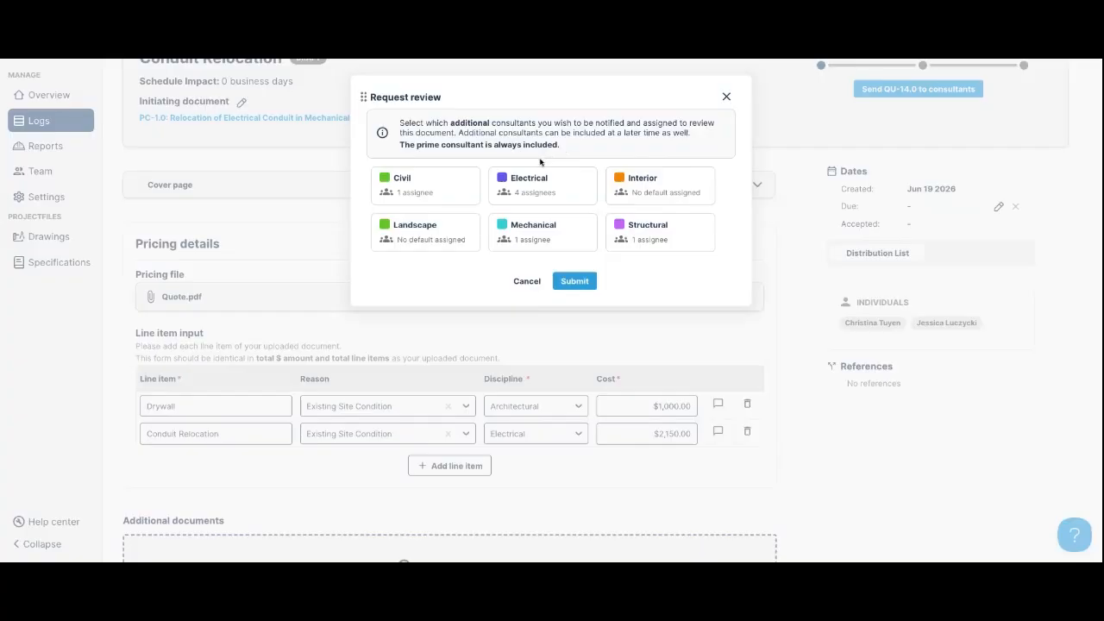
{"action": "left_click", "coordinate": [555, 227]}
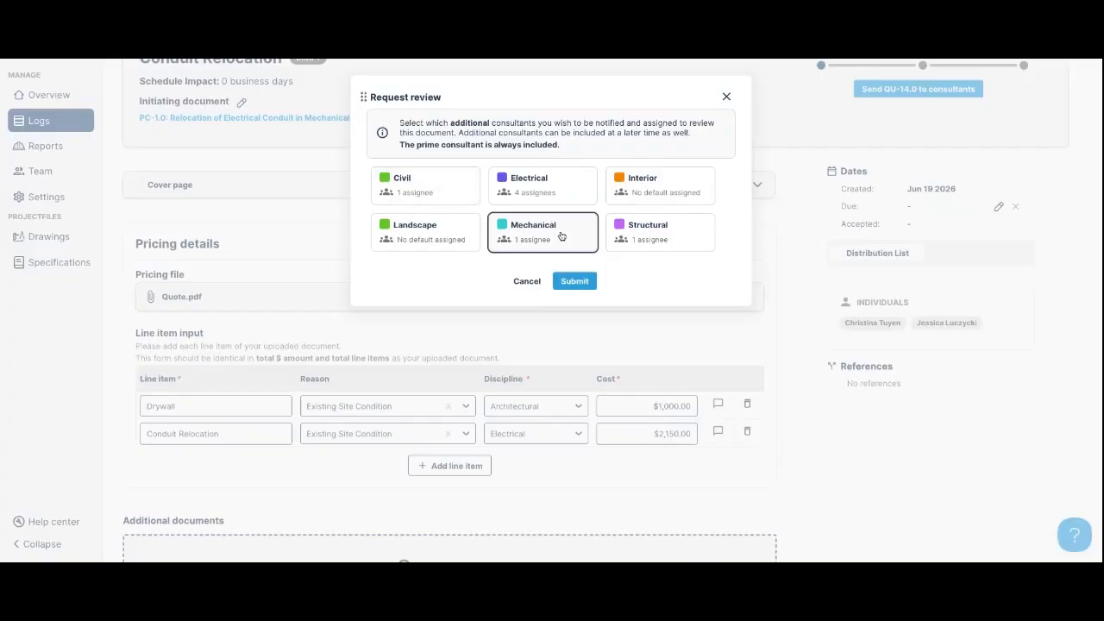
{"action": "left_click", "coordinate": [610, 241]}
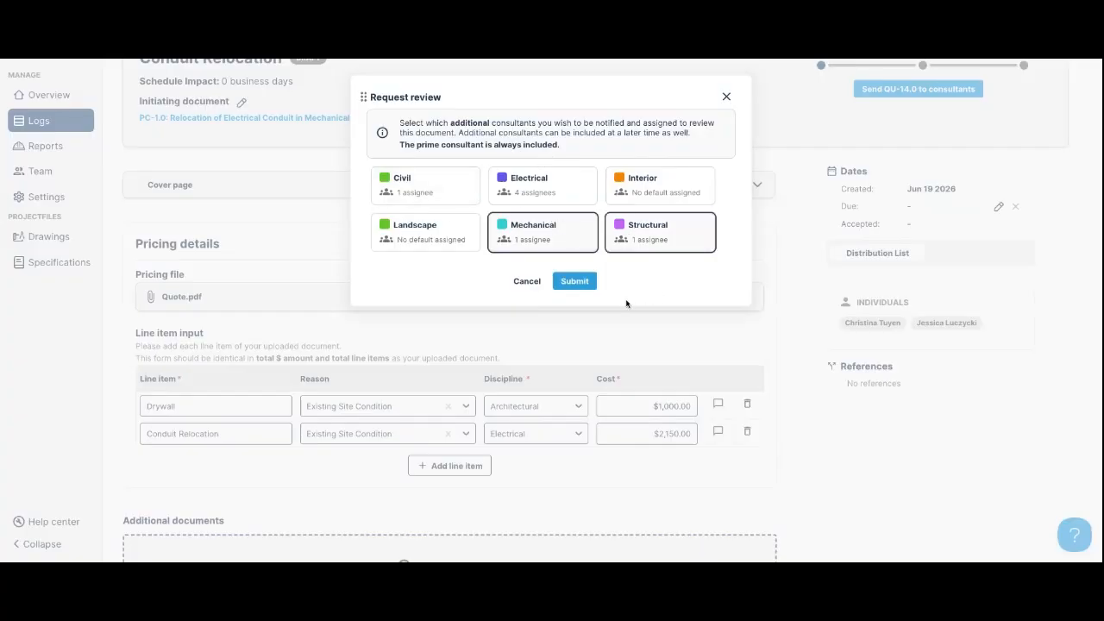
{"action": "left_click", "coordinate": [576, 282]}
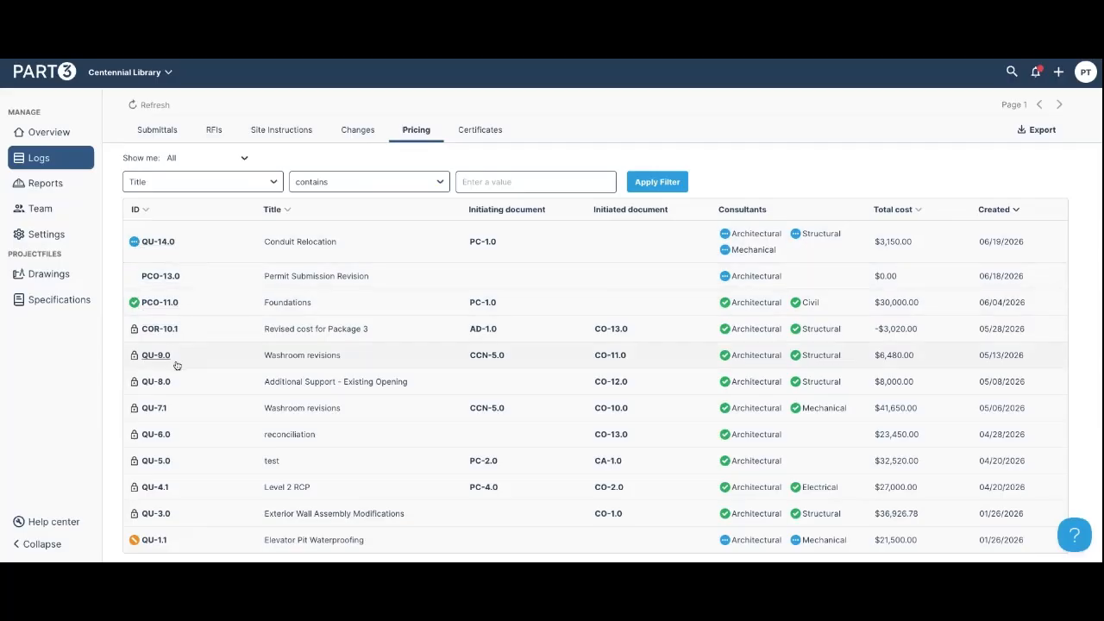
- Review the consultants' revision feedback on QU-1.1, Elevator Pit Waterproofing, and return to the Pricing log
{"action": "scroll", "coordinate": [172, 362], "scroll_direction": "down", "scroll_amount": 1}
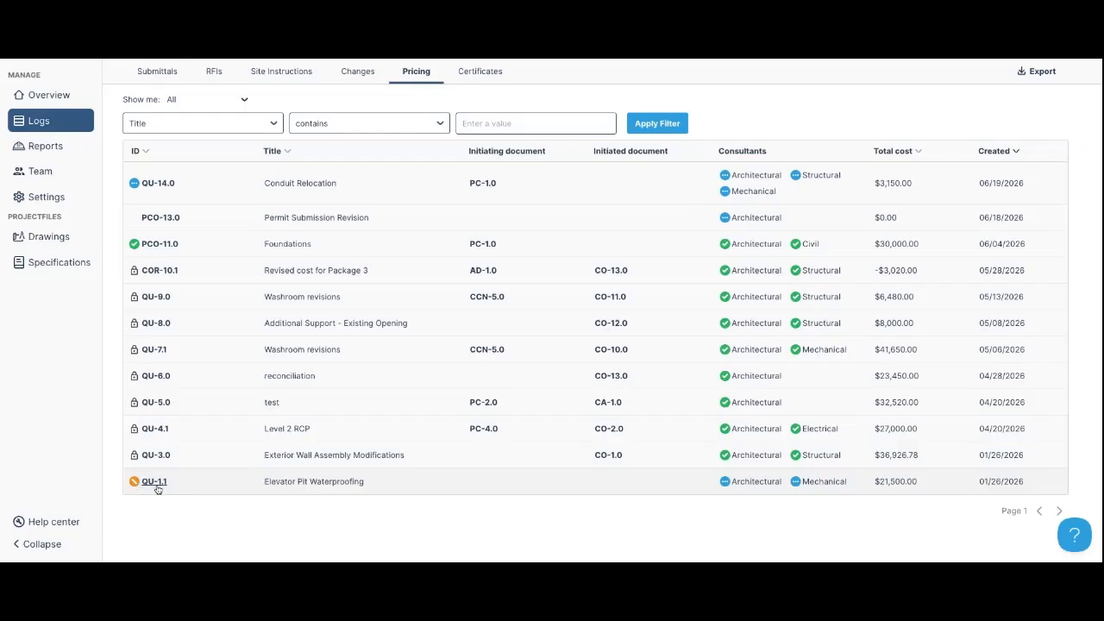
{"action": "left_click", "coordinate": [300, 486]}
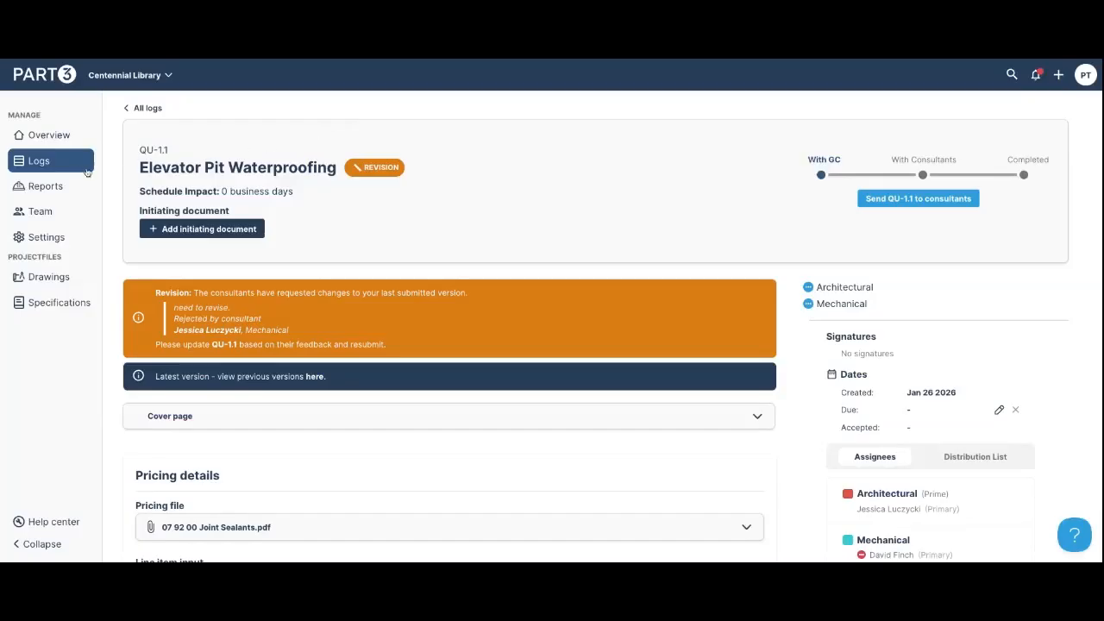
{"action": "left_click", "coordinate": [57, 169]}
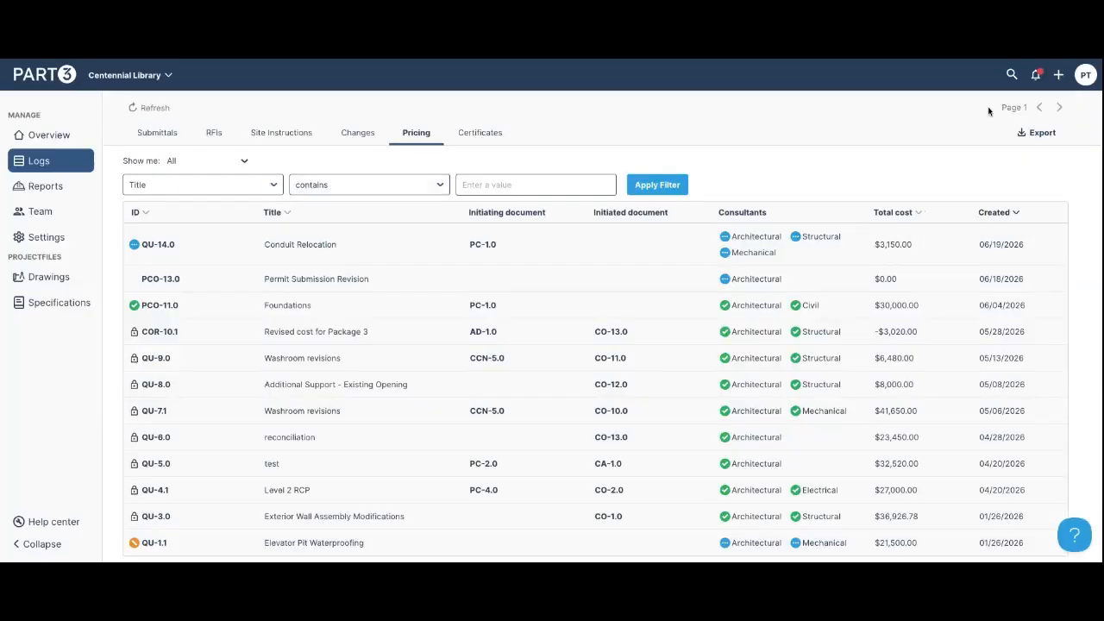
- Start a new payment application with the document name "May 2025 Progress Claim"
{"action": "left_click", "coordinate": [1058, 75]}
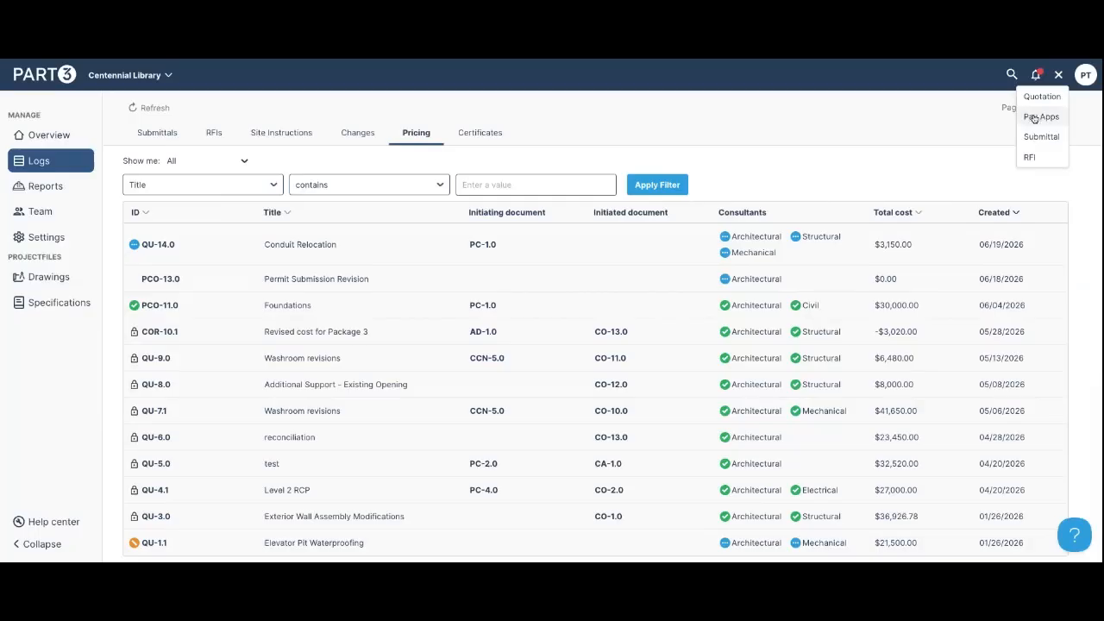
{"action": "left_click", "coordinate": [1039, 116]}
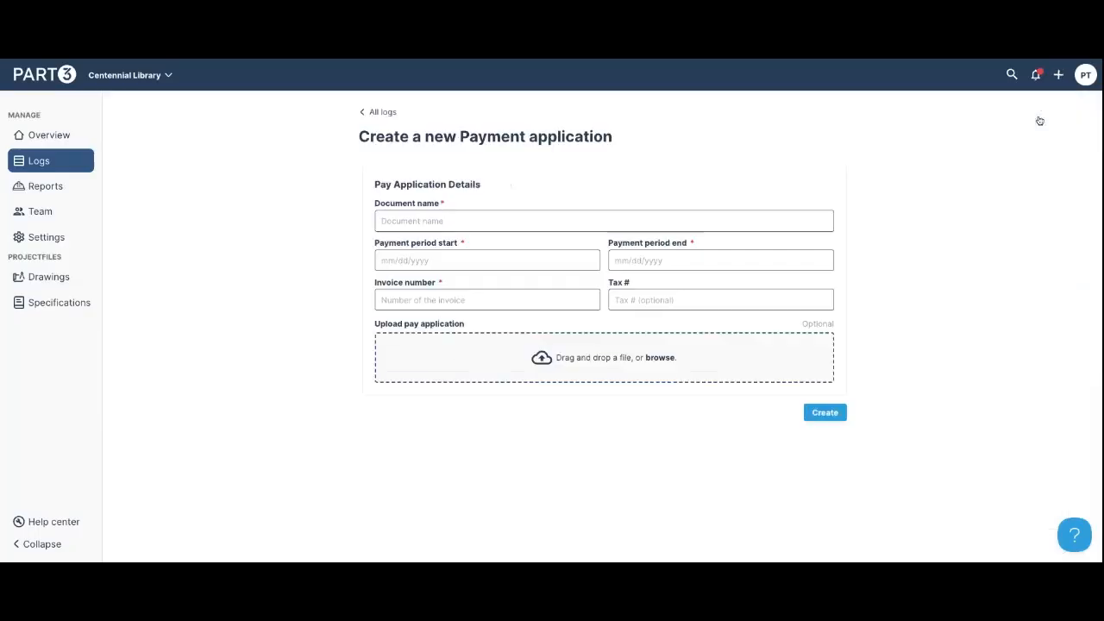
{"action": "left_click", "coordinate": [769, 218]}
{"action": "type", "text": "May 2025"}
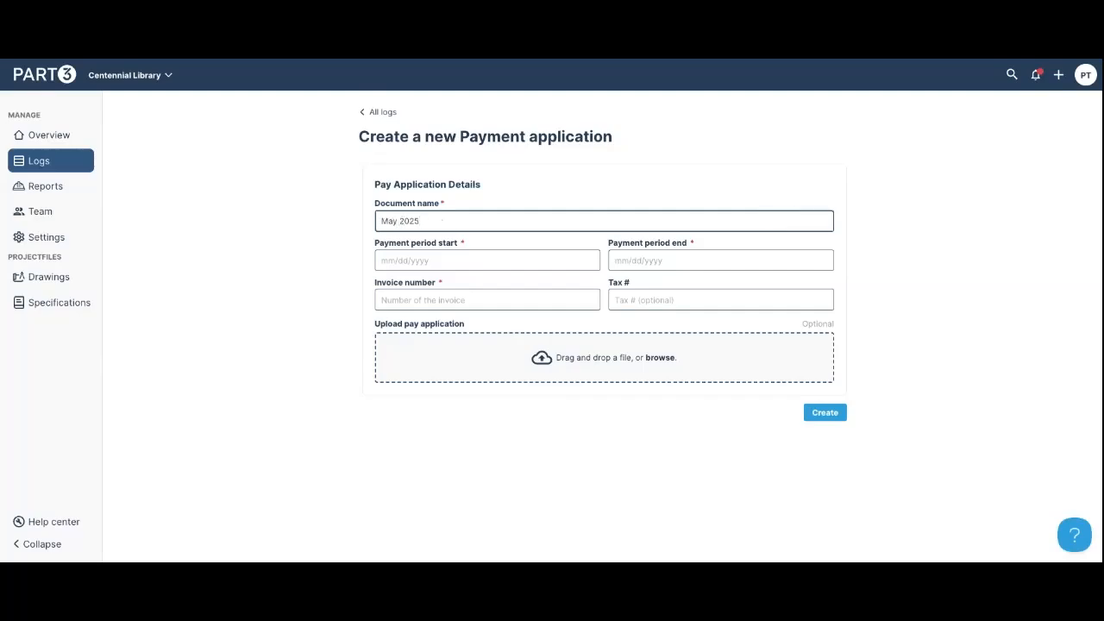
{"action": "type", "text": " Progress Claim"}
{"action": "key", "text": "Tab"}
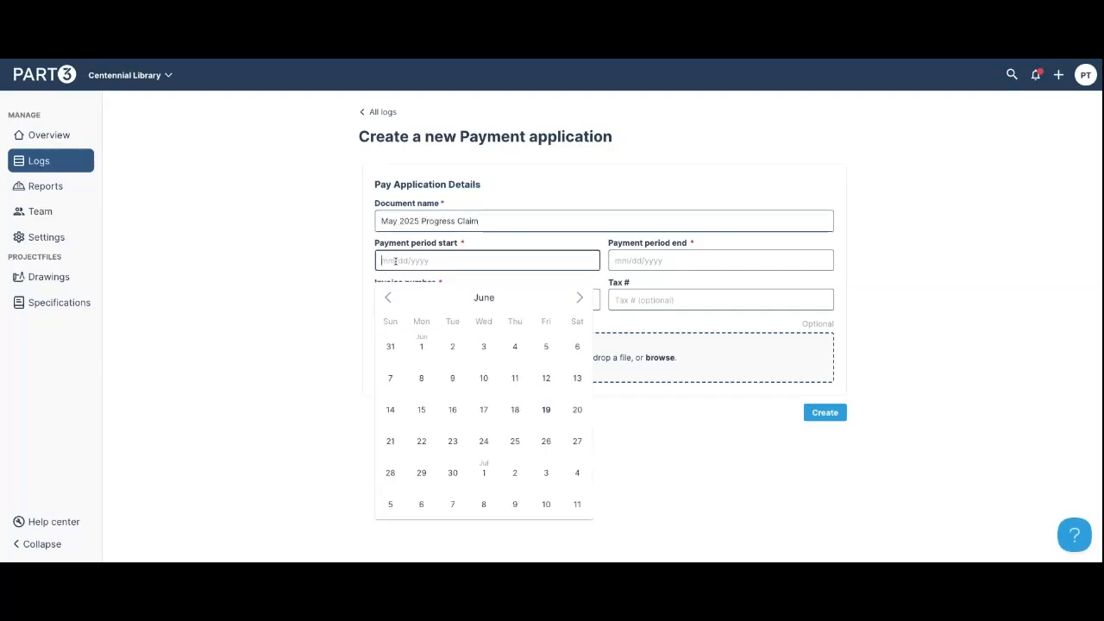
- Set the payment period to 05/01/2026–05/31/2026, enter the invoice number and attach Pay App Aug 1 - 31 2024.pdf
{"action": "left_click", "coordinate": [387, 297]}
{"action": "left_click", "coordinate": [546, 345]}
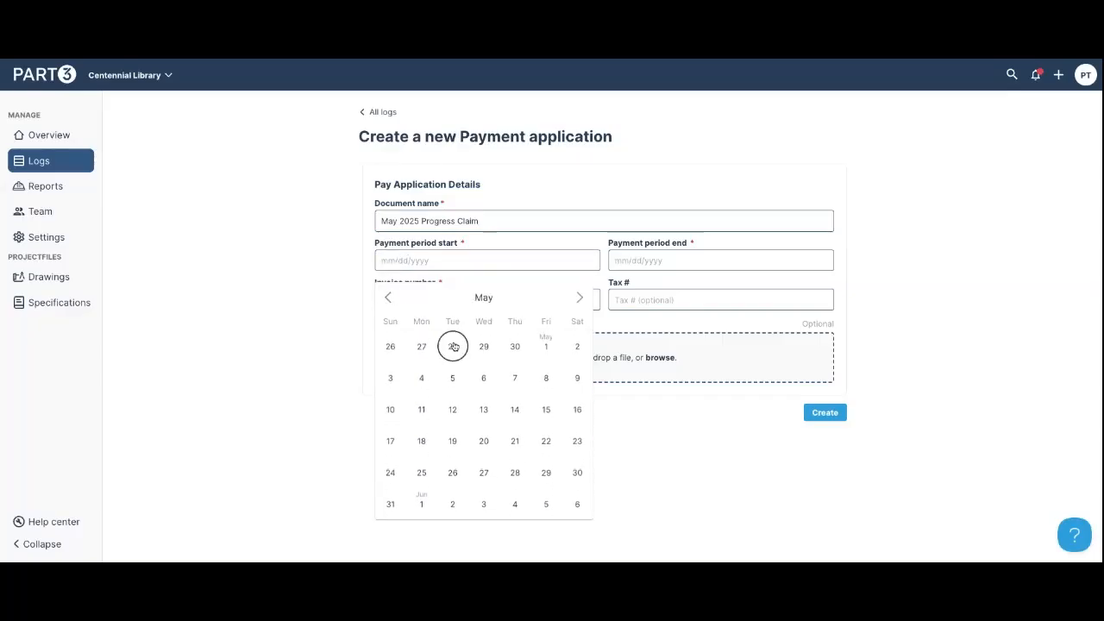
{"action": "left_click", "coordinate": [555, 299]}
{"action": "type", "text": "21582"}
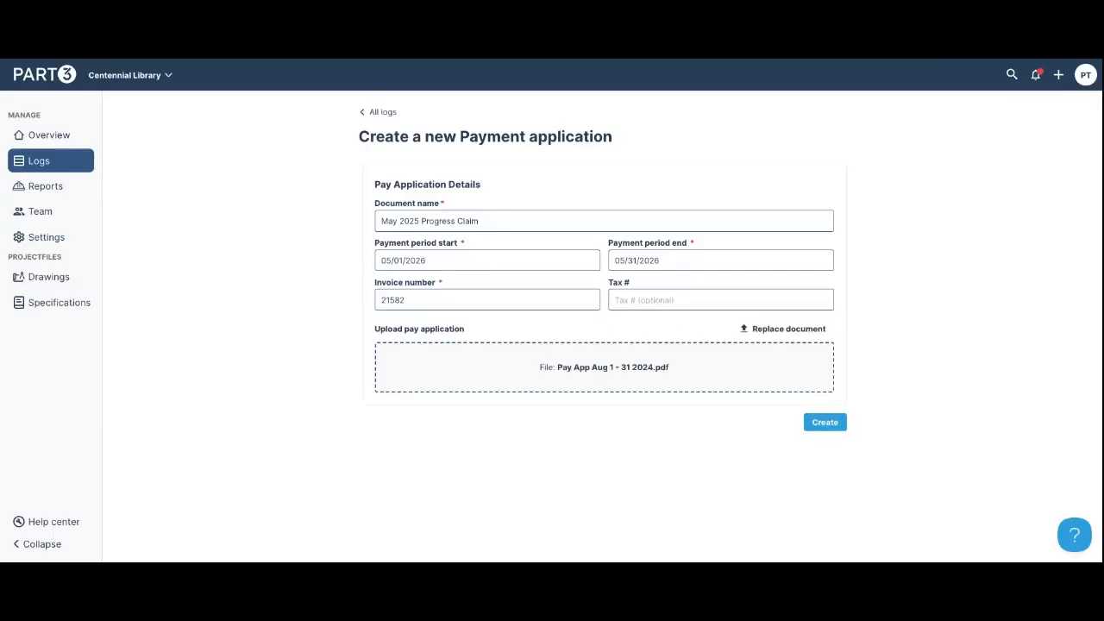
- Create the payment application, collapse its document preview and submit it to the consultants
{"action": "left_click", "coordinate": [824, 422]}
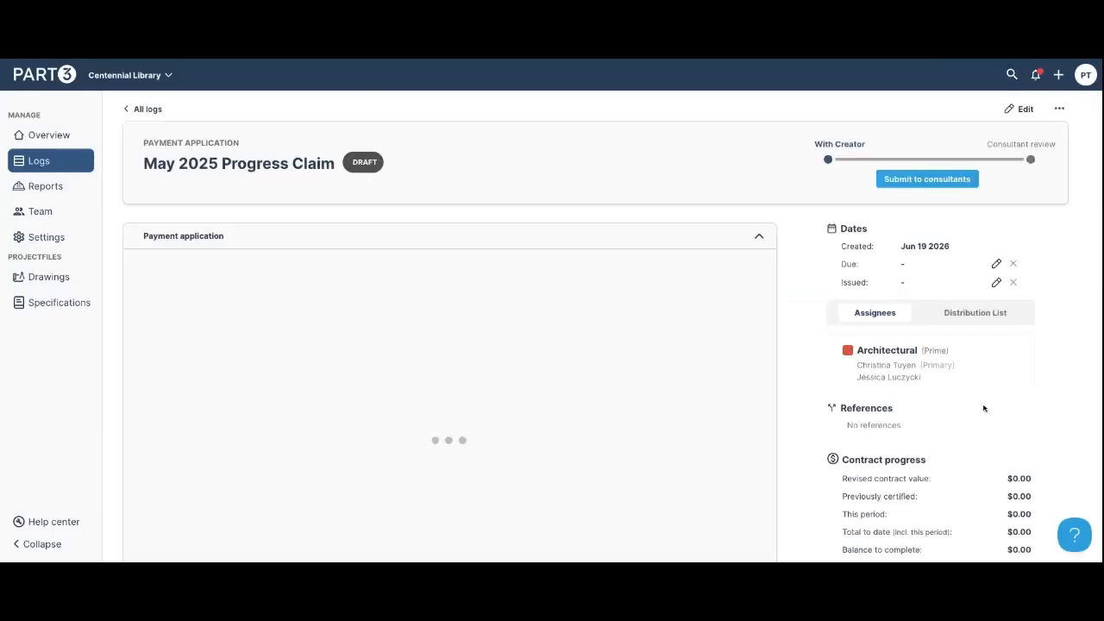
{"action": "left_click", "coordinate": [516, 243]}
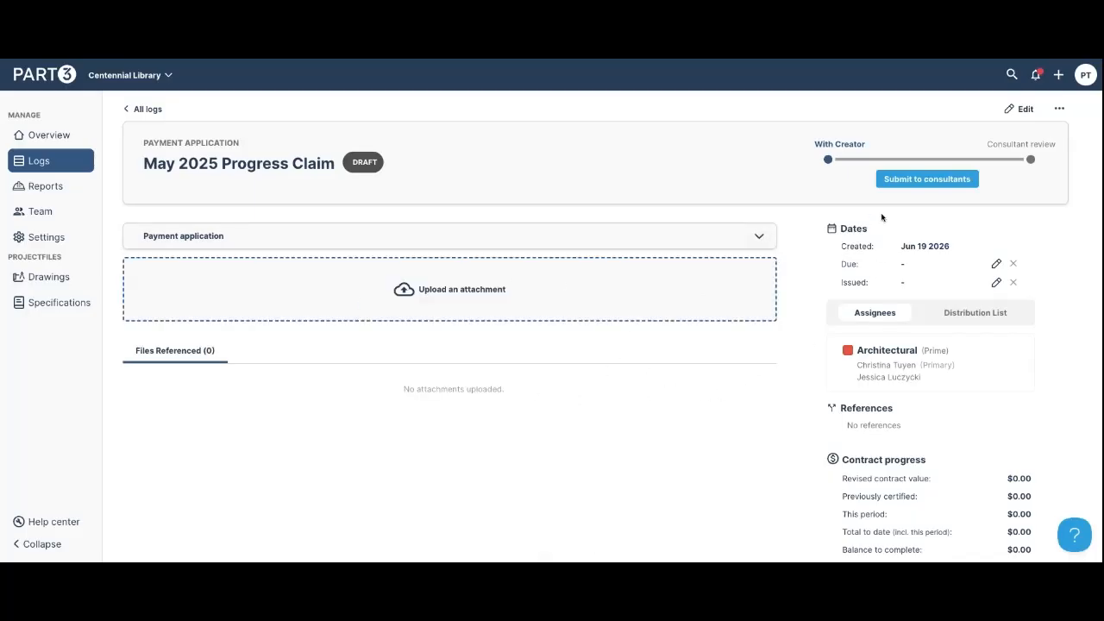
{"action": "left_click", "coordinate": [915, 186]}
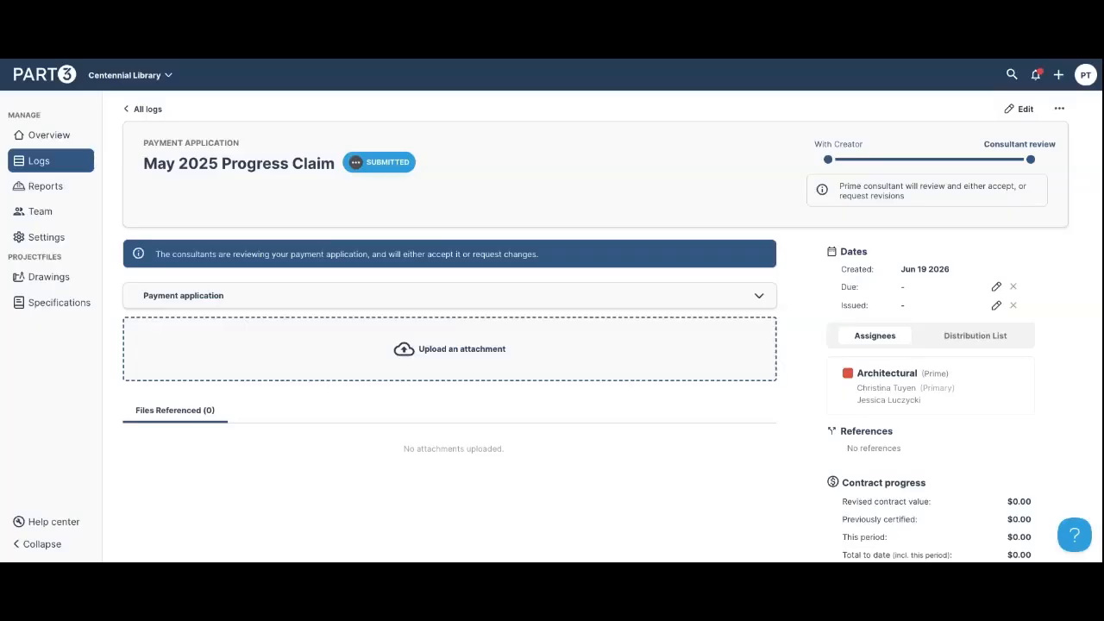
- Create a new quotation titled "Asbestos Abatement" without an initiating document, then list the document types available for creation
{"action": "left_click", "coordinate": [1058, 75]}
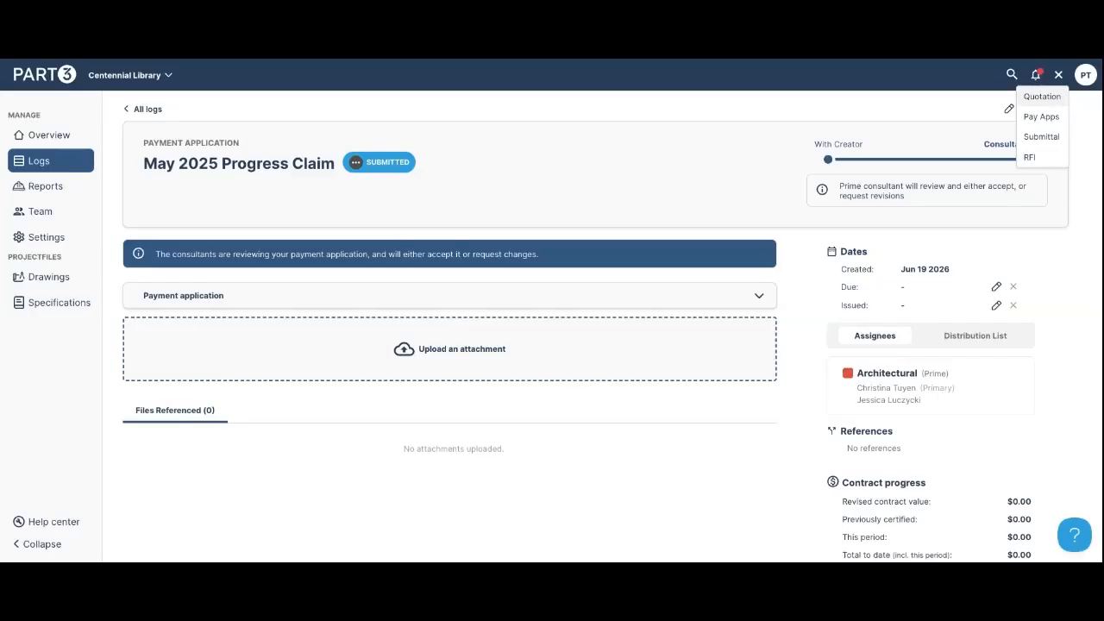
{"action": "left_click", "coordinate": [1041, 96]}
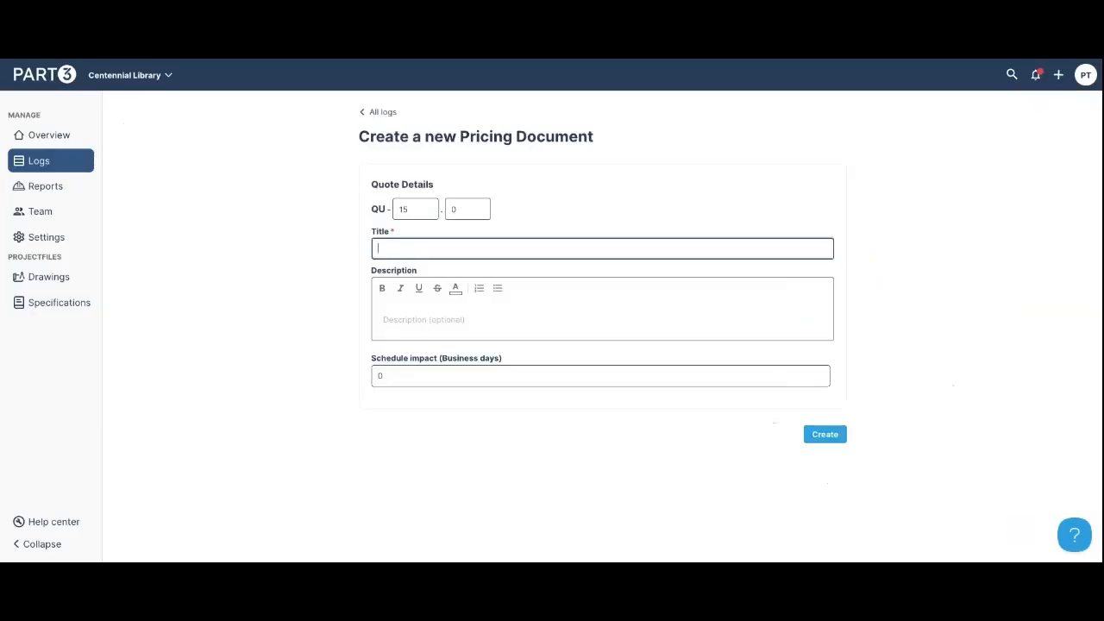
{"action": "type", "text": "Asbestos Abatement"}
{"action": "left_click", "coordinate": [824, 436]}
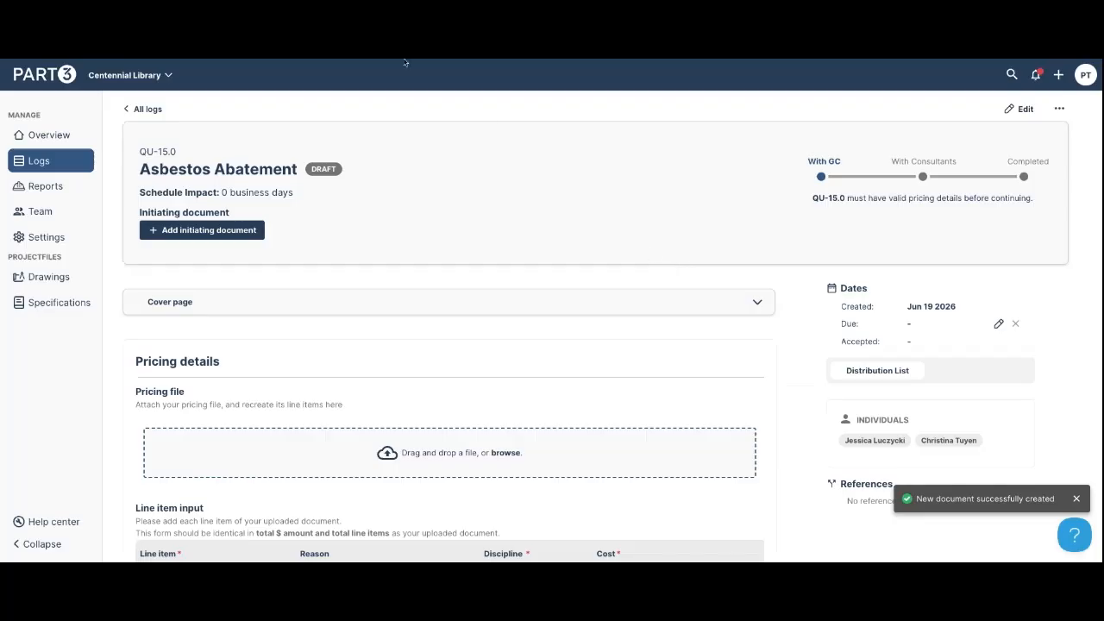
{"action": "left_click", "coordinate": [1058, 74]}
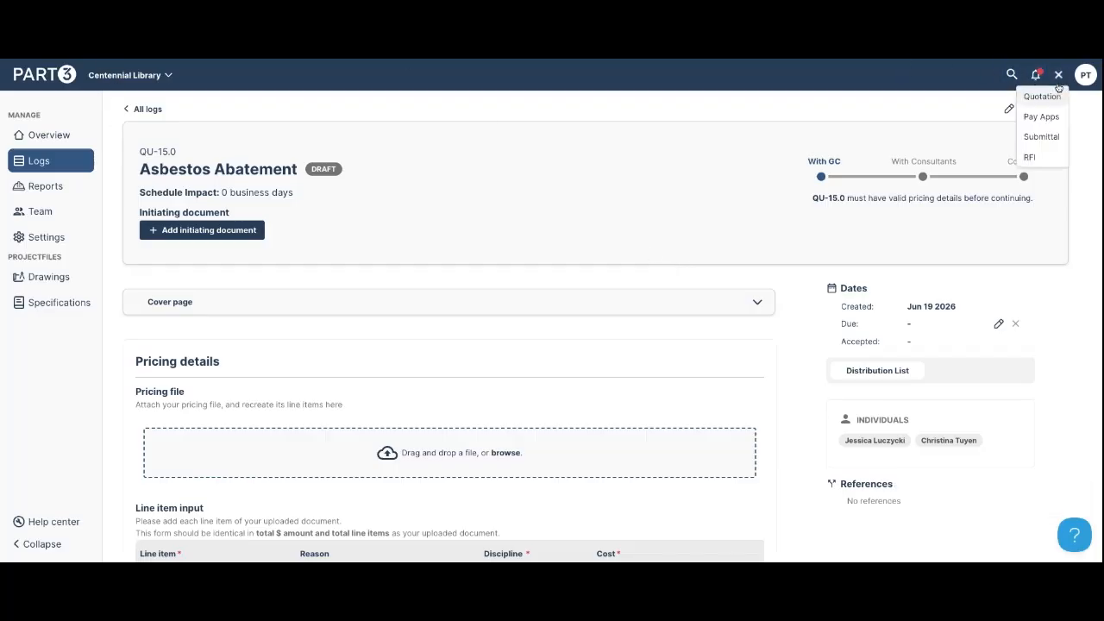
- Open change order CO-12.0, Atrium RCP and Skylight Revisions, from the project tasks and review its attached pricing, contract amounts and signature lines
{"action": "left_click", "coordinate": [751, 114]}
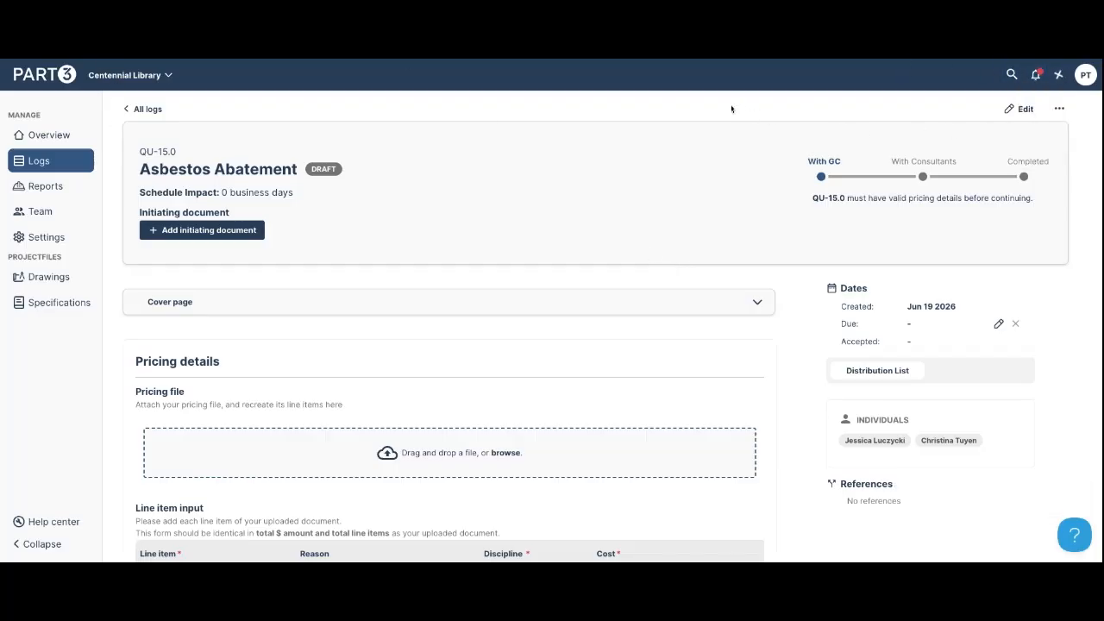
{"action": "left_click", "coordinate": [40, 137]}
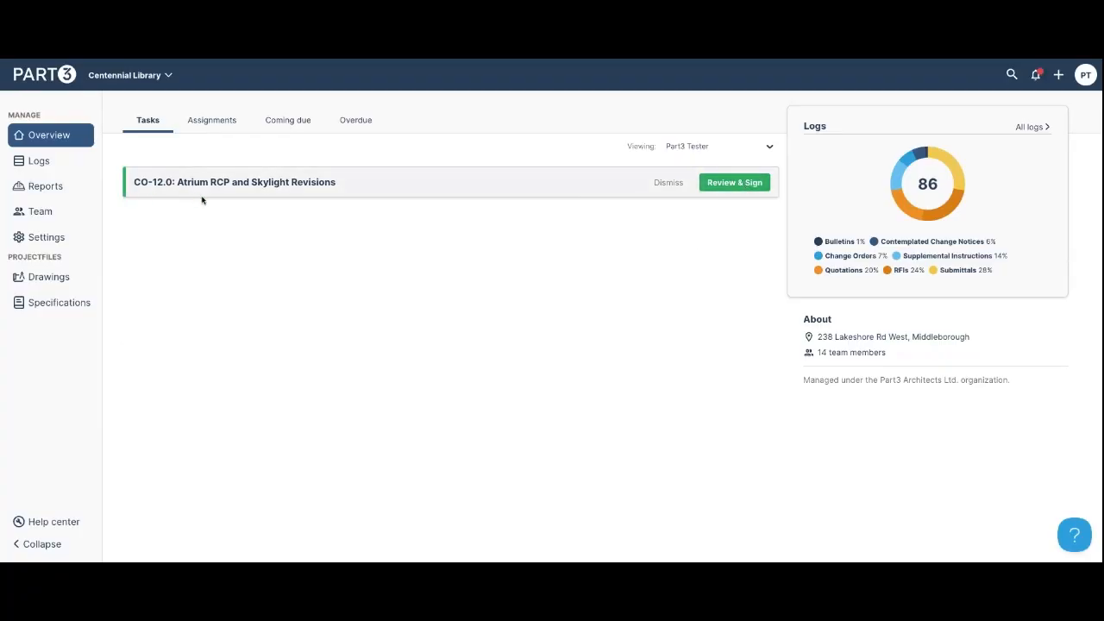
{"action": "left_click", "coordinate": [725, 184]}
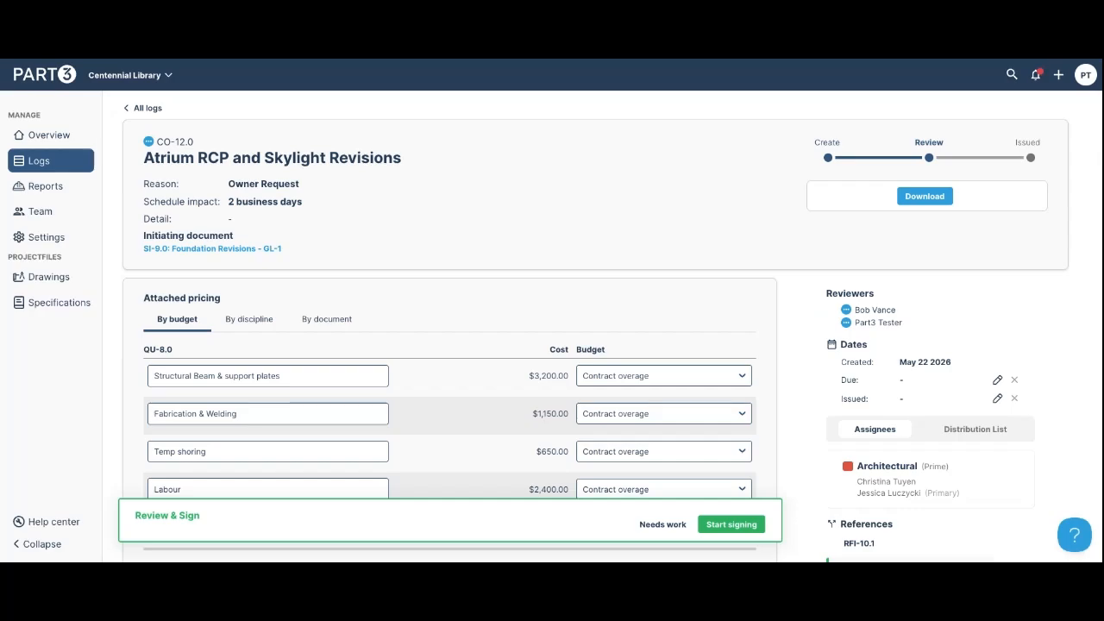
{"action": "scroll", "coordinate": [286, 195], "scroll_direction": "down", "scroll_amount": 3}
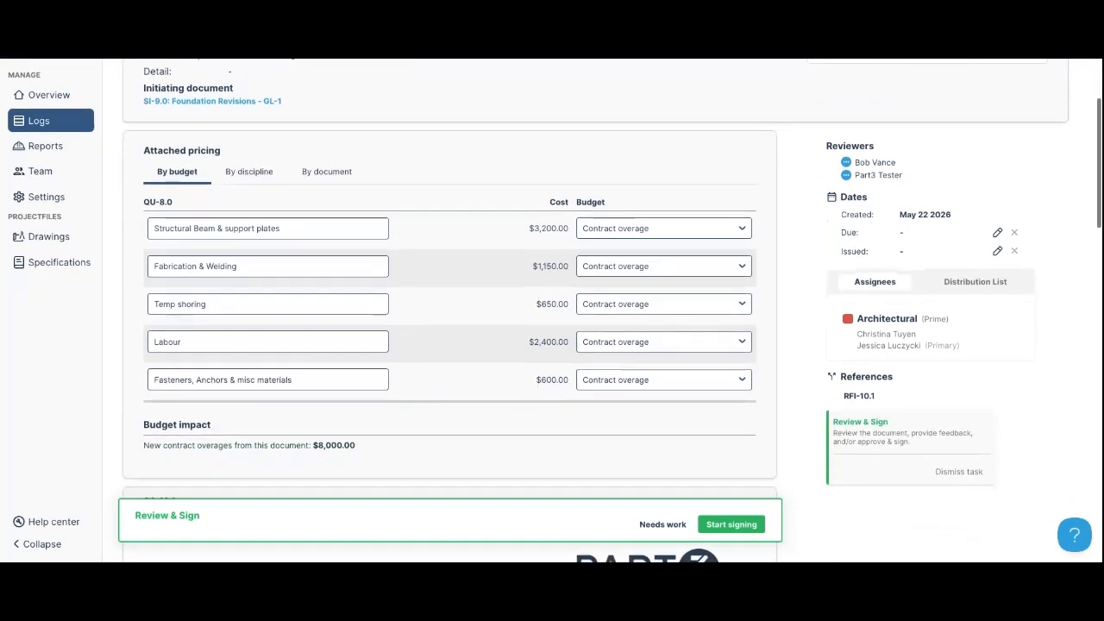
{"action": "scroll", "coordinate": [504, 367], "scroll_direction": "down", "scroll_amount": 2}
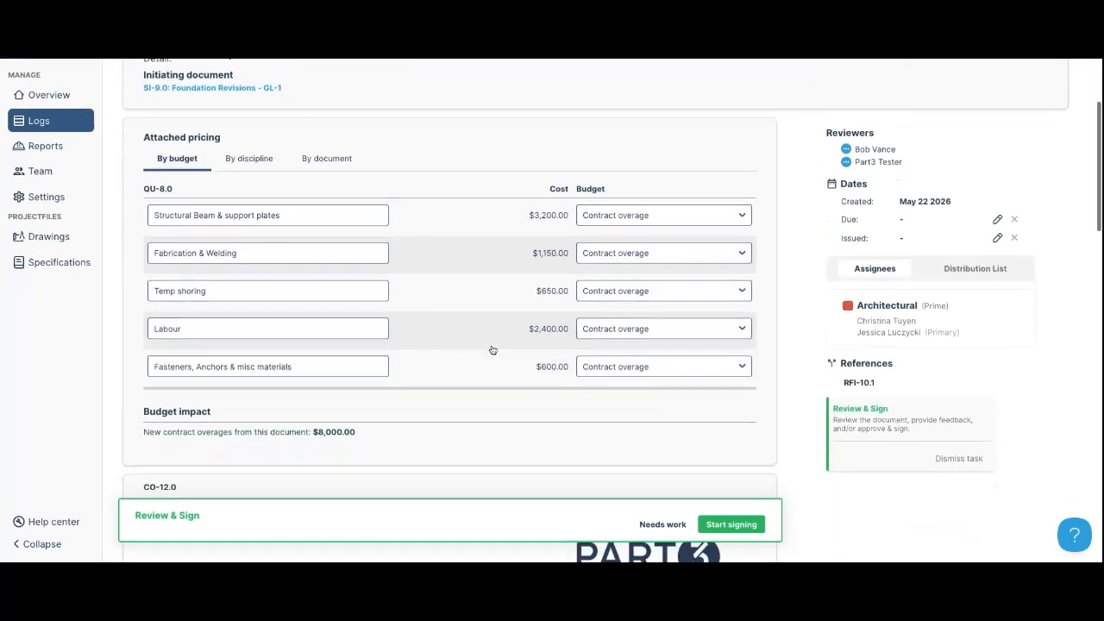
{"action": "scroll", "coordinate": [466, 335], "scroll_direction": "down", "scroll_amount": 1}
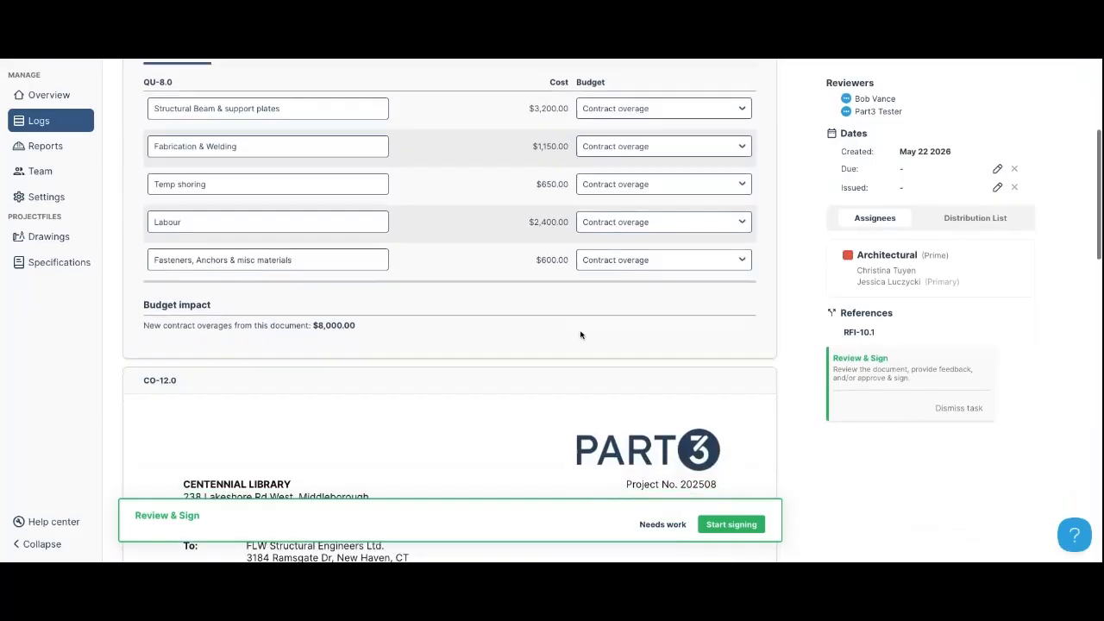
{"action": "scroll", "coordinate": [586, 335], "scroll_direction": "down", "scroll_amount": 2}
{"action": "scroll", "coordinate": [598, 328], "scroll_direction": "down", "scroll_amount": 6}
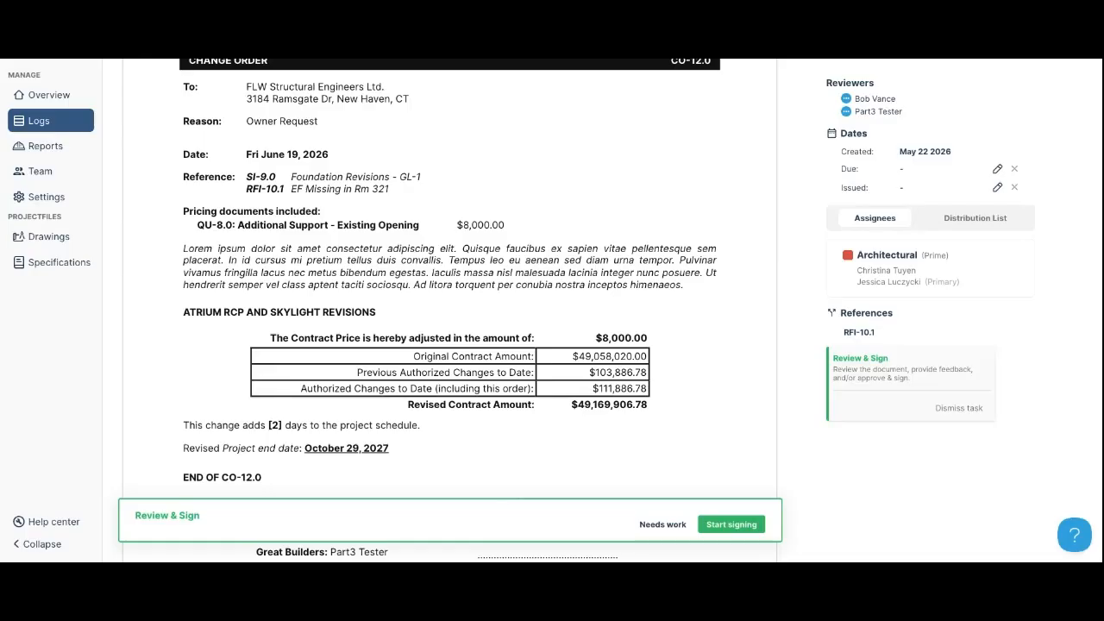
{"action": "scroll", "coordinate": [318, 374], "scroll_direction": "down", "scroll_amount": 3}
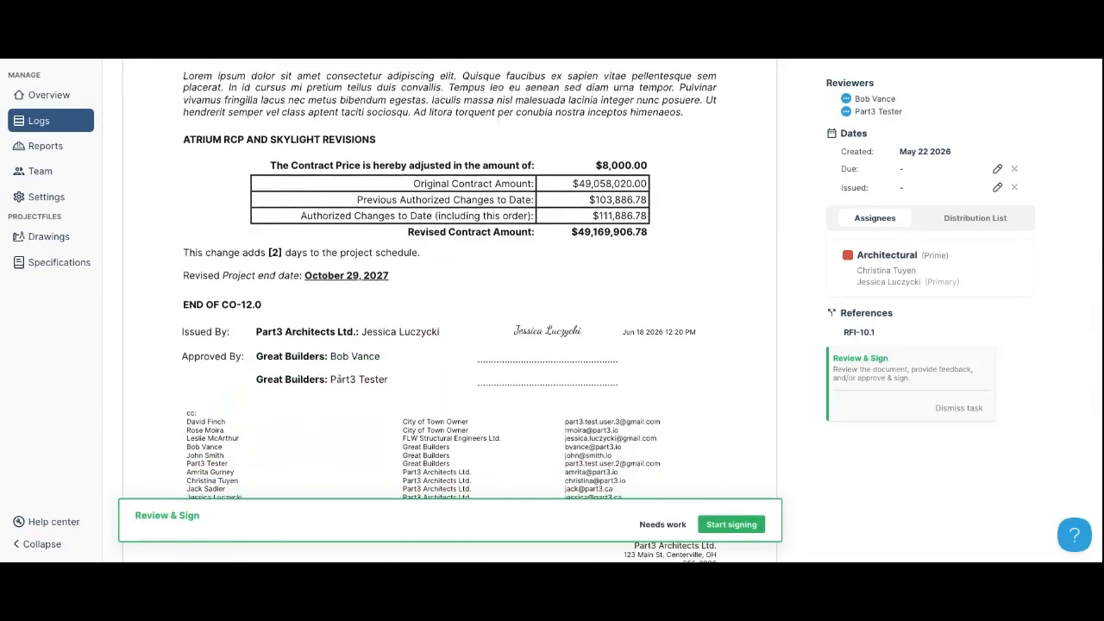
- Sign change order CO-12.0 with the saved signature, confirming that the document has been reviewed
{"action": "left_click", "coordinate": [731, 524]}
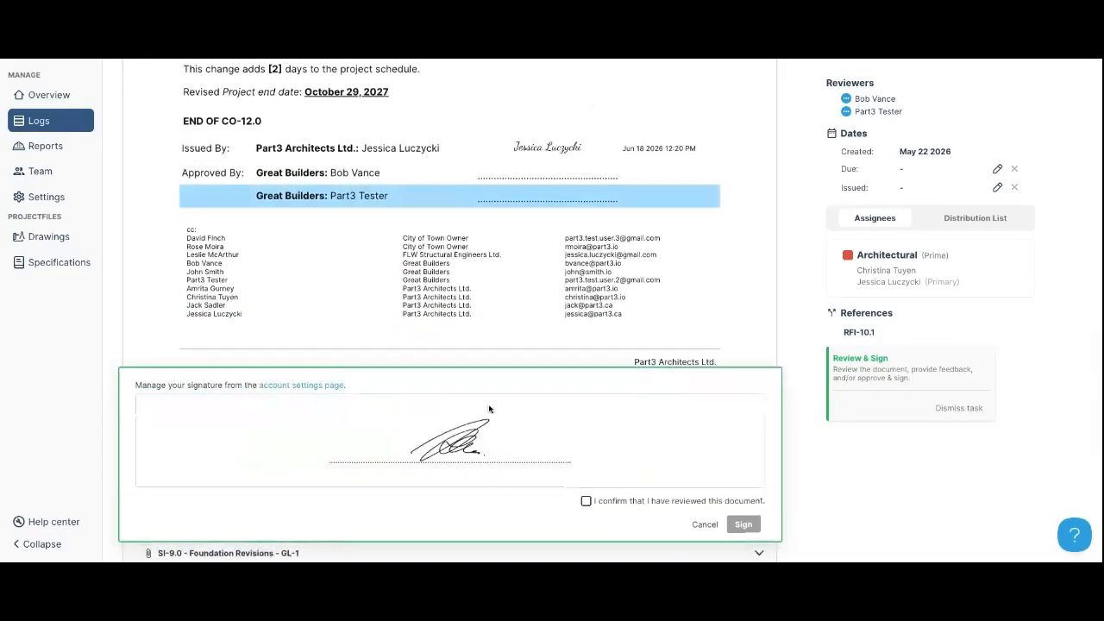
{"action": "left_click", "coordinate": [586, 500]}
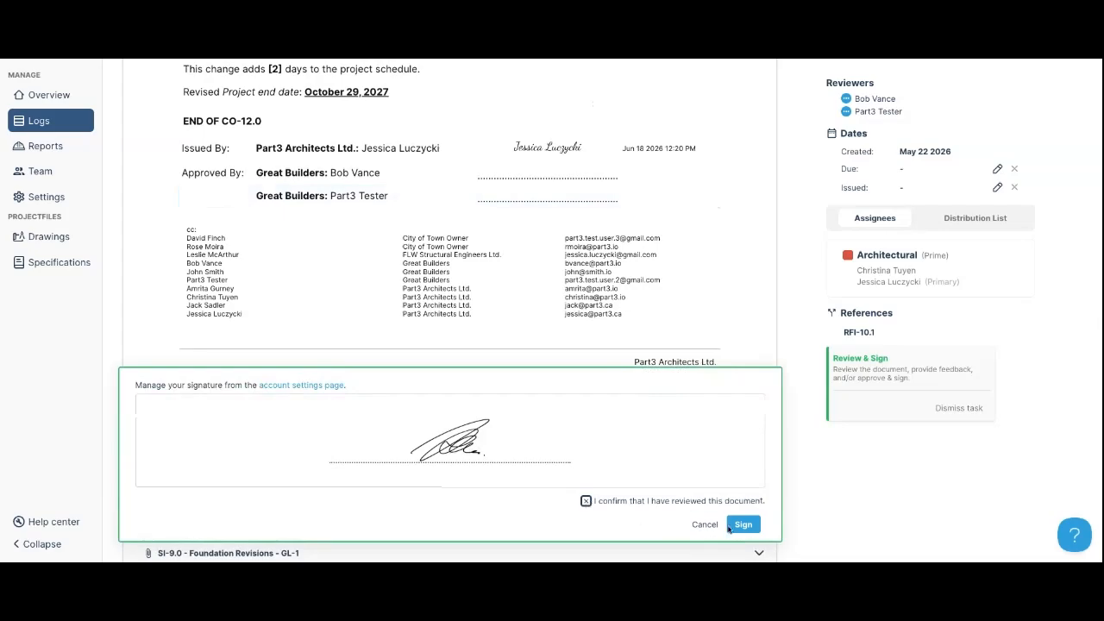
{"action": "left_click", "coordinate": [740, 526]}
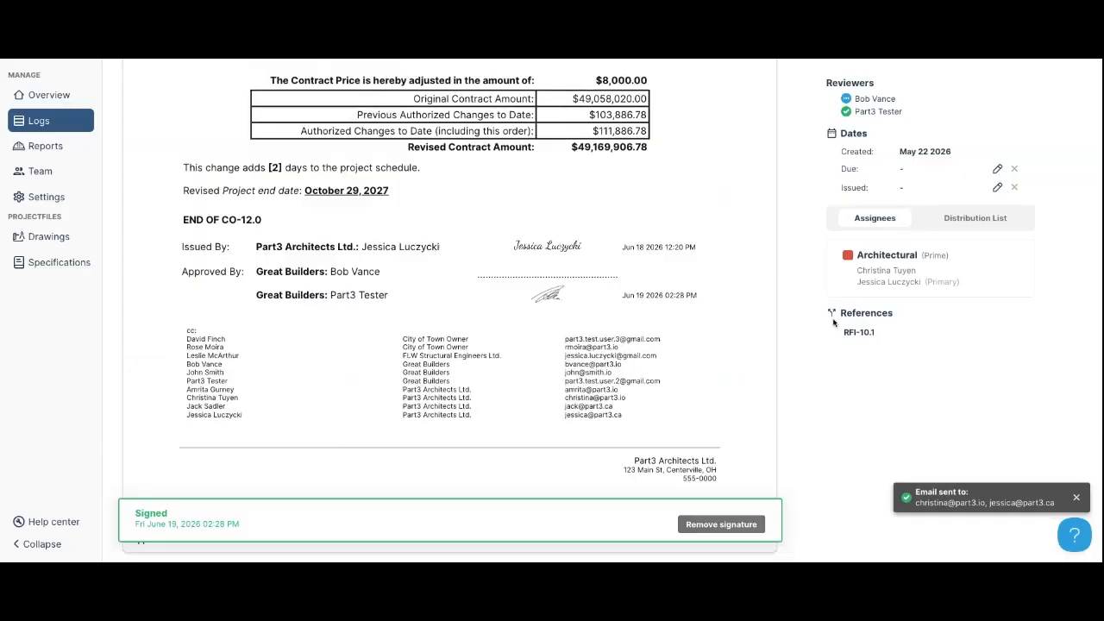
{"action": "scroll", "coordinate": [907, 332], "scroll_direction": "up", "scroll_amount": 5}
{"action": "scroll", "coordinate": [907, 331], "scroll_direction": "up", "scroll_amount": 3}
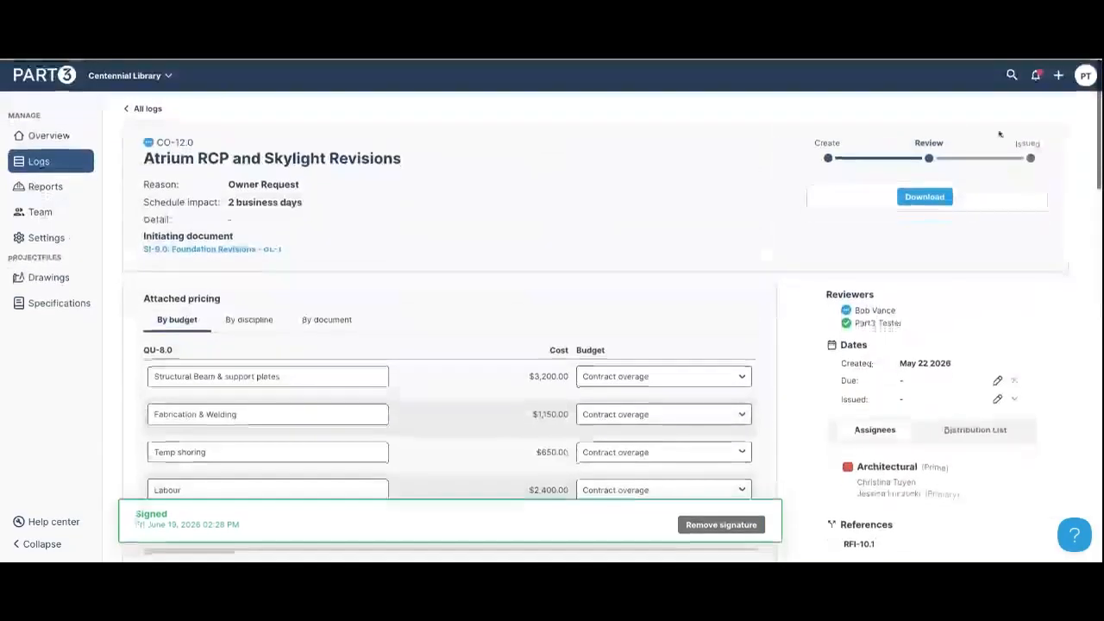
- View the account options where the signature is managed, leave the change order and recheck the project's outstanding tasks
{"action": "left_click", "coordinate": [1085, 76]}
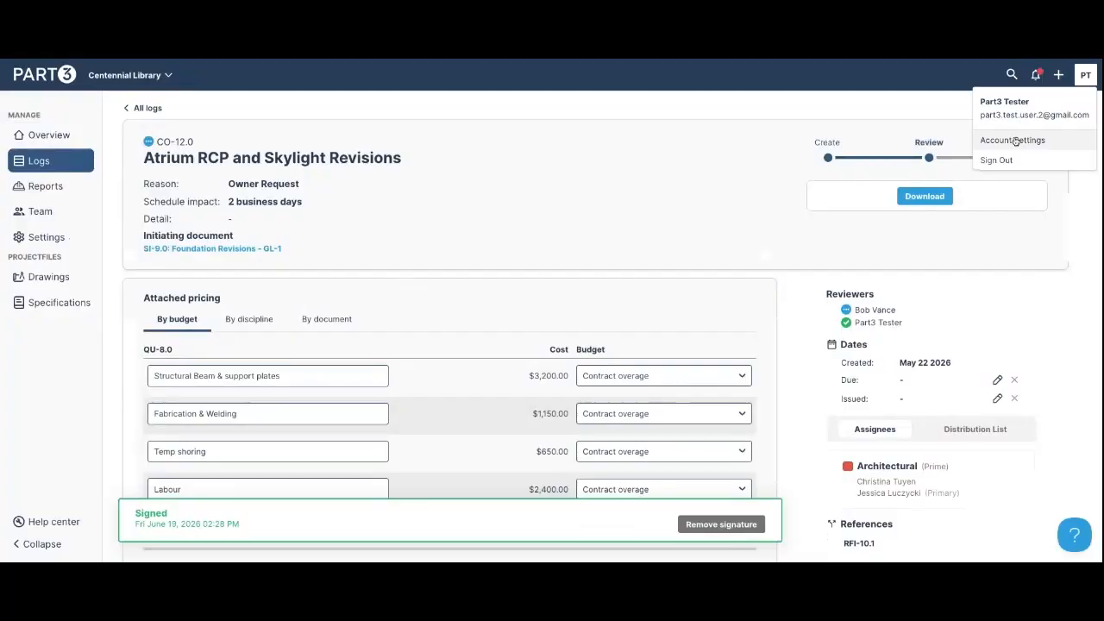
{"action": "left_click", "coordinate": [1010, 285]}
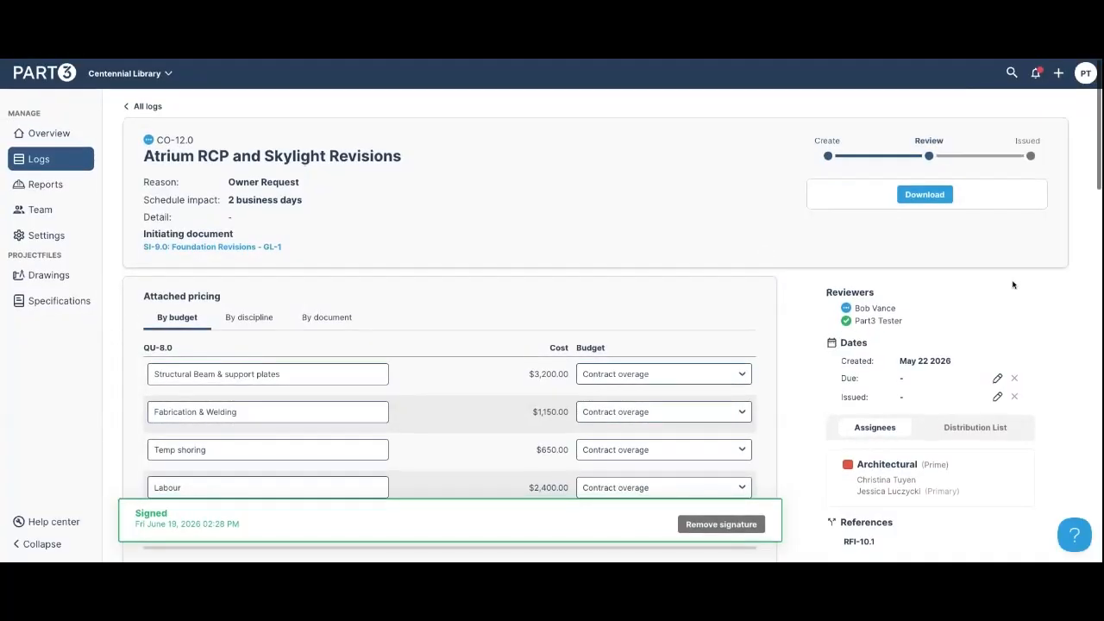
{"action": "left_click", "coordinate": [129, 108]}
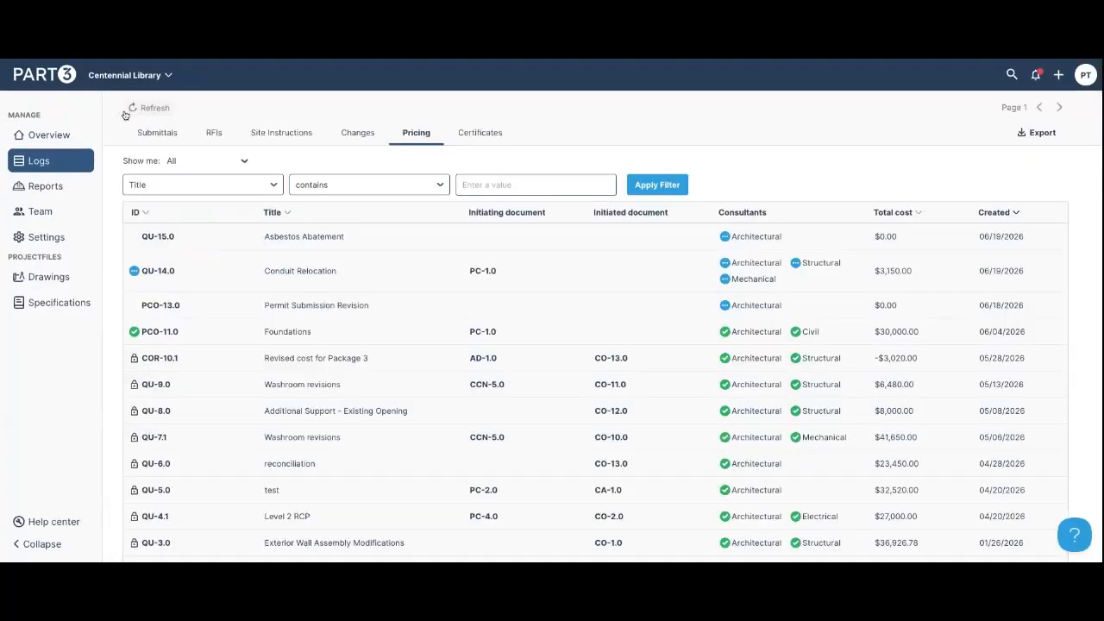
{"action": "left_click", "coordinate": [49, 141]}
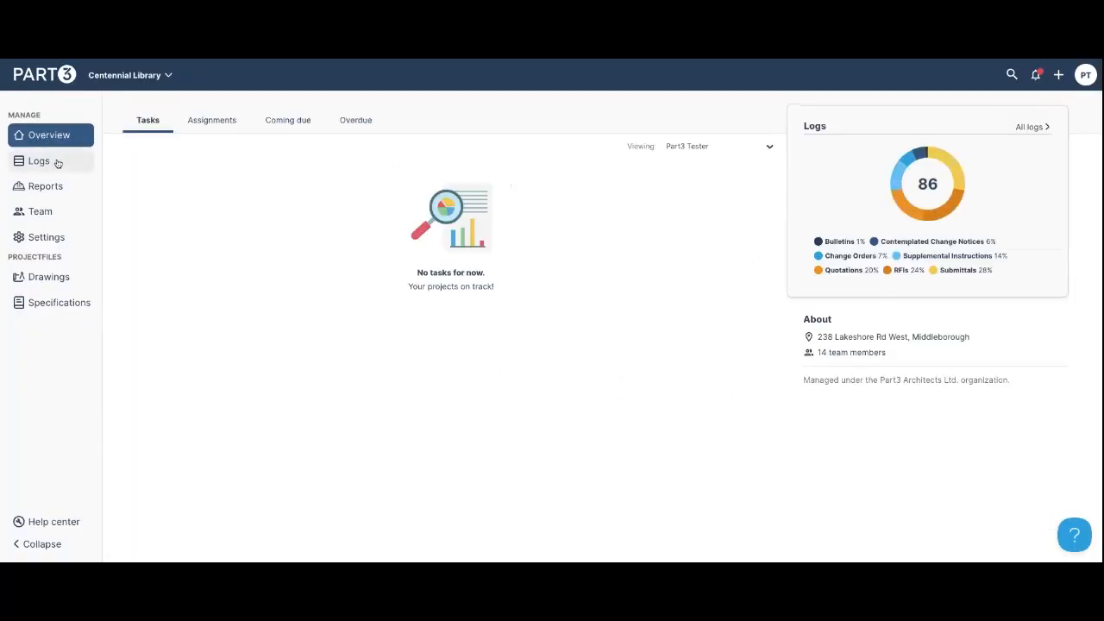
- Look through the project logs for submittals, RFIs, site instructions, changes, pricing and certificates
{"action": "left_click", "coordinate": [25, 163]}
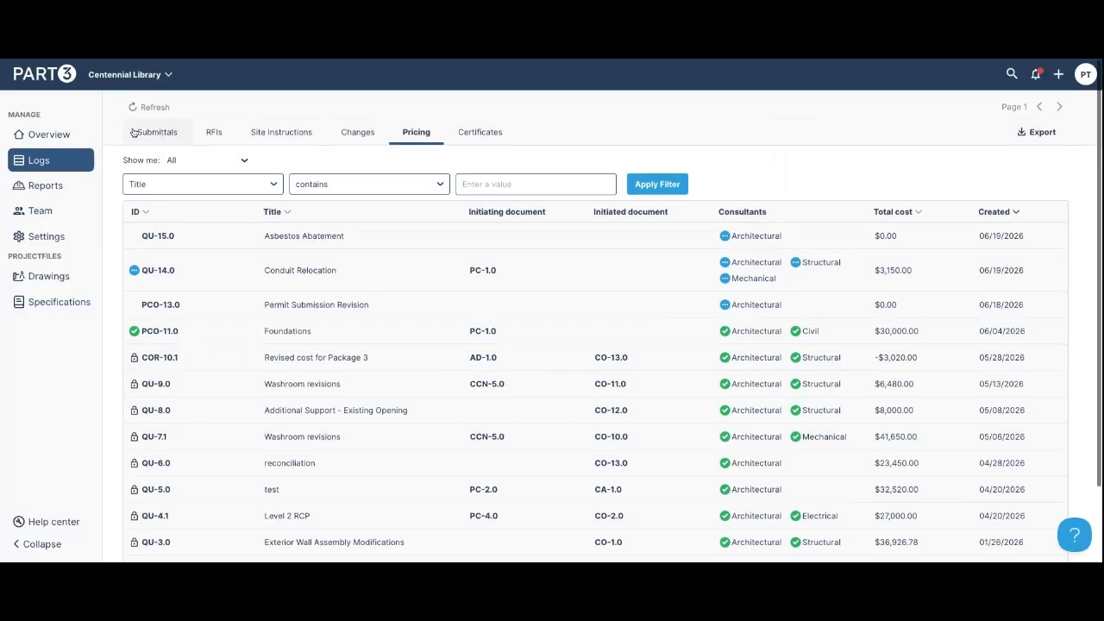
{"action": "left_click", "coordinate": [158, 131]}
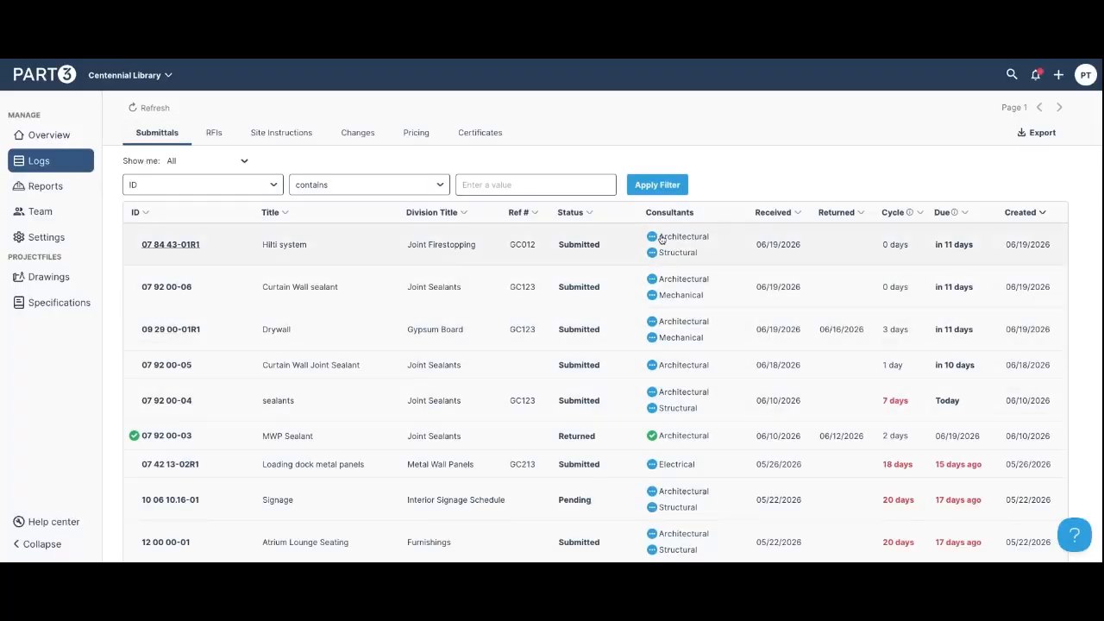
{"action": "left_click", "coordinate": [207, 132]}
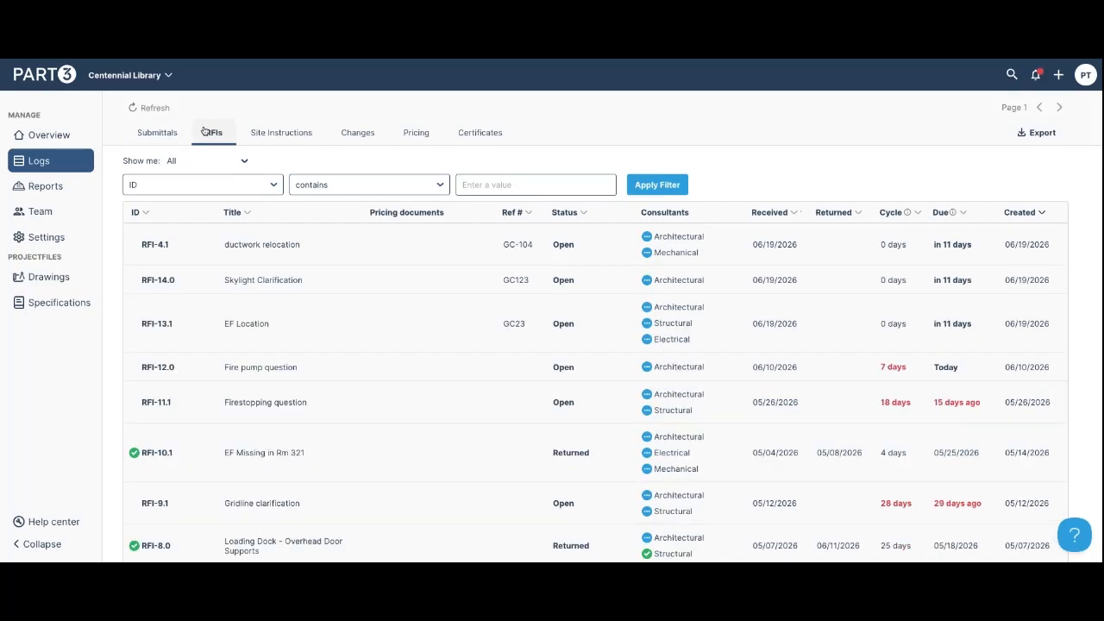
{"action": "left_click", "coordinate": [282, 136]}
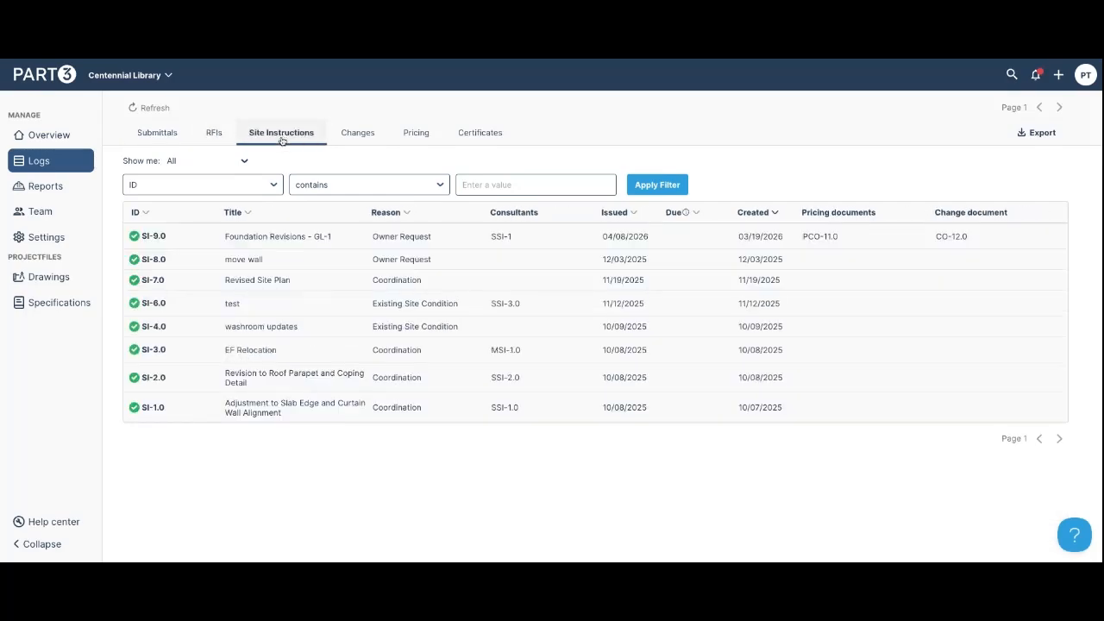
{"action": "left_click", "coordinate": [364, 135]}
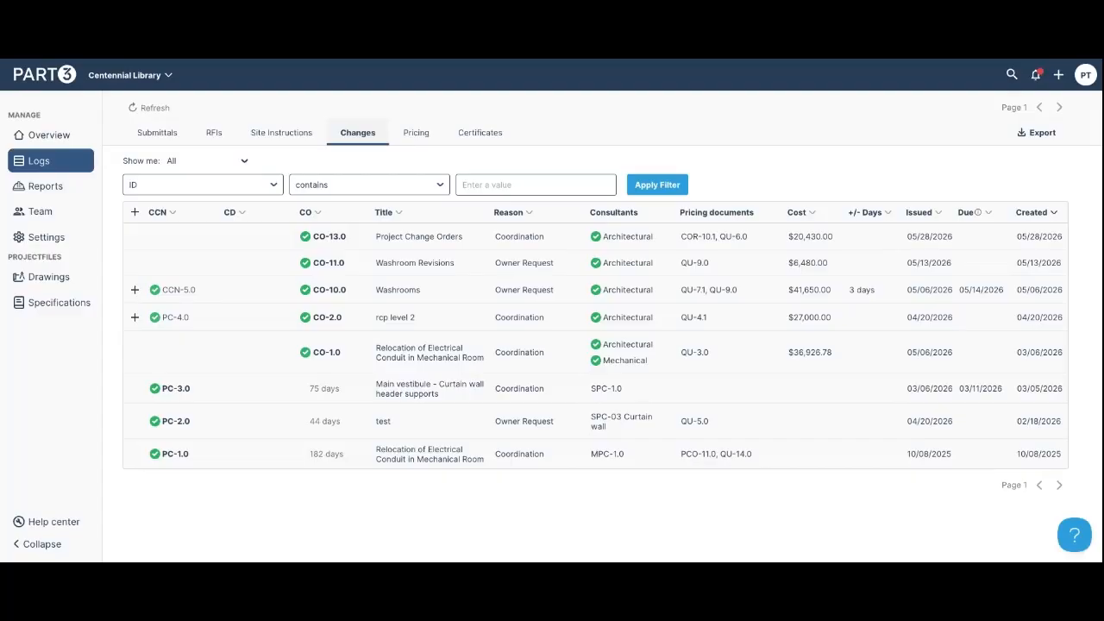
{"action": "left_click", "coordinate": [405, 134]}
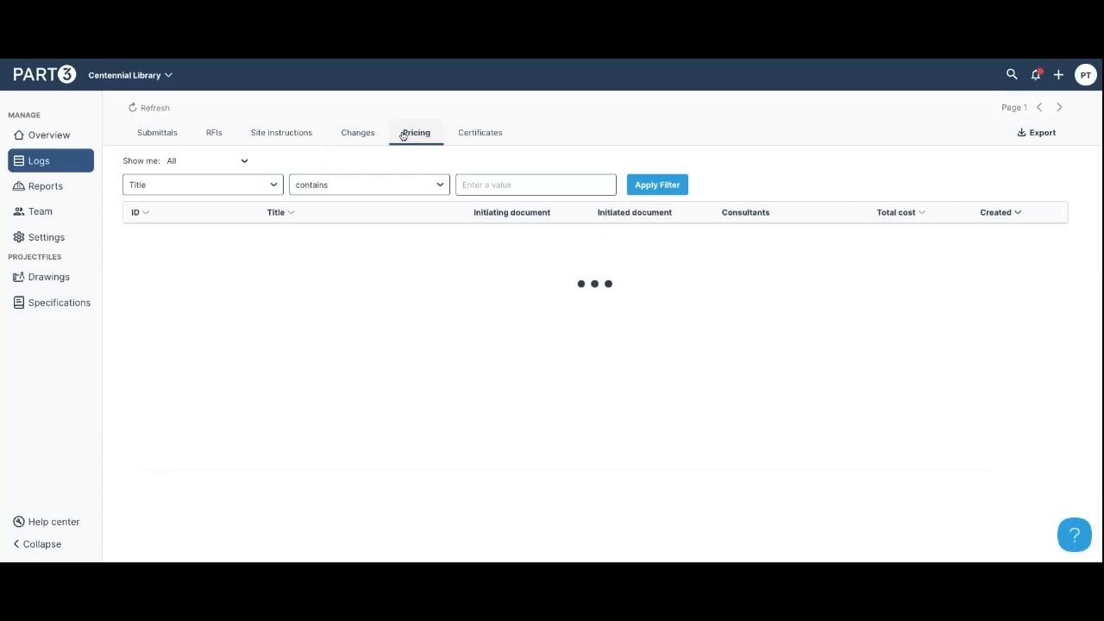
{"action": "mouse_move", "coordinate": [134, 274]}
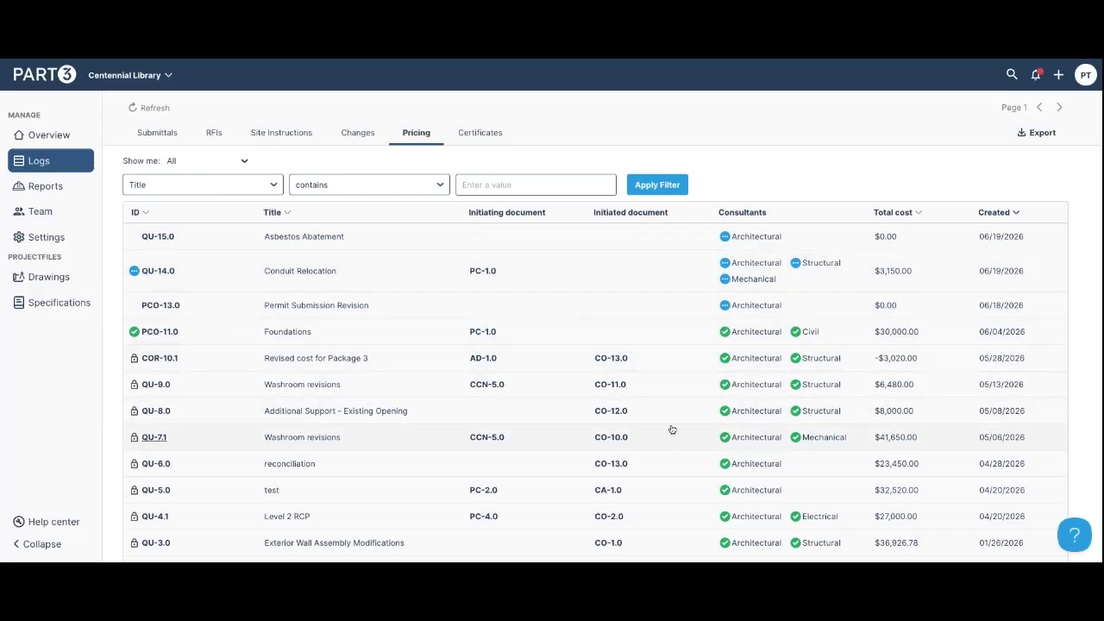
{"action": "left_click", "coordinate": [500, 140]}
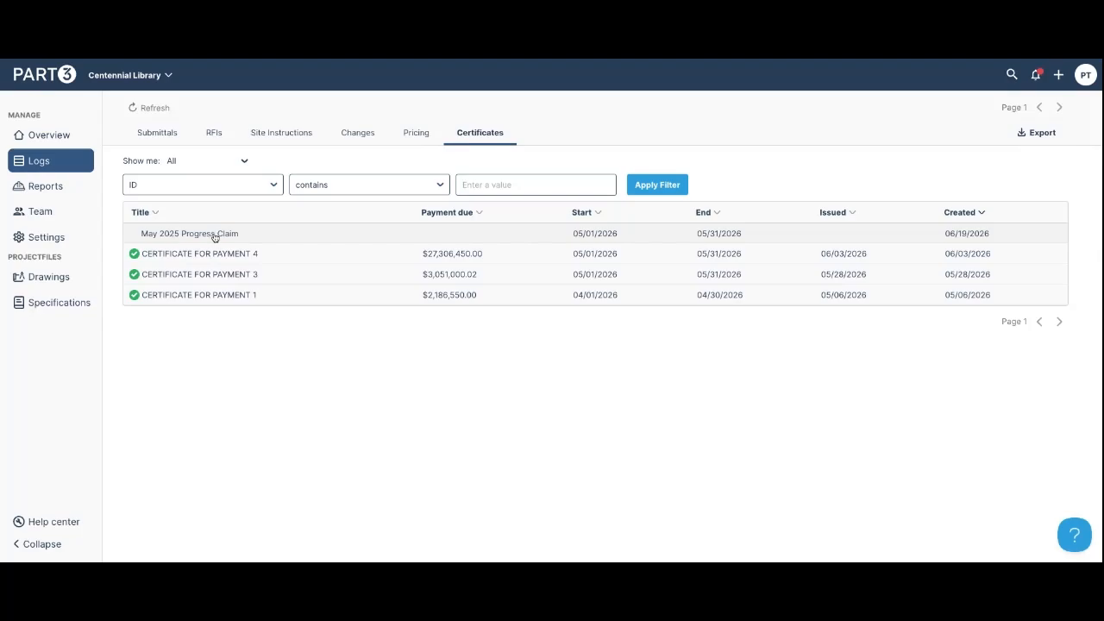
- View the Excel export options for the submittals and RFIs logs, and close them without exporting
{"action": "left_click", "coordinate": [177, 136]}
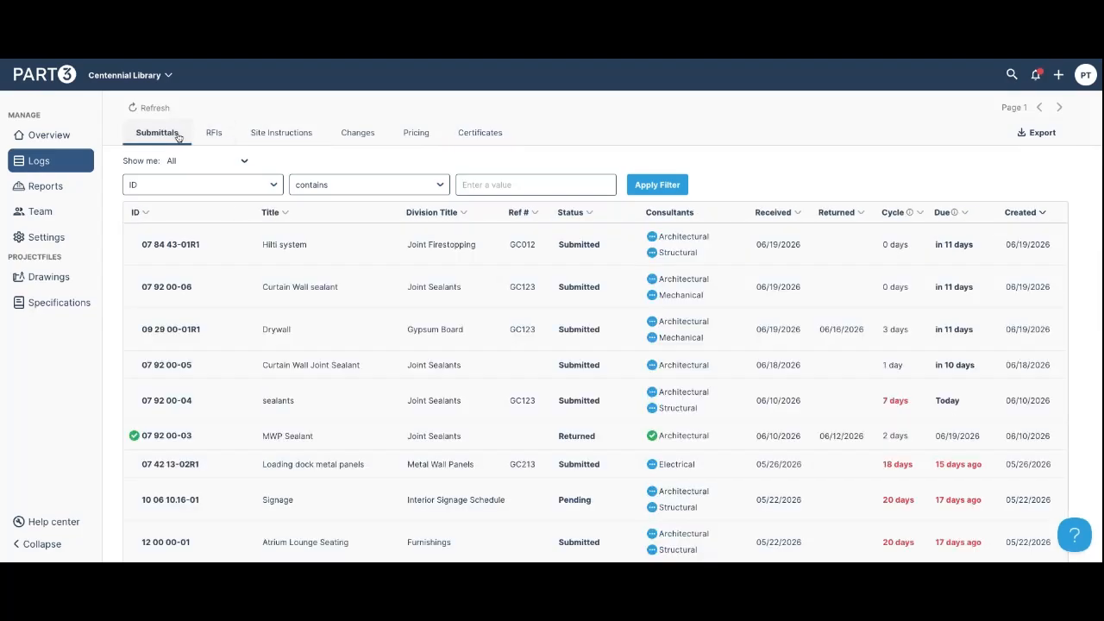
{"action": "left_click", "coordinate": [1029, 137]}
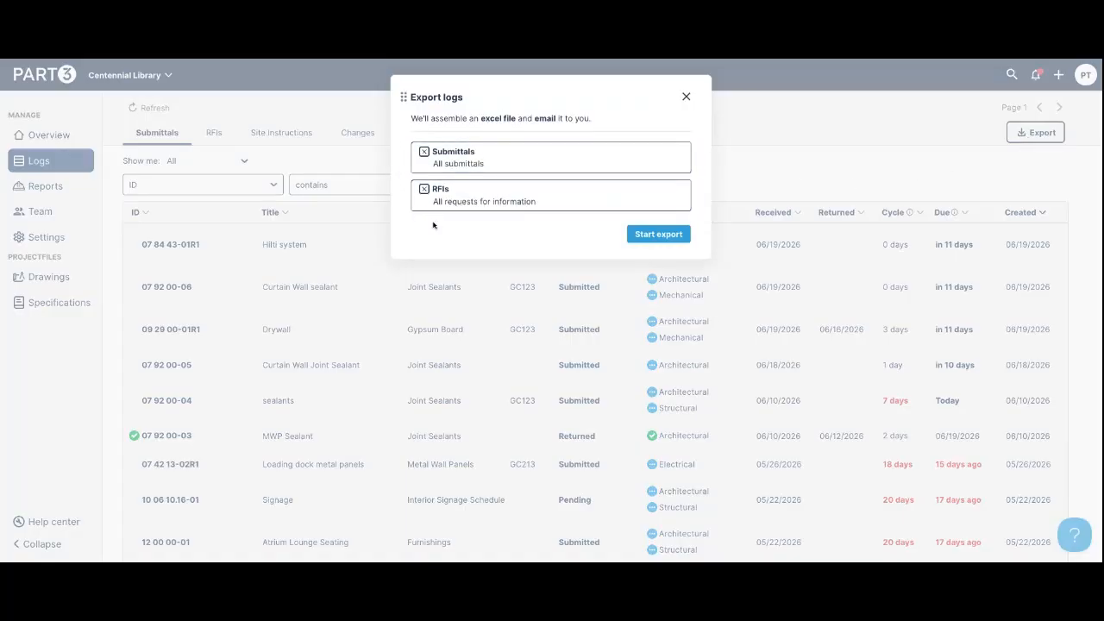
{"action": "left_click", "coordinate": [686, 96]}
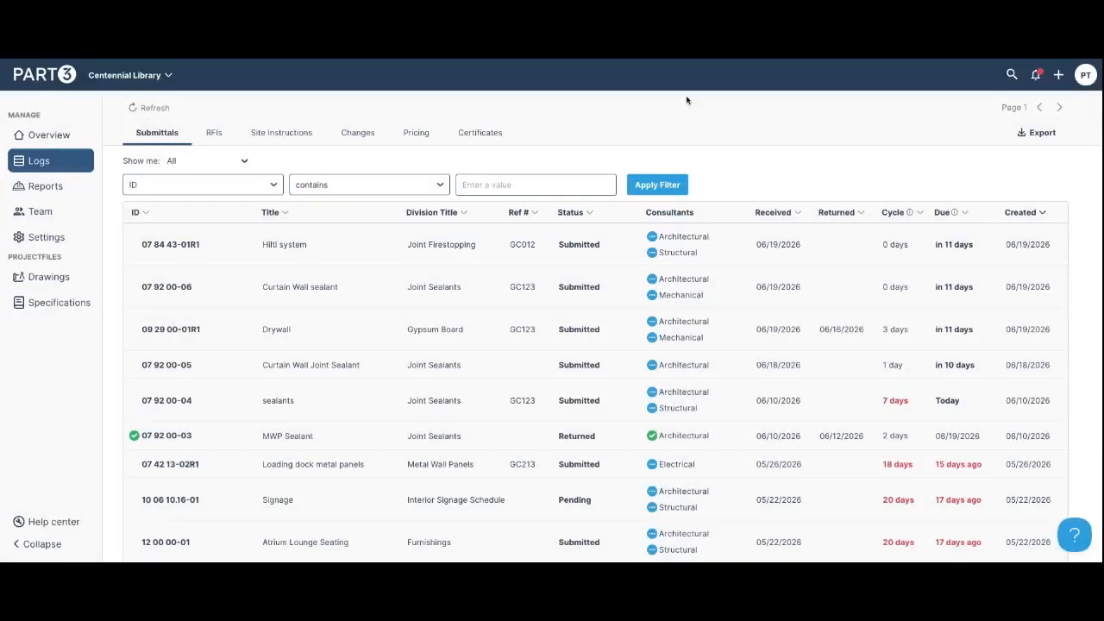
- Open the Nautique Lakefront Condos January 2026 # 26.0 field report and look over its items
{"action": "left_click", "coordinate": [37, 188]}
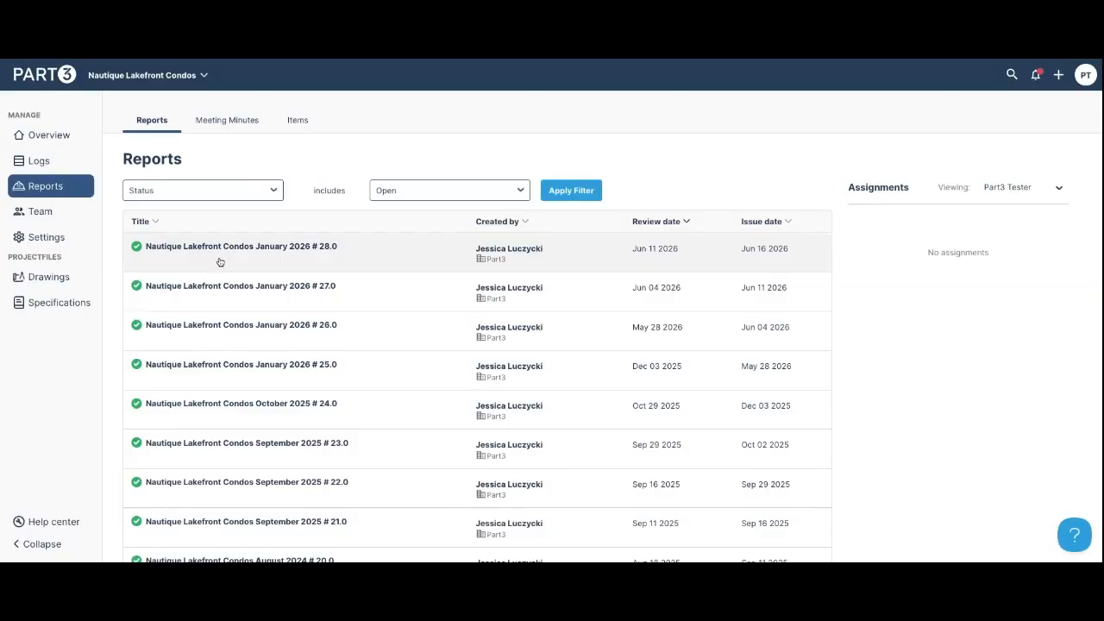
{"action": "left_click", "coordinate": [222, 329]}
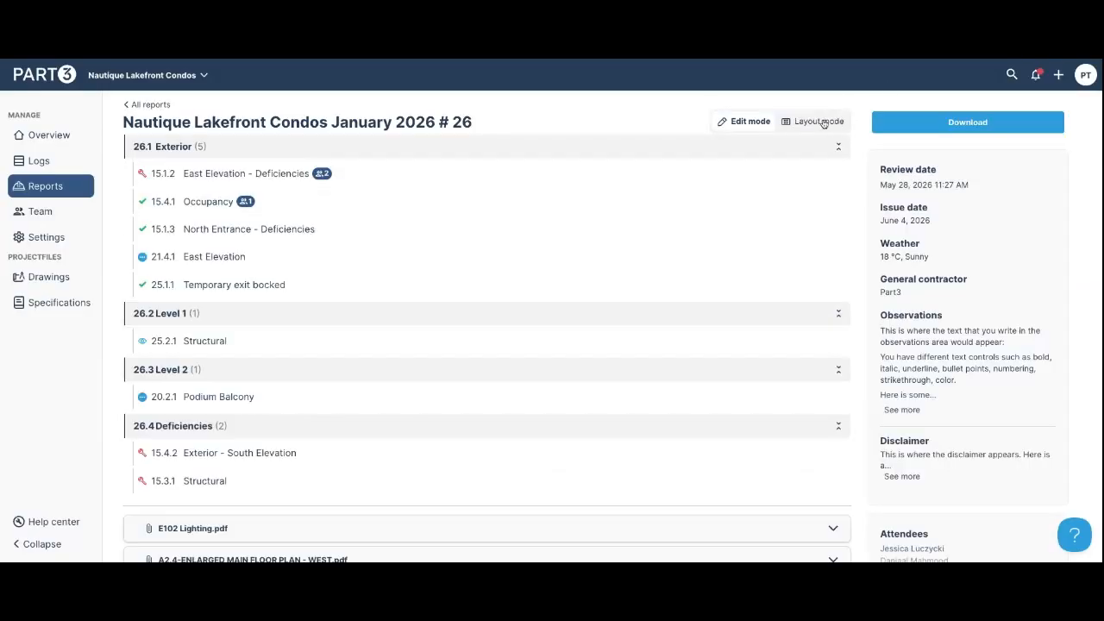
{"action": "left_click", "coordinate": [315, 253]}
{"action": "left_click", "coordinate": [274, 254]}
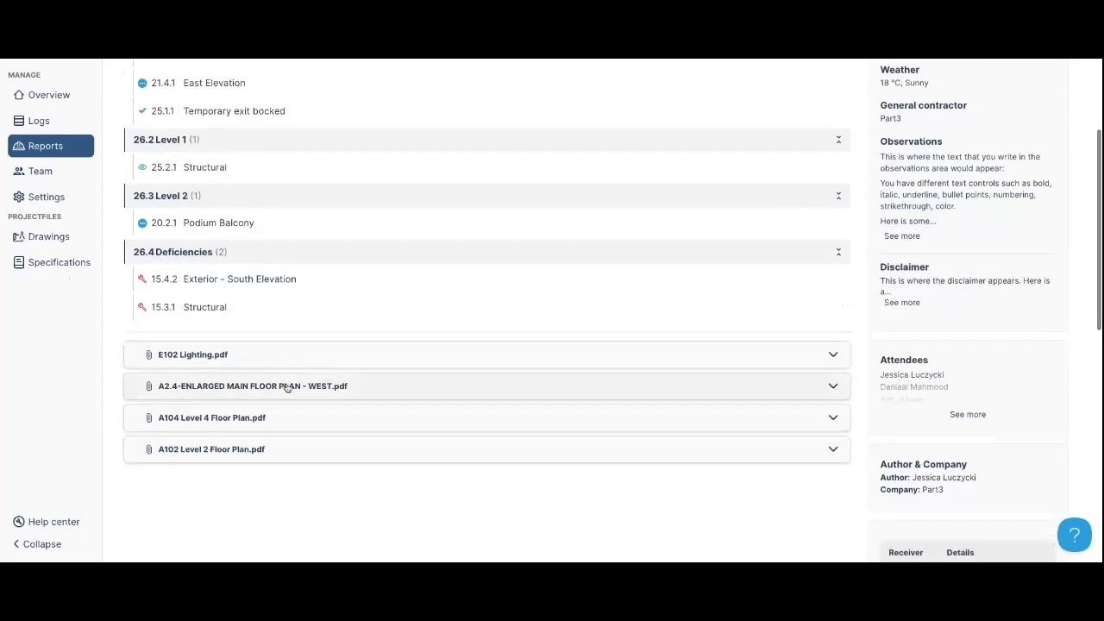
- Preview the report attachment A2.4-ENLARGED MAIN FLOOR PLAN - WEST.pdf, collapse it and return to the list of all reports
{"action": "left_click", "coordinate": [327, 384]}
{"action": "scroll", "coordinate": [656, 347], "scroll_direction": "down", "scroll_amount": 3}
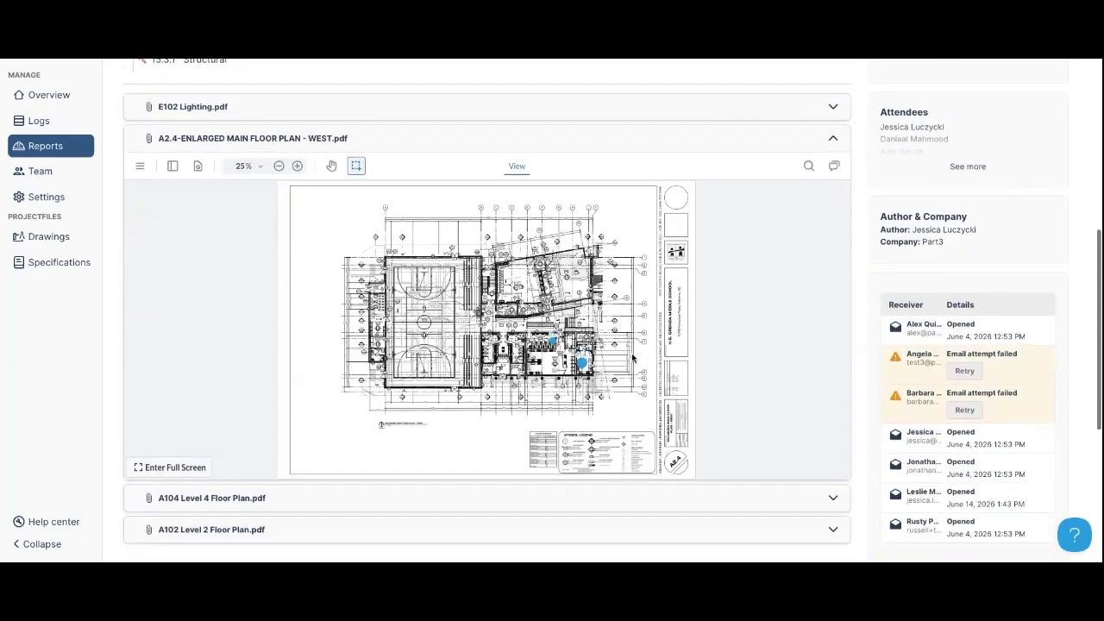
{"action": "left_click", "coordinate": [483, 145]}
{"action": "scroll", "coordinate": [712, 216], "scroll_direction": "up", "scroll_amount": 5}
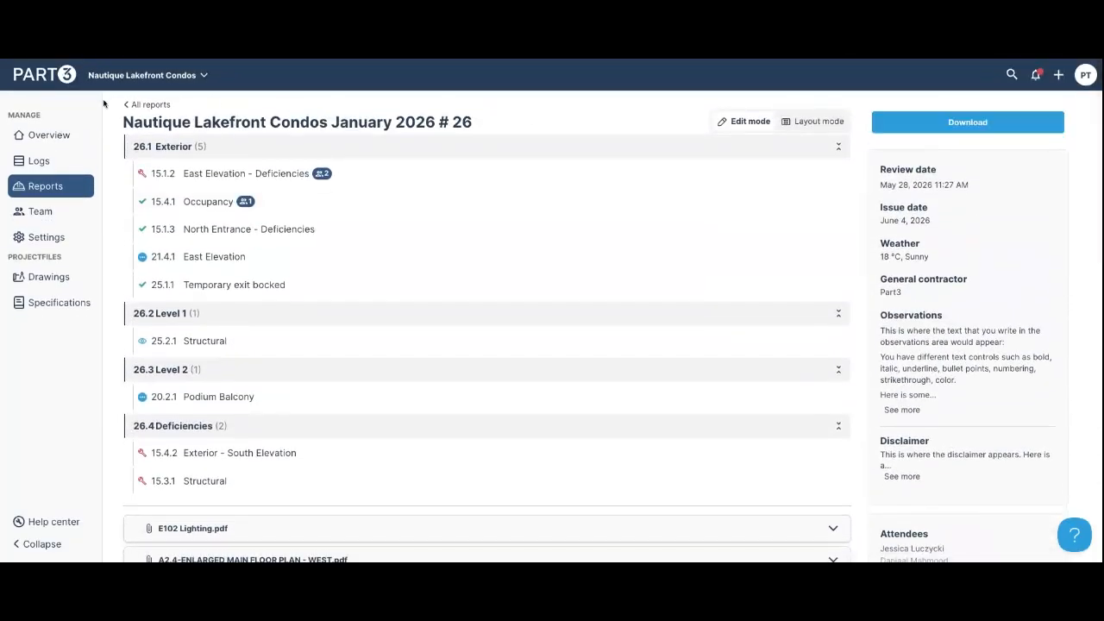
{"action": "left_click", "coordinate": [147, 105]}
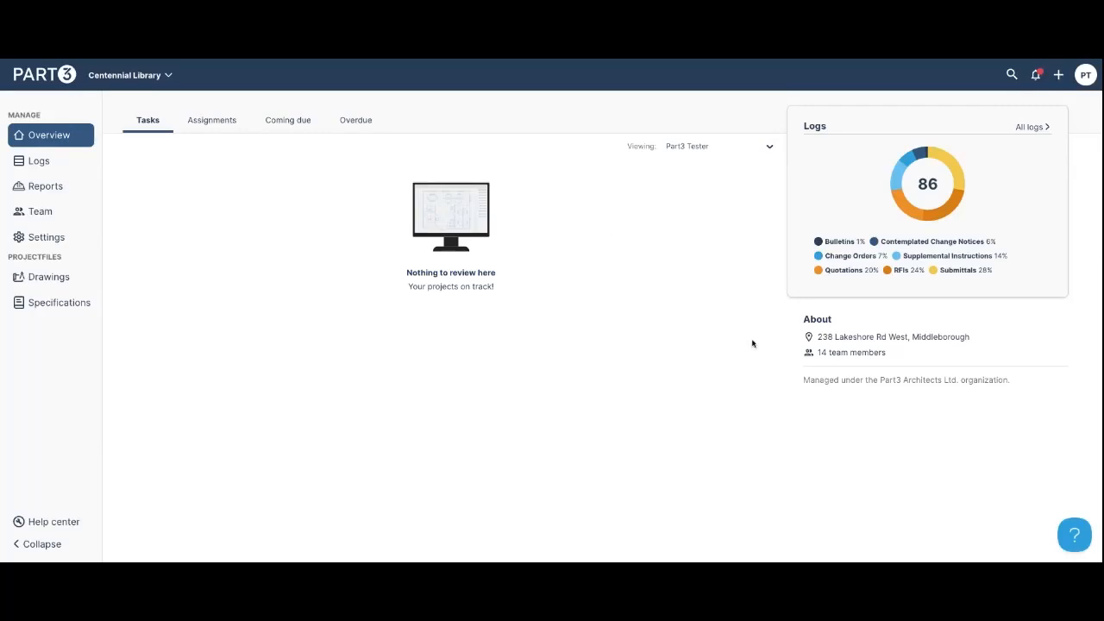
- View the help articles and support channels, and open the email support form
{"action": "left_click", "coordinate": [1078, 540]}
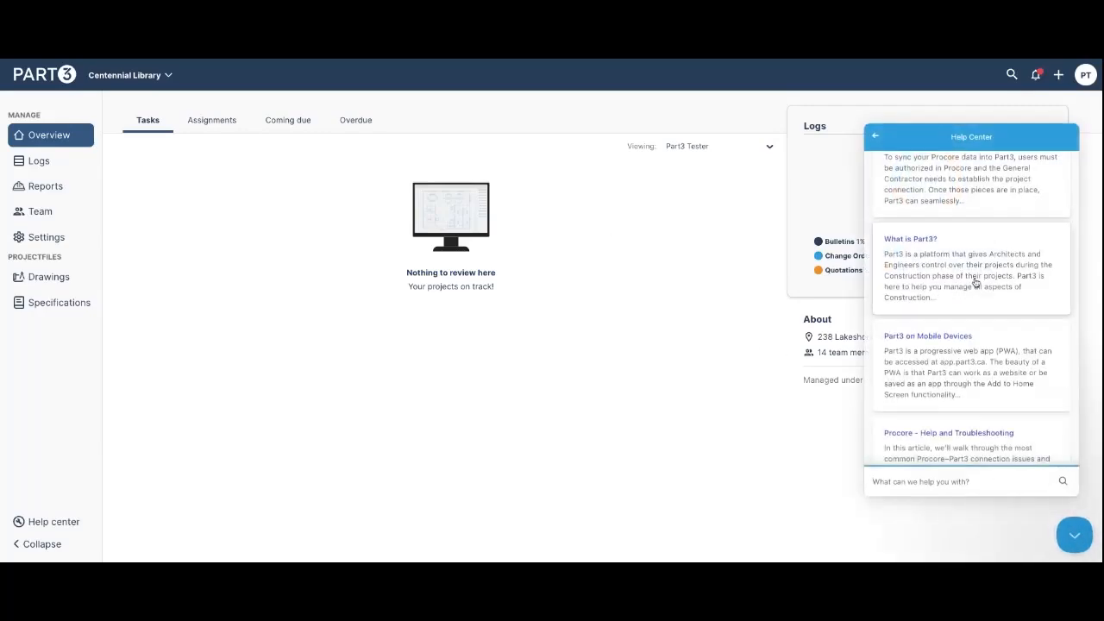
{"action": "left_click", "coordinate": [874, 136]}
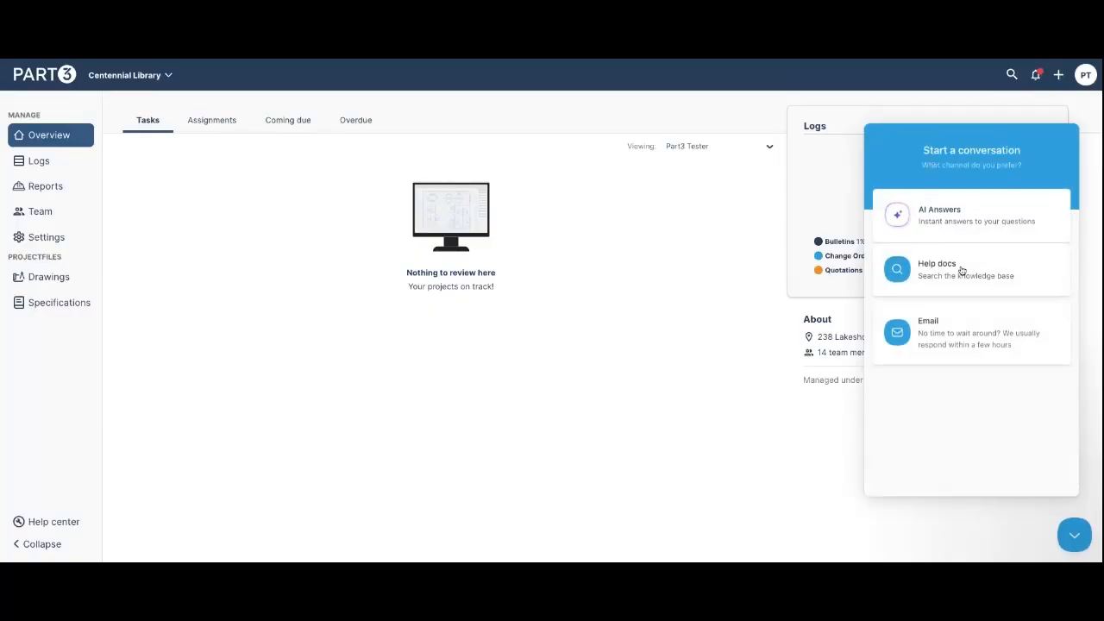
{"action": "left_click", "coordinate": [932, 338]}
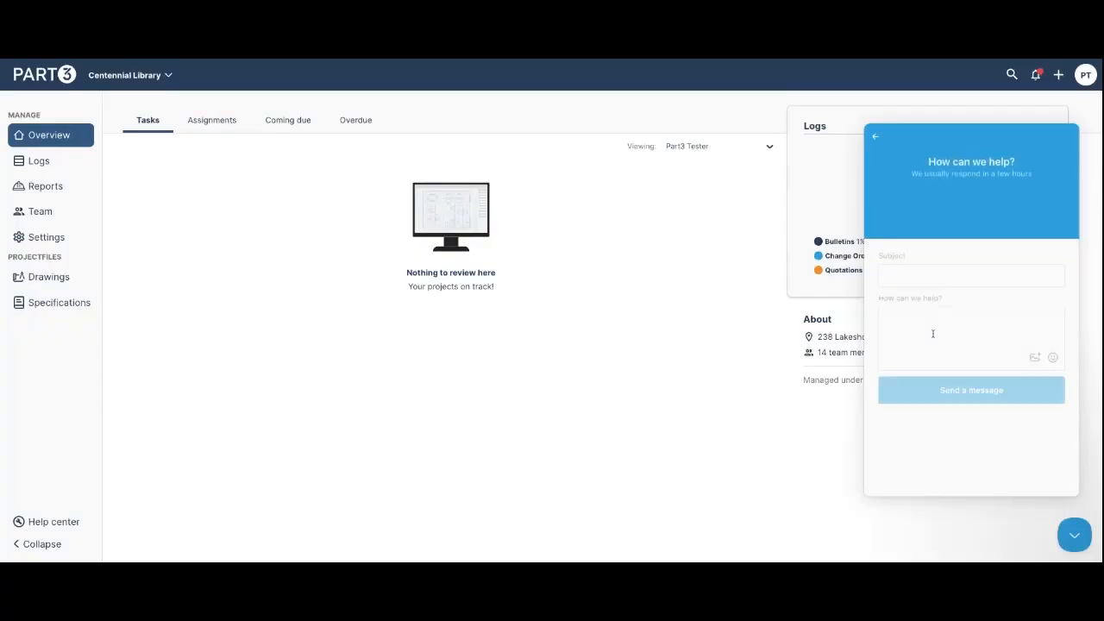